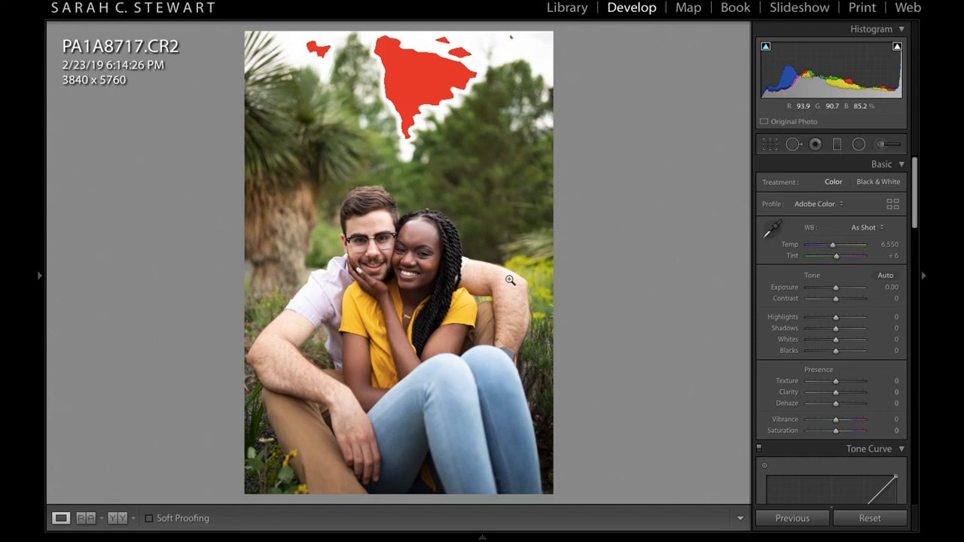
Apply the LA preset to the couple portrait.
{"action": "left_click", "coordinate": [39, 265]}
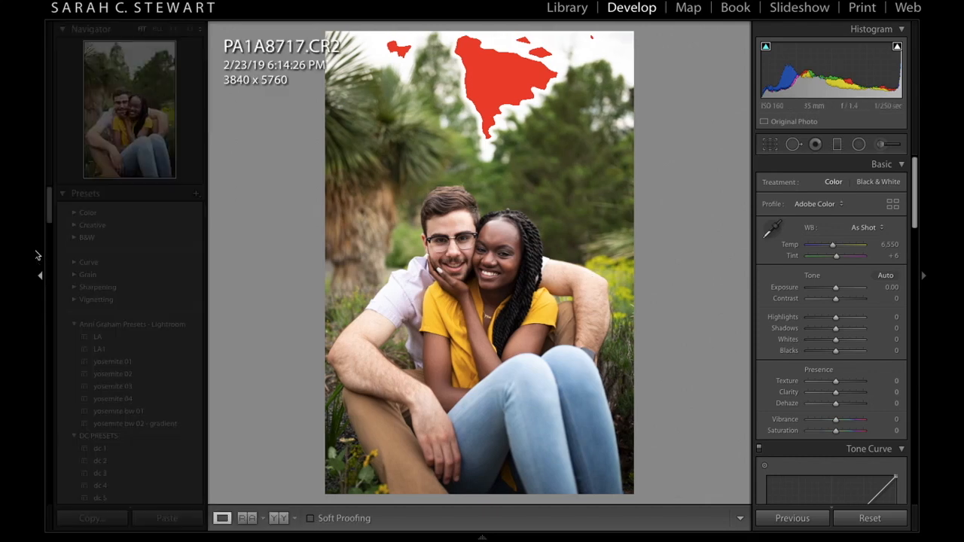
{"action": "left_click", "coordinate": [115, 336]}
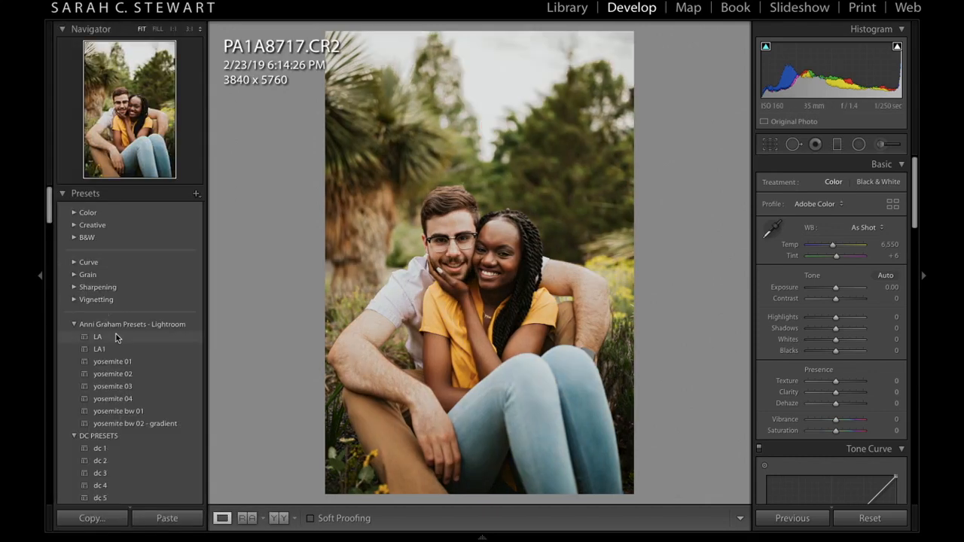
{"action": "left_click", "coordinate": [115, 337]}
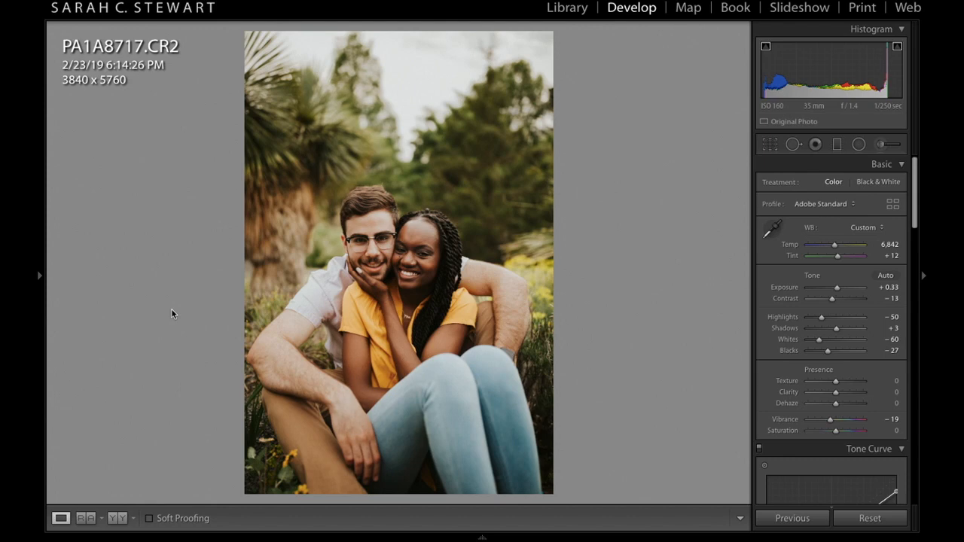
Try the LA1 preset on the portrait and switch back to the LA preset.
{"action": "mouse_move", "coordinate": [38, 162]}
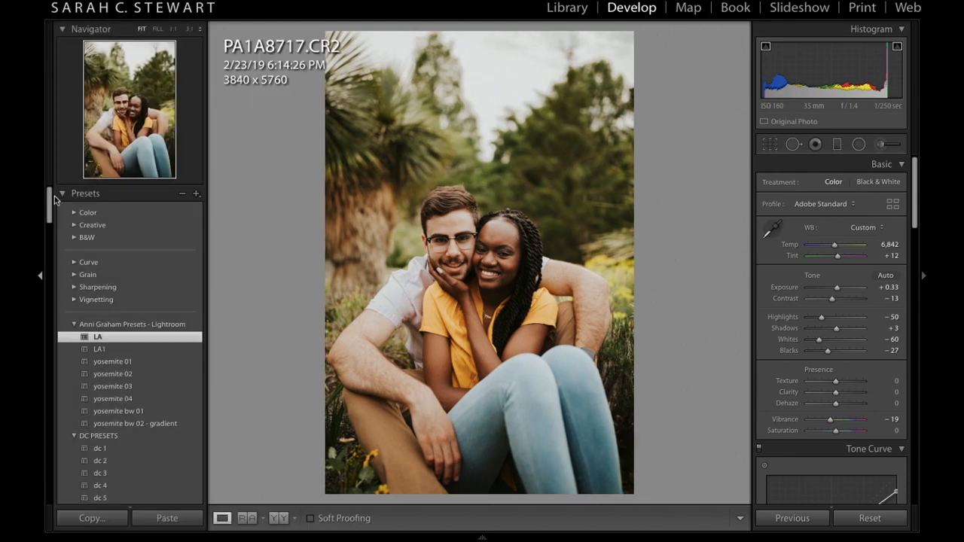
{"action": "left_click", "coordinate": [131, 349]}
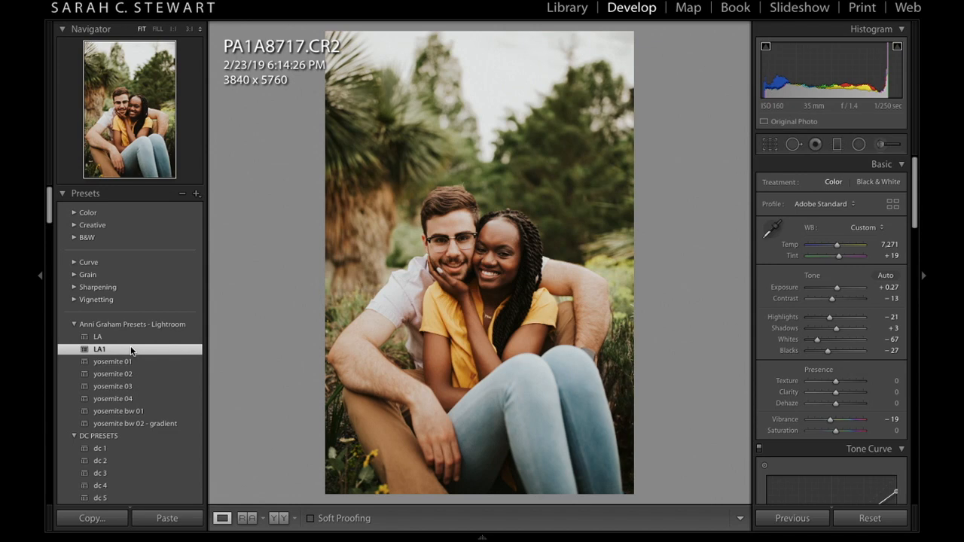
{"action": "left_click", "coordinate": [126, 338]}
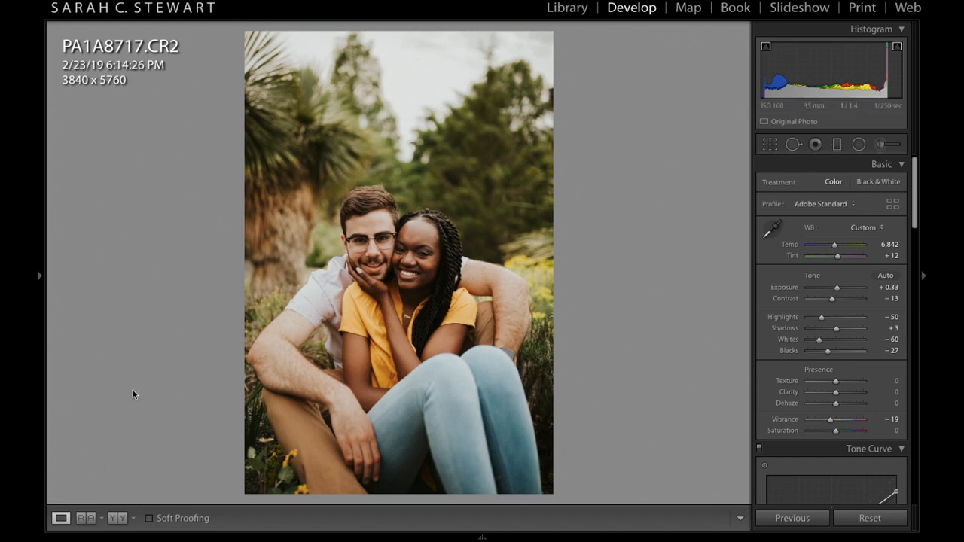
Compare the original and edited portrait side by side, and return to the single-photo view.
{"action": "left_click", "coordinate": [118, 518]}
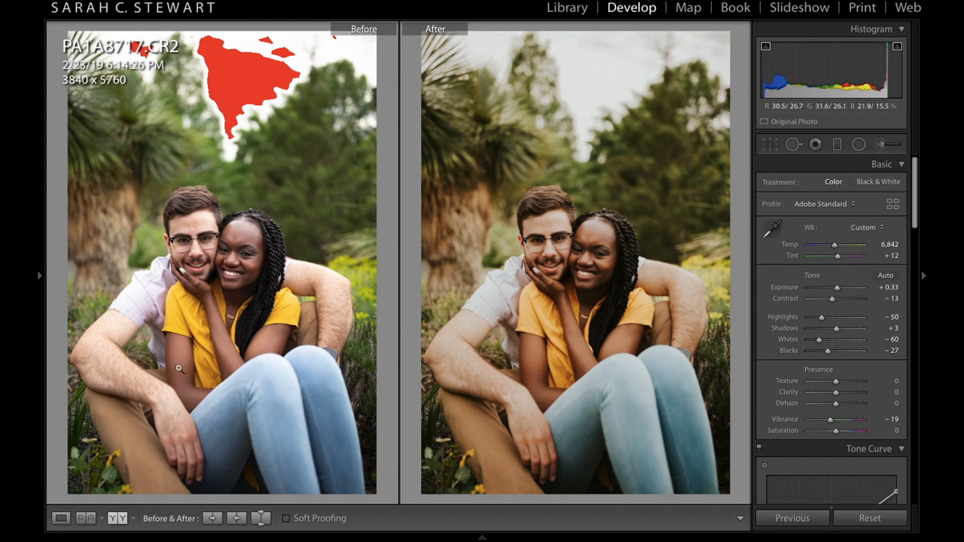
{"action": "left_click", "coordinate": [61, 518]}
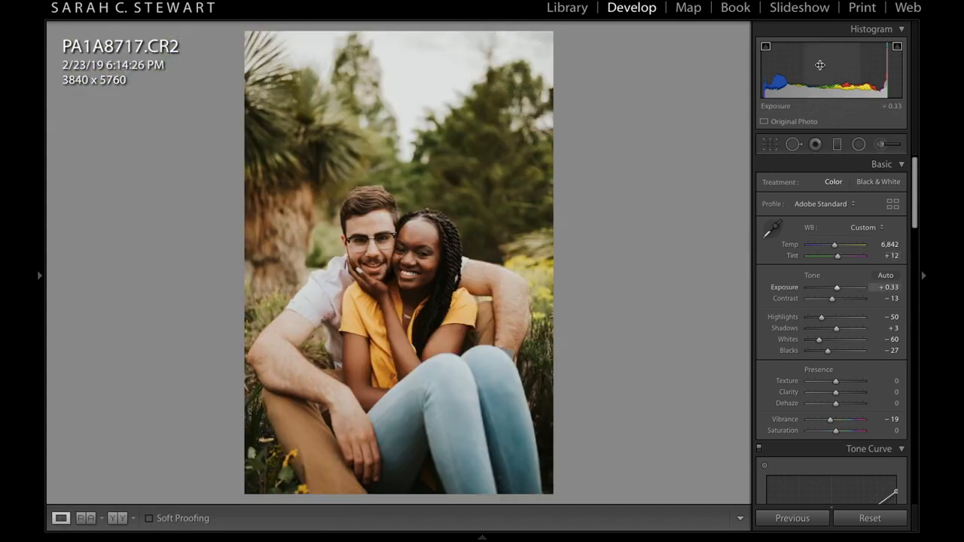
Raise the Exposure to +0.53 and correct the white balance to Temp 6,622 and Tint −5.
{"action": "mouse_move", "coordinate": [818, 59]}
{"action": "left_mouse_down"}
{"action": "mouse_move", "coordinate": [828, 58]}
{"action": "mouse_move", "coordinate": [818, 62]}
{"action": "left_mouse_up"}
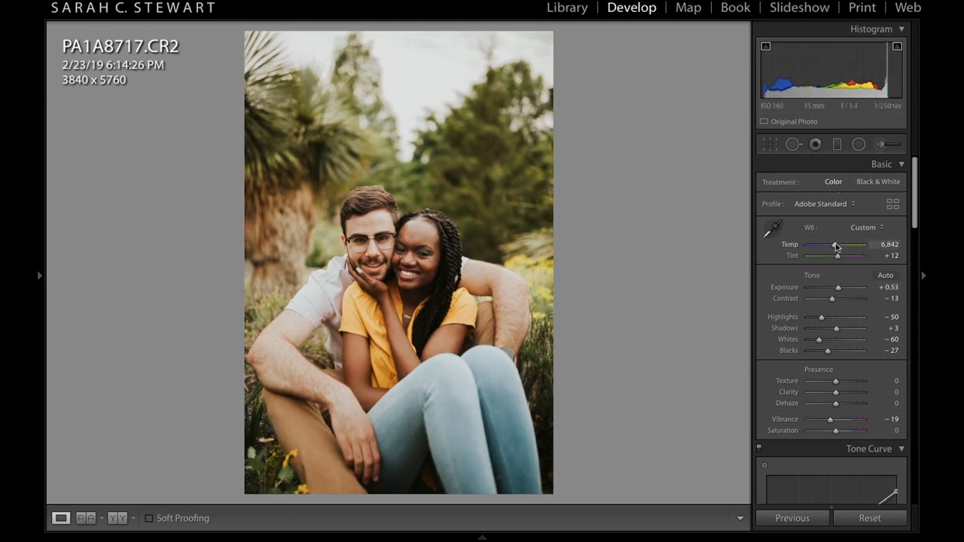
{"action": "left_click_drag", "start_coordinate": [835, 245], "coordinate": [832, 245]}
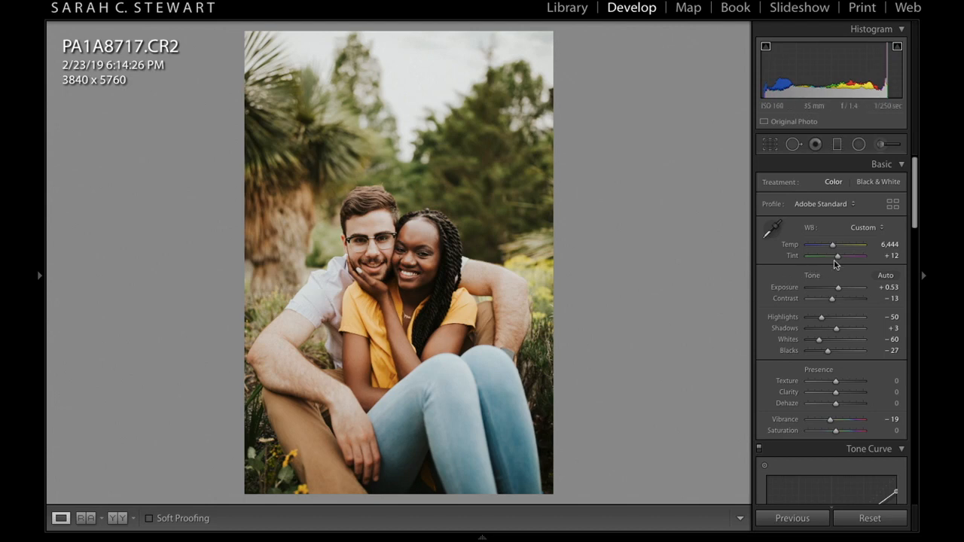
{"action": "left_click_drag", "start_coordinate": [840, 260], "coordinate": [835, 261]}
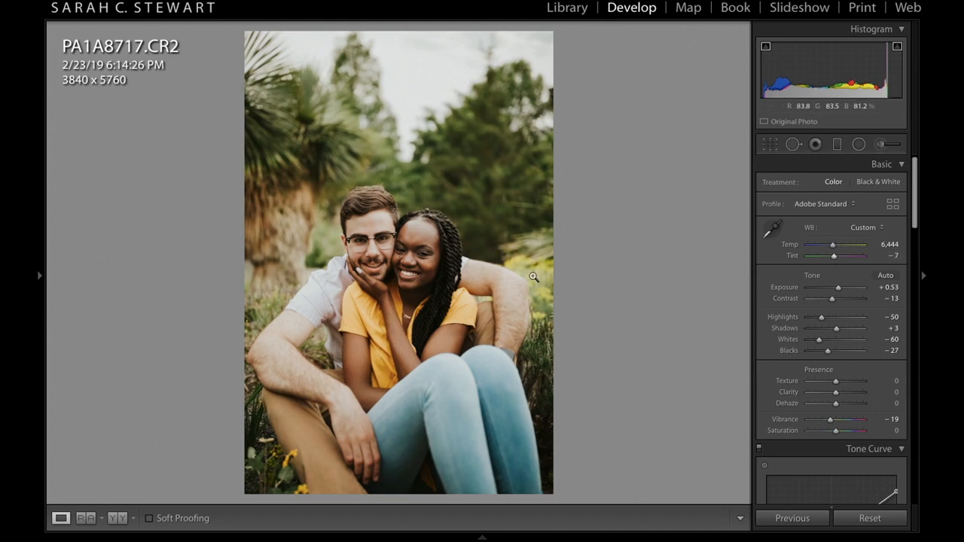
{"action": "left_click", "coordinate": [889, 256]}
{"action": "key", "text": "Up"}
{"action": "key", "text": "Up"}
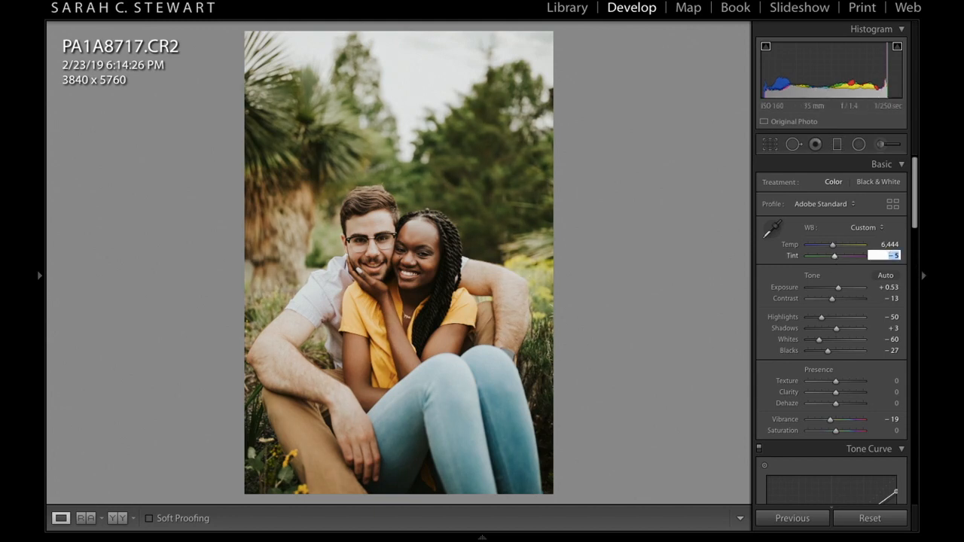
{"action": "left_click_drag", "start_coordinate": [833, 249], "coordinate": [835, 249]}
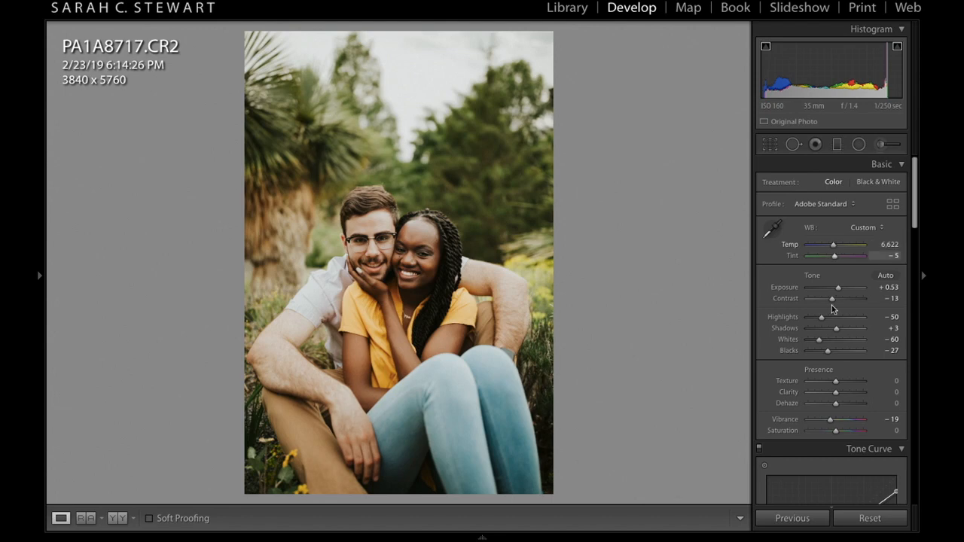
Refine the portrait's tone with Highlights −68, Contrast −14, Exposure +0.57 and Shadows +11.
{"action": "left_click_drag", "start_coordinate": [822, 317], "coordinate": [832, 301]}
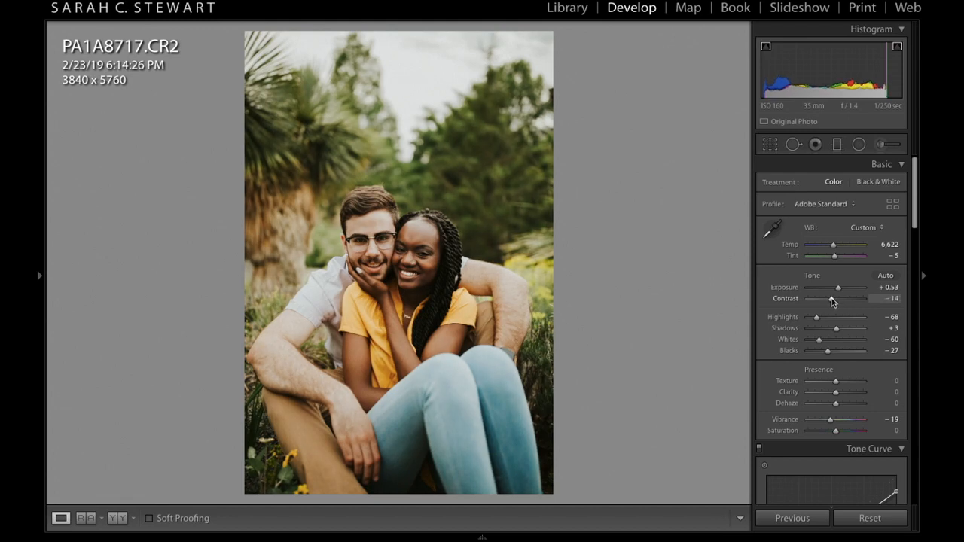
{"action": "scroll", "coordinate": [823, 325], "scroll_direction": "down", "scroll_amount": 2}
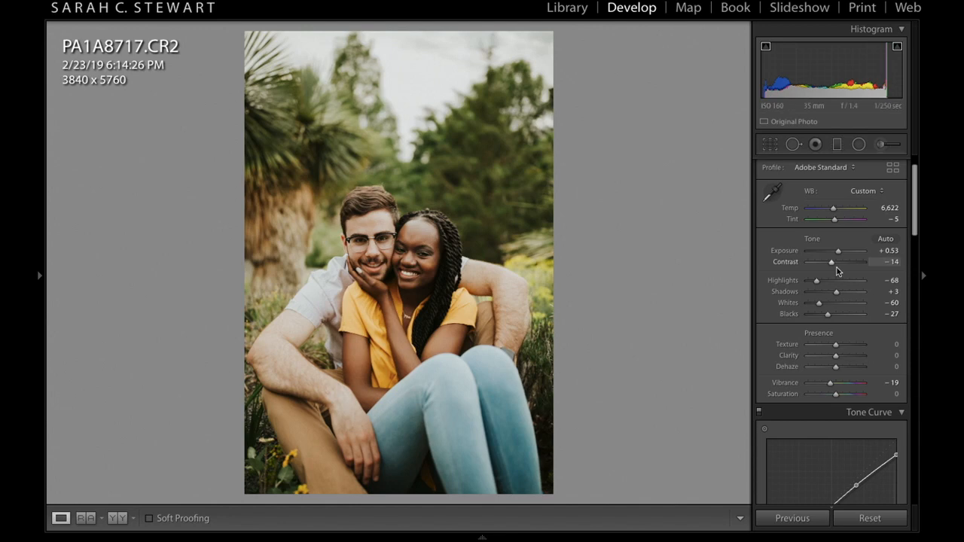
{"action": "scroll", "coordinate": [837, 267], "scroll_direction": "up", "scroll_amount": 2}
{"action": "left_click_drag", "start_coordinate": [830, 57], "coordinate": [833, 57]}
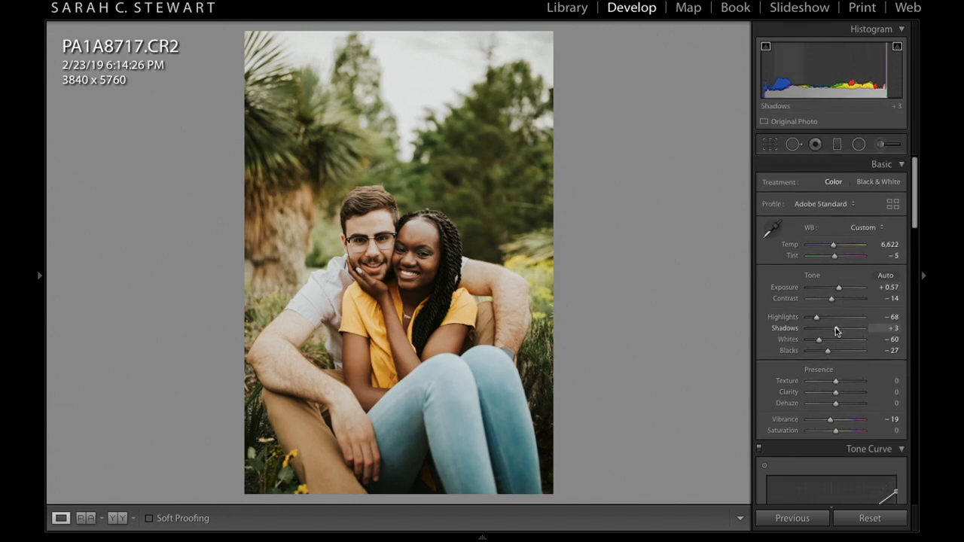
{"action": "left_click_drag", "start_coordinate": [837, 331], "coordinate": [840, 332]}
Review the tone curve and the hue, saturation and luminance adjustments for all colors.
{"action": "scroll", "coordinate": [838, 331], "scroll_direction": "down", "scroll_amount": 10}
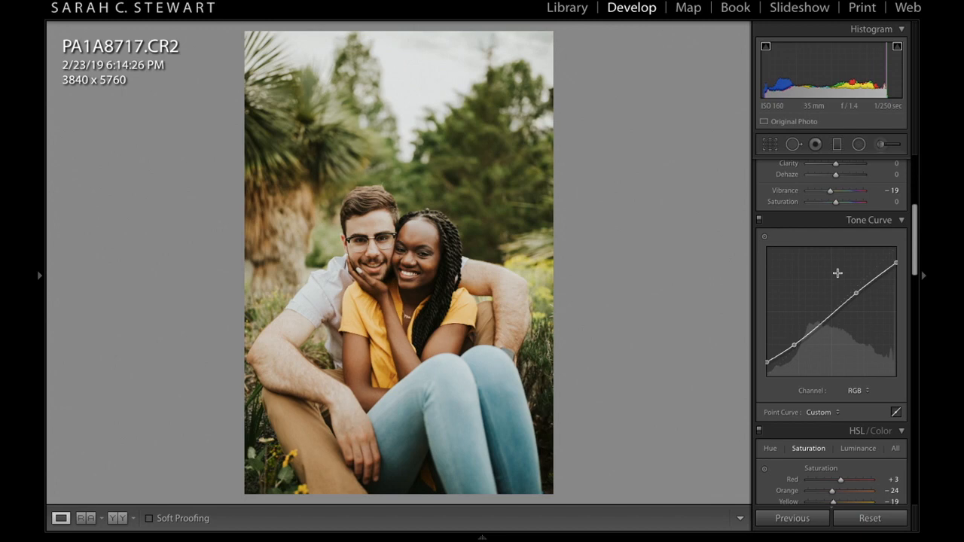
{"action": "scroll", "coordinate": [837, 273], "scroll_direction": "down", "scroll_amount": 5}
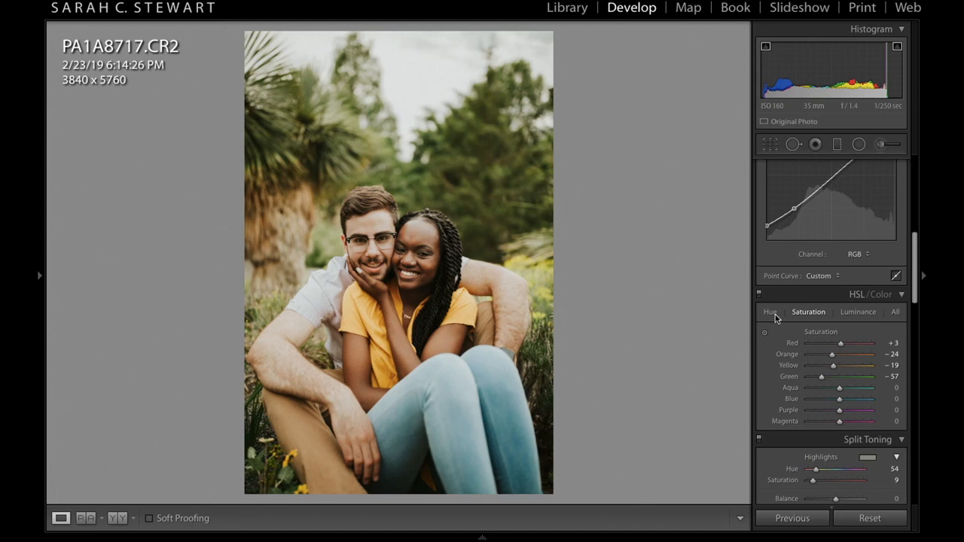
{"action": "left_click", "coordinate": [895, 313]}
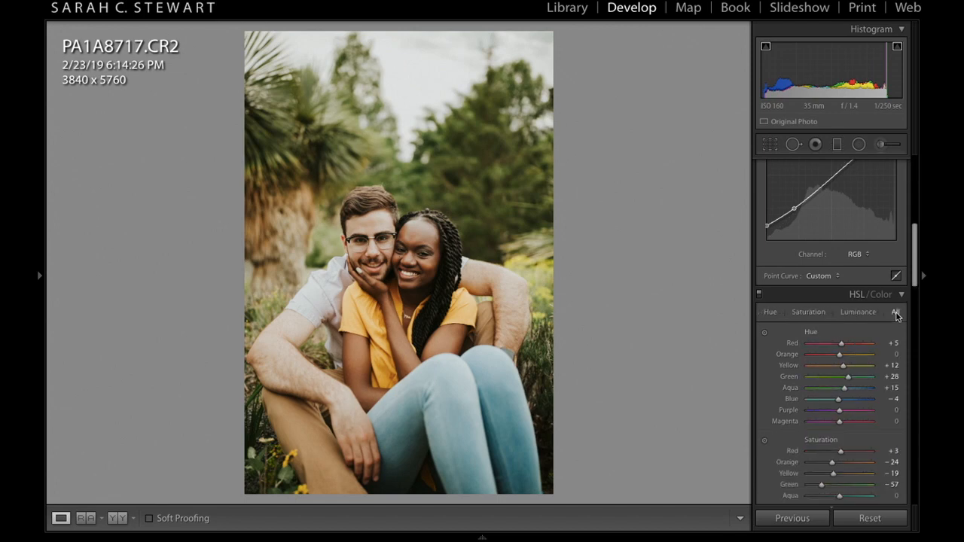
{"action": "scroll", "coordinate": [824, 382], "scroll_direction": "down", "scroll_amount": 5}
{"action": "scroll", "coordinate": [824, 384], "scroll_direction": "up", "scroll_amount": 3}
{"action": "scroll", "coordinate": [824, 384], "scroll_direction": "up", "scroll_amount": 1}
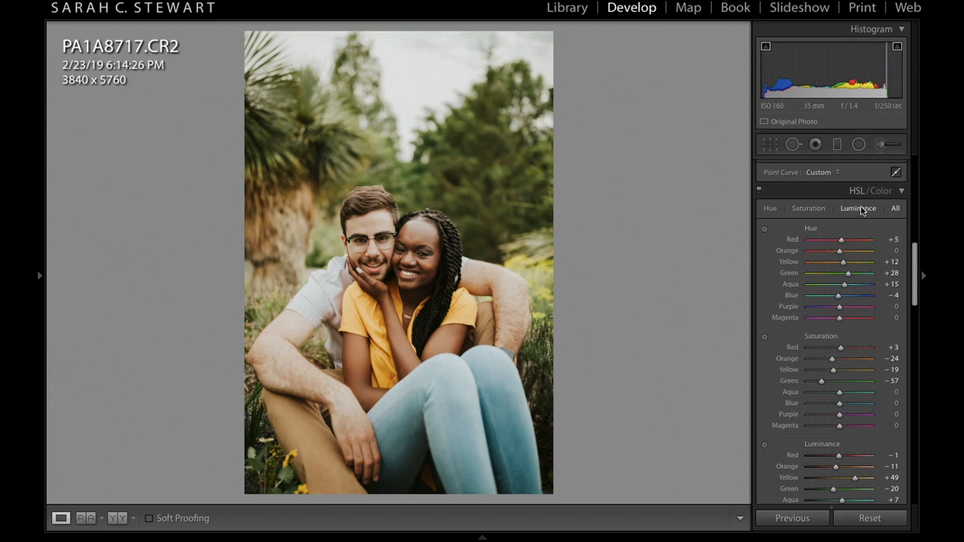
Test the extremes of the Yellow hue, set it to +34, and reduce the Green hue to +10.
{"action": "left_click", "coordinate": [770, 210]}
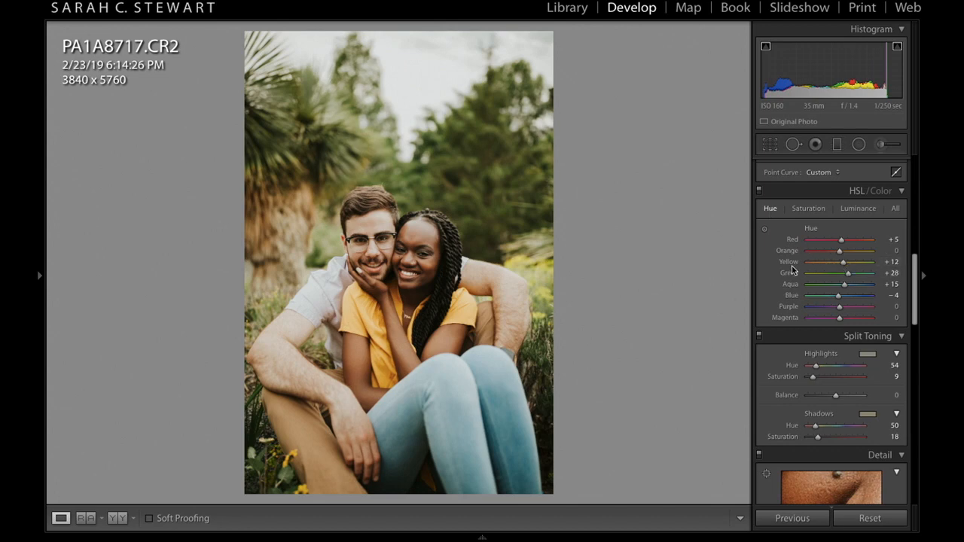
{"action": "left_click_drag", "start_coordinate": [843, 264], "coordinate": [849, 266]}
{"action": "left_click_drag", "start_coordinate": [848, 266], "coordinate": [744, 275]}
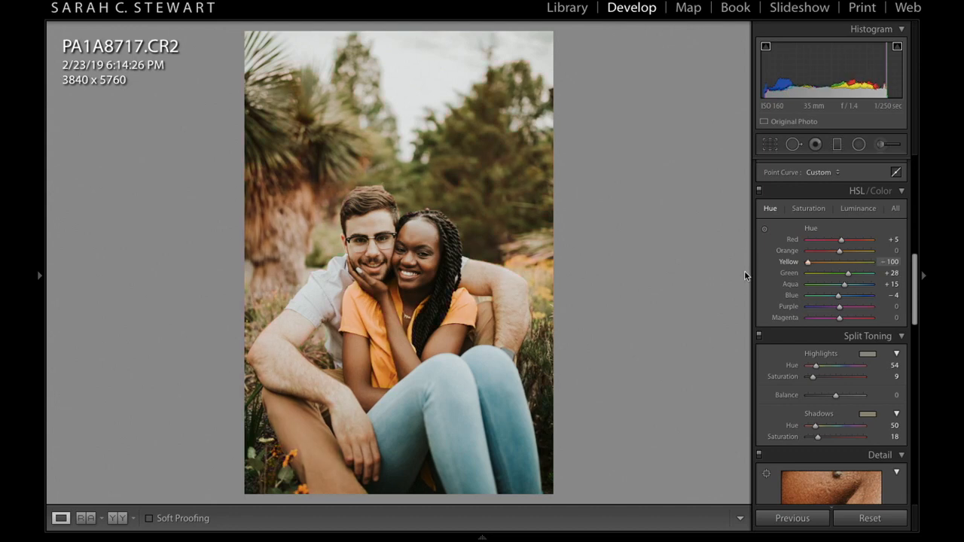
{"action": "left_click_drag", "start_coordinate": [745, 272], "coordinate": [927, 272]}
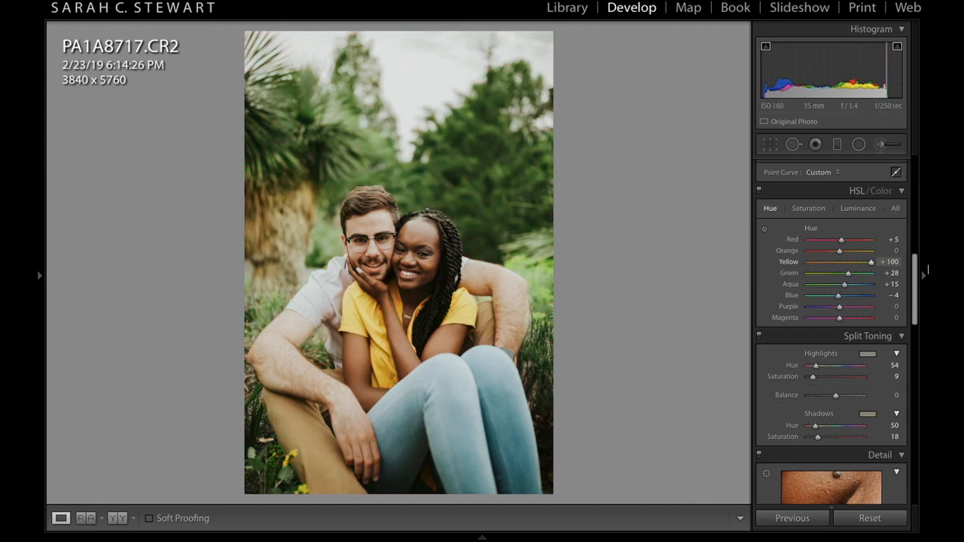
{"action": "left_click_drag", "start_coordinate": [874, 265], "coordinate": [852, 268]}
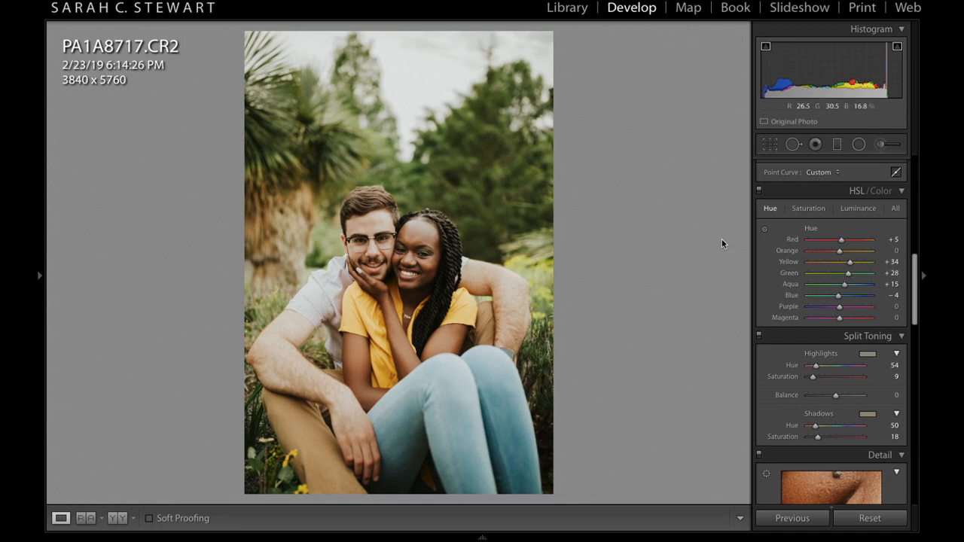
{"action": "mouse_move", "coordinate": [849, 273]}
{"action": "left_mouse_down"}
{"action": "mouse_move", "coordinate": [882, 286]}
{"action": "mouse_move", "coordinate": [737, 279]}
{"action": "mouse_move", "coordinate": [842, 277]}
{"action": "left_mouse_up"}
{"action": "left_click", "coordinate": [891, 261]}
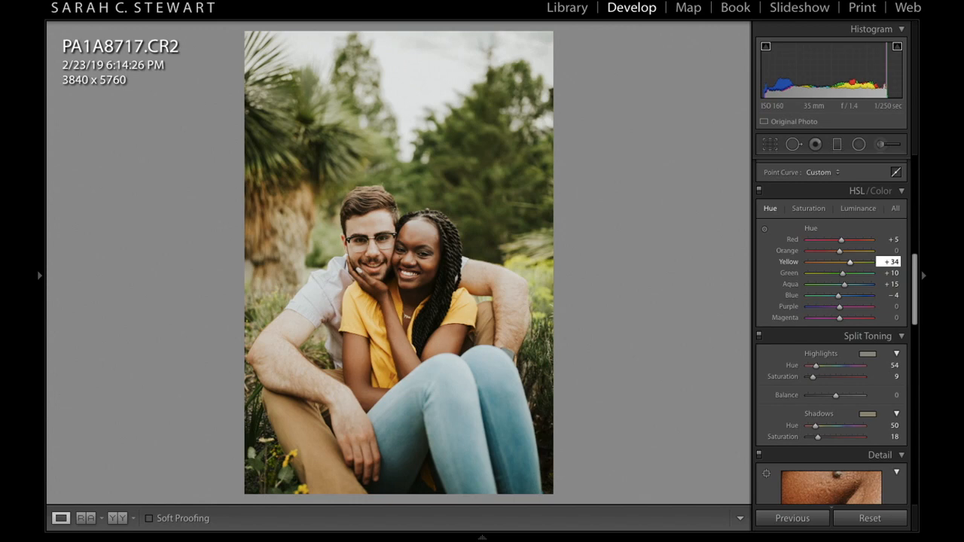
Try the Yellow saturation at +100, undo it, and increase the Yellow saturation only slightly.
{"action": "left_click", "coordinate": [809, 209]}
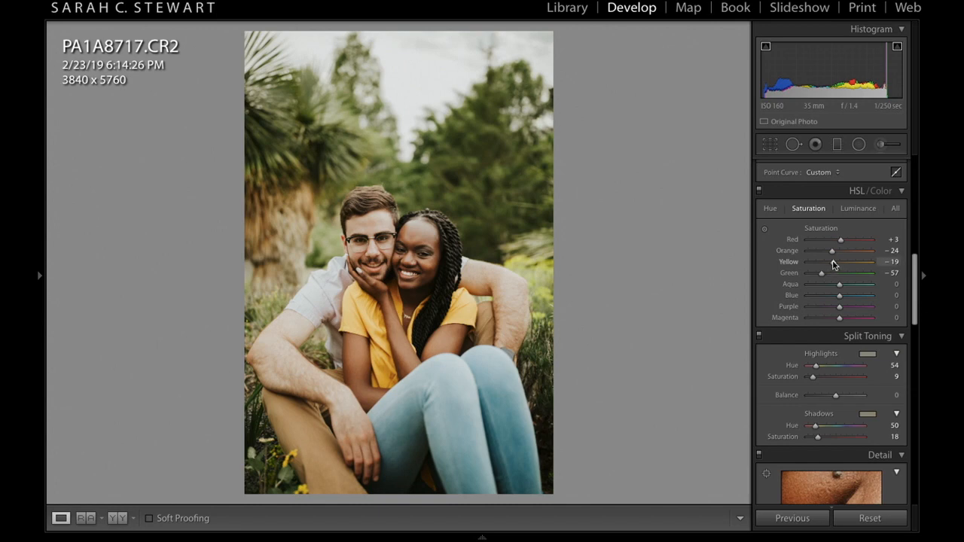
{"action": "left_click_drag", "start_coordinate": [833, 264], "coordinate": [927, 274]}
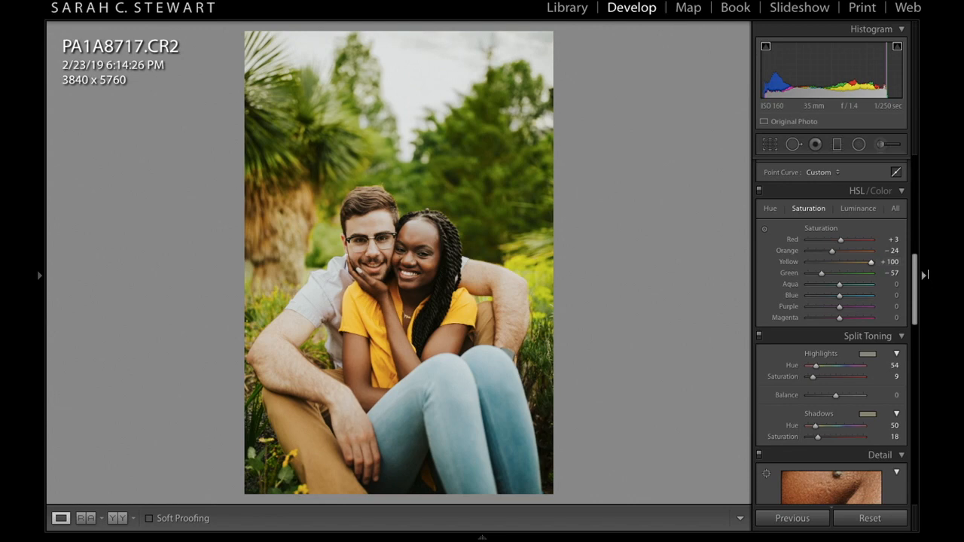
{"action": "key", "text": "ctrl+z"}
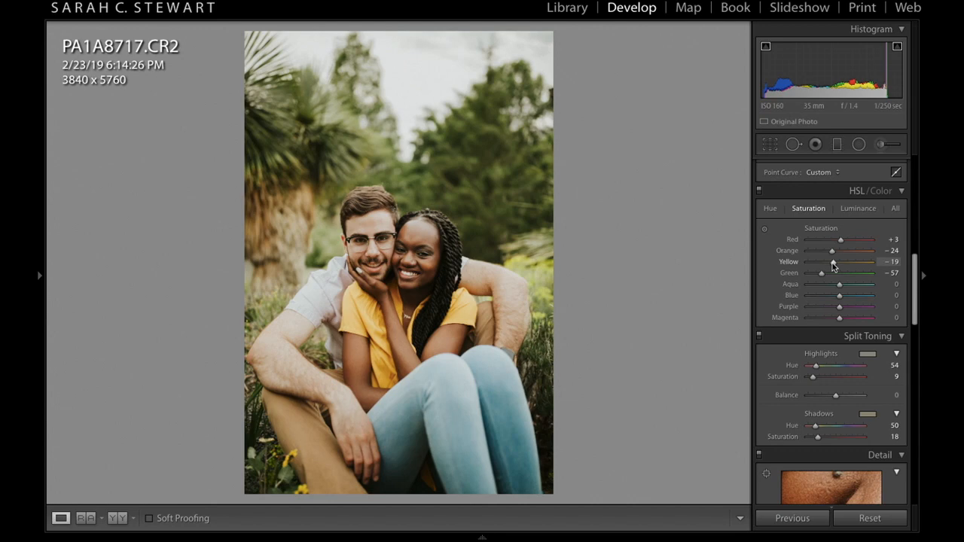
{"action": "left_click_drag", "start_coordinate": [833, 264], "coordinate": [837, 267]}
Lower the Yellow luminance to +20 while comparing the photo with the original side by side.
{"action": "left_click", "coordinate": [857, 208]}
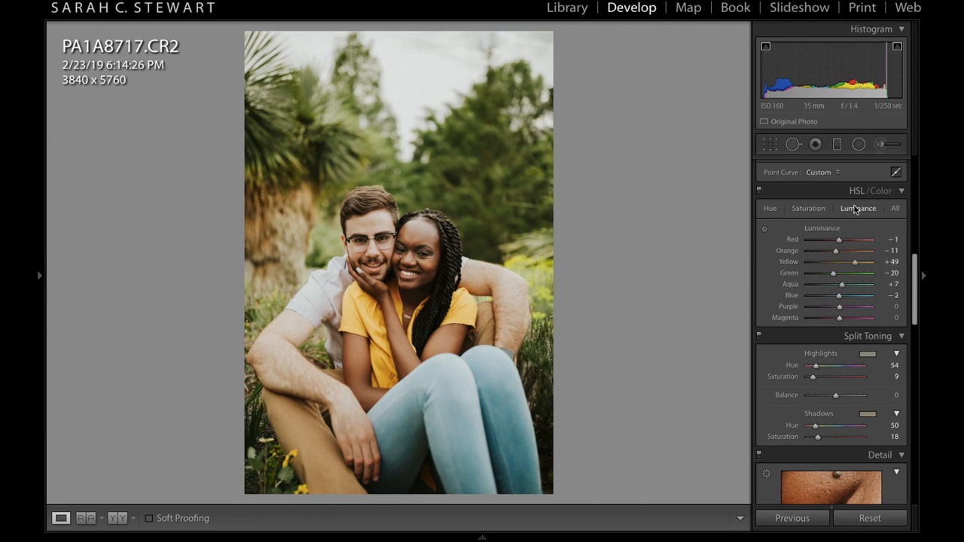
{"action": "left_click_drag", "start_coordinate": [855, 263], "coordinate": [852, 267]}
{"action": "left_click", "coordinate": [117, 517]}
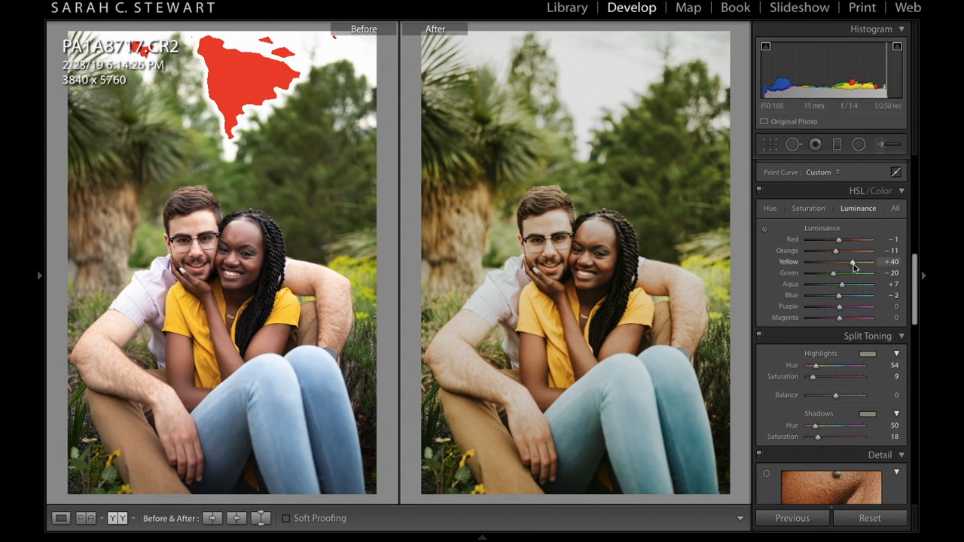
{"action": "left_click_drag", "start_coordinate": [853, 263], "coordinate": [847, 264]}
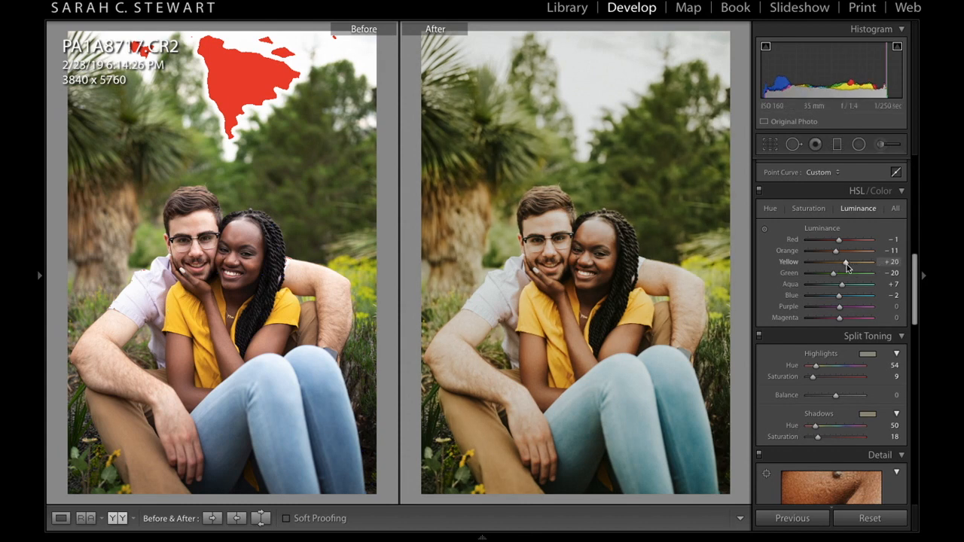
Set the Yellow saturation to +7 and return to the single-photo view.
{"action": "left_click", "coordinate": [808, 208]}
{"action": "left_click_drag", "start_coordinate": [840, 264], "coordinate": [843, 265]}
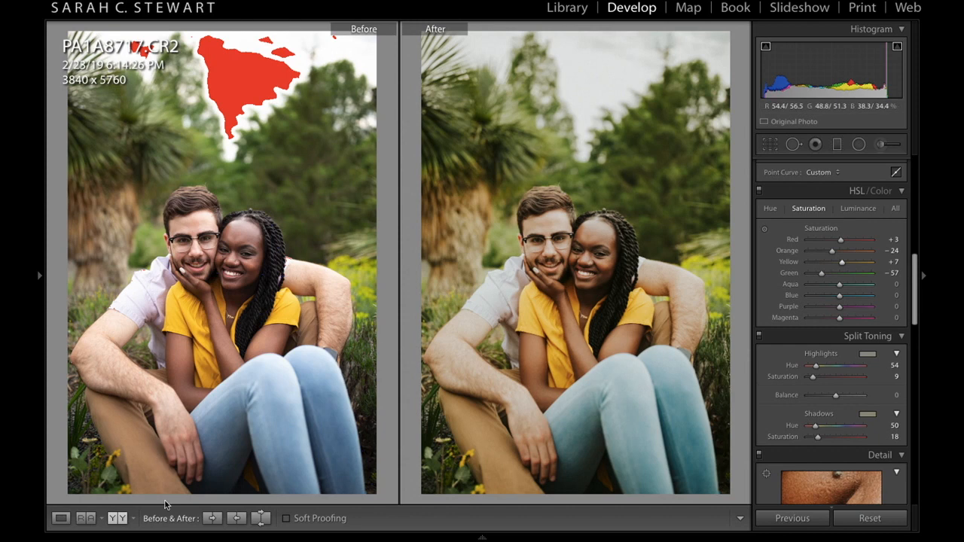
{"action": "left_click", "coordinate": [58, 519]}
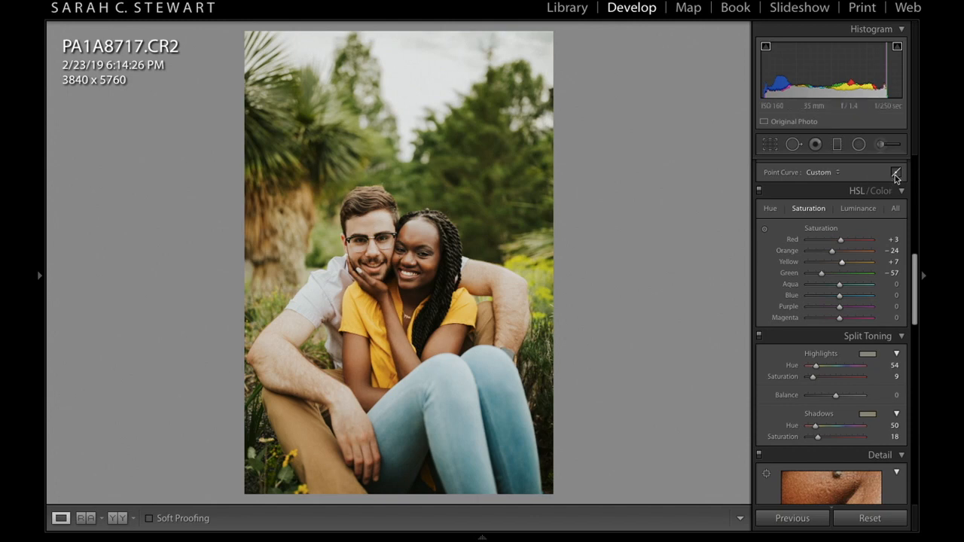
Paint over the man's forehead with the Adjustment Brush, using Burn (Darken) at -0.30 exposure and brush size 17.
{"action": "scroll", "coordinate": [863, 205], "scroll_direction": "up", "scroll_amount": 10}
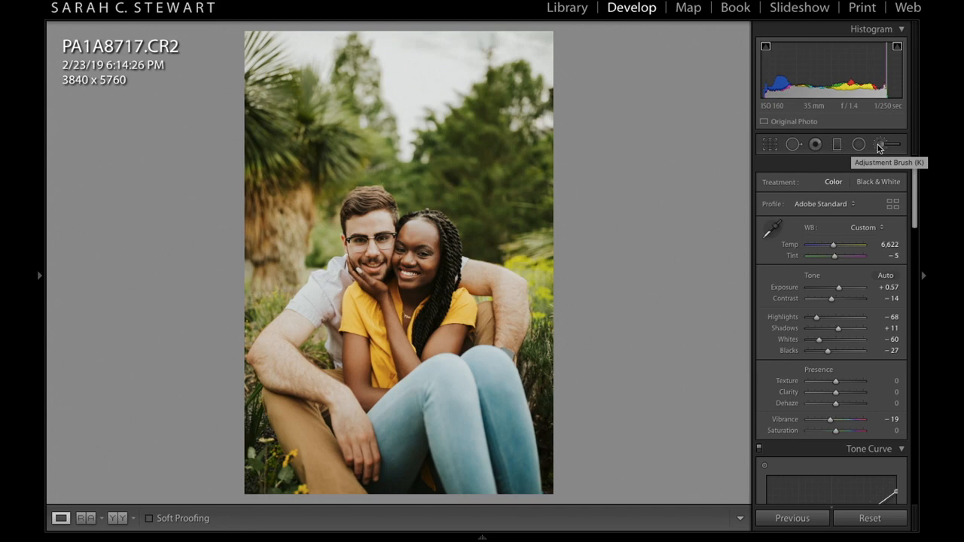
{"action": "left_click", "coordinate": [879, 146]}
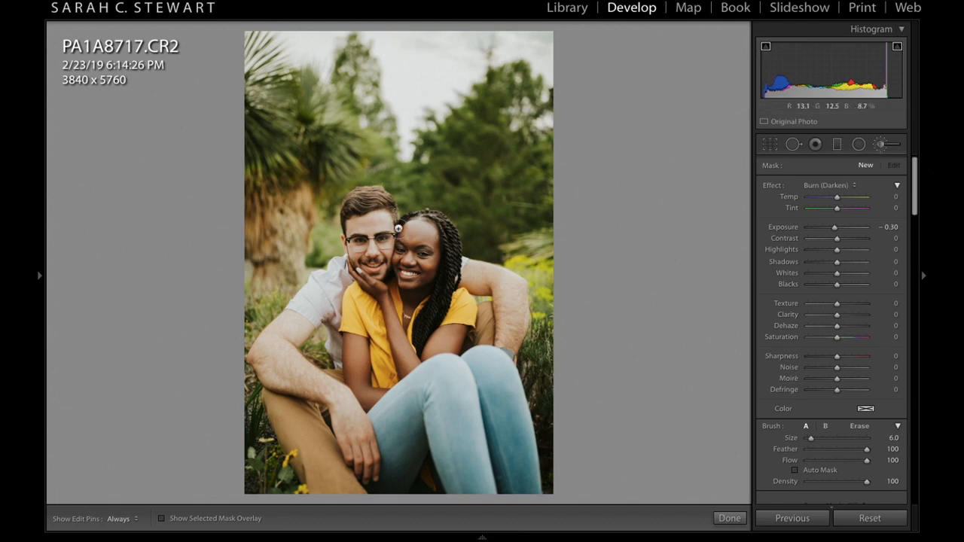
{"action": "key", "text": "k"}
{"action": "left_click", "coordinate": [395, 222]}
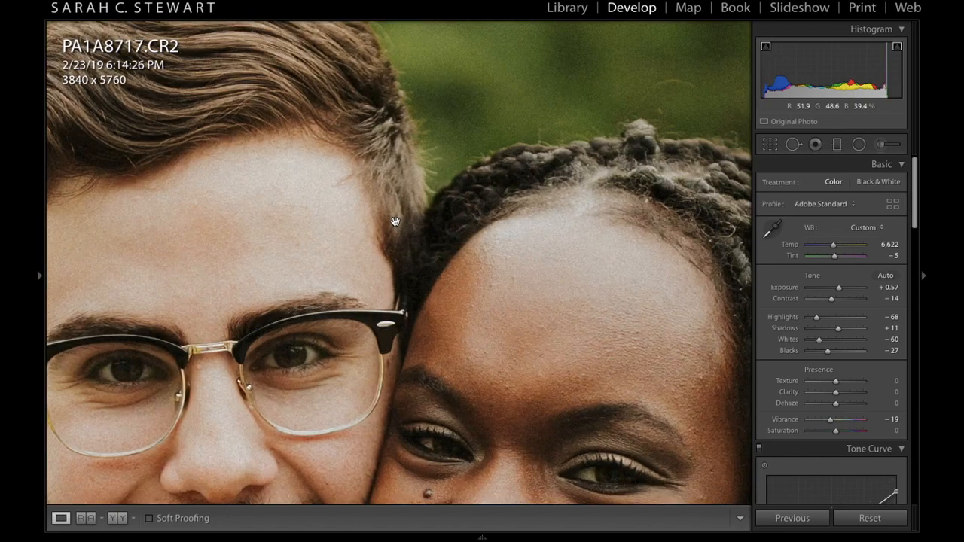
{"action": "left_click_drag", "start_coordinate": [527, 222], "coordinate": [761, 233]}
{"action": "left_click", "coordinate": [881, 146]}
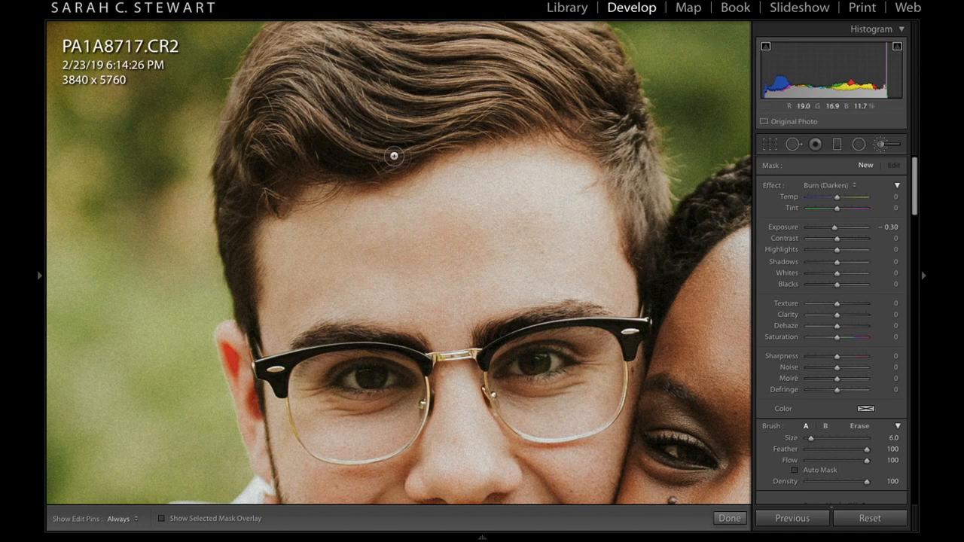
{"action": "key", "text": "bracketright"}
{"action": "key", "text": "bracketright"}
{"action": "key", "text": "bracketright"}
{"action": "key", "text": "bracketright"}
{"action": "key", "text": "bracketright"}
{"action": "key", "text": "bracketright"}
{"action": "key", "text": "bracketright"}
{"action": "key", "text": "bracketright"}
{"action": "key", "text": "h"}
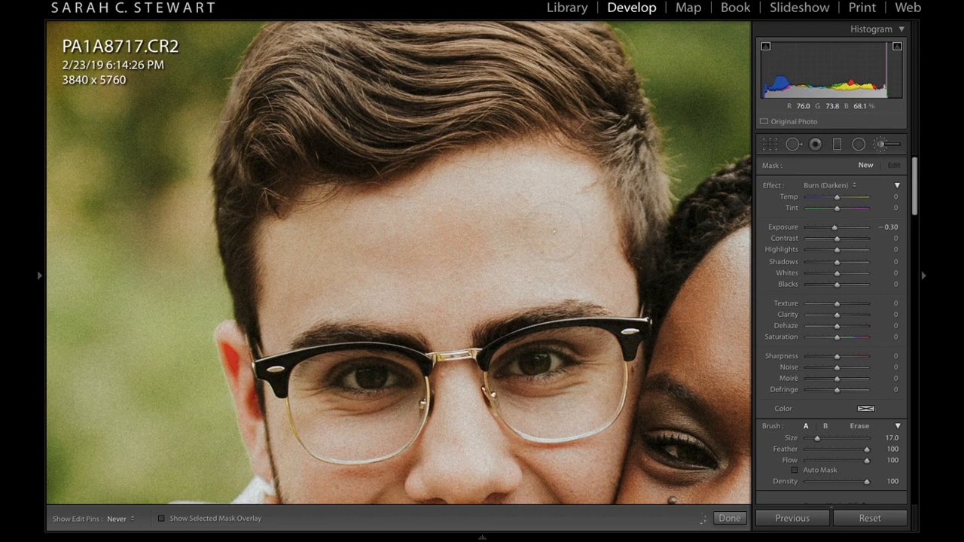
{"action": "mouse_move", "coordinate": [455, 301]}
{"action": "left_mouse_down"}
{"action": "mouse_move", "coordinate": [356, 273]}
{"action": "mouse_move", "coordinate": [484, 168]}
{"action": "mouse_move", "coordinate": [530, 171]}
{"action": "mouse_move", "coordinate": [577, 190]}
{"action": "mouse_move", "coordinate": [579, 236]}
{"action": "left_mouse_up"}
{"action": "key", "text": "h"}
Darken the man's nose and cheek area with a new Burn (Darken) brush adjustment at size 15.
{"action": "key", "text": "k"}
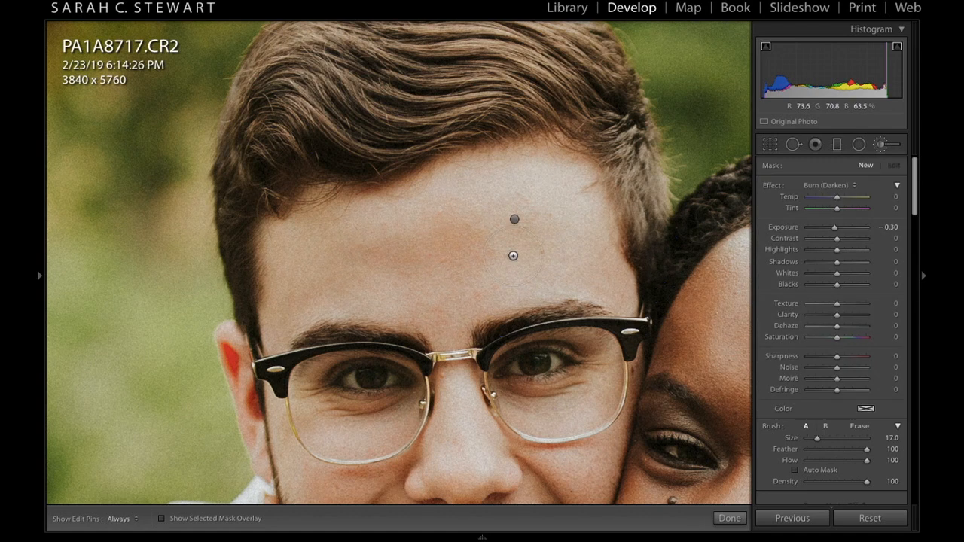
{"action": "left_click_drag", "start_coordinate": [513, 256], "coordinate": [518, 166]}
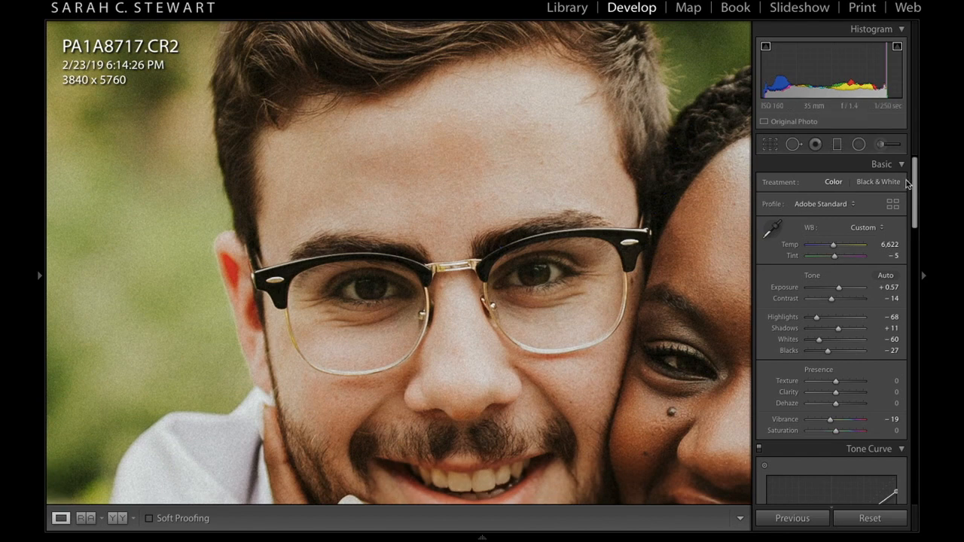
{"action": "left_click", "coordinate": [880, 143]}
{"action": "key", "text": "p"}
{"action": "key", "text": "["}
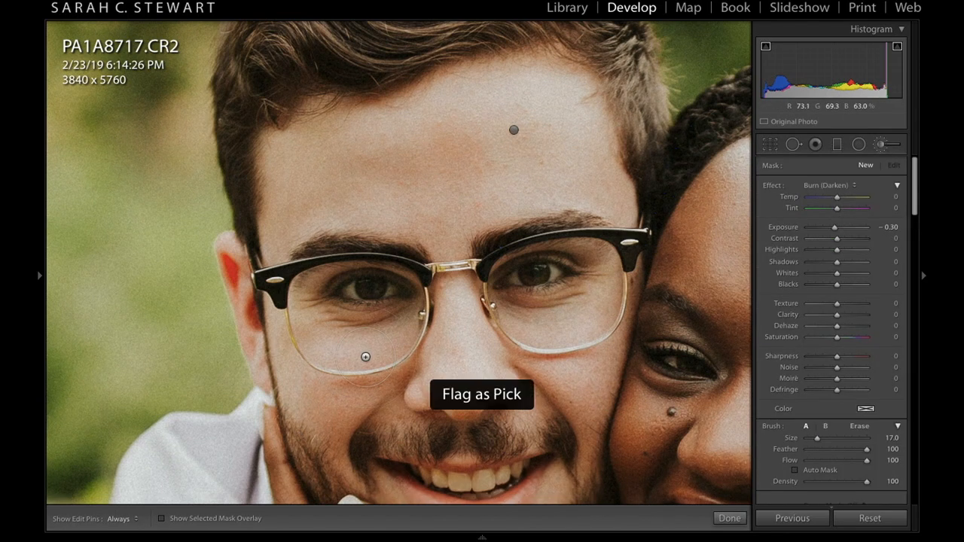
{"action": "key", "text": "ctrl+z"}
{"action": "key", "text": "bracketleft"}
{"action": "key", "text": "h"}
{"action": "left_click", "coordinate": [453, 331]}
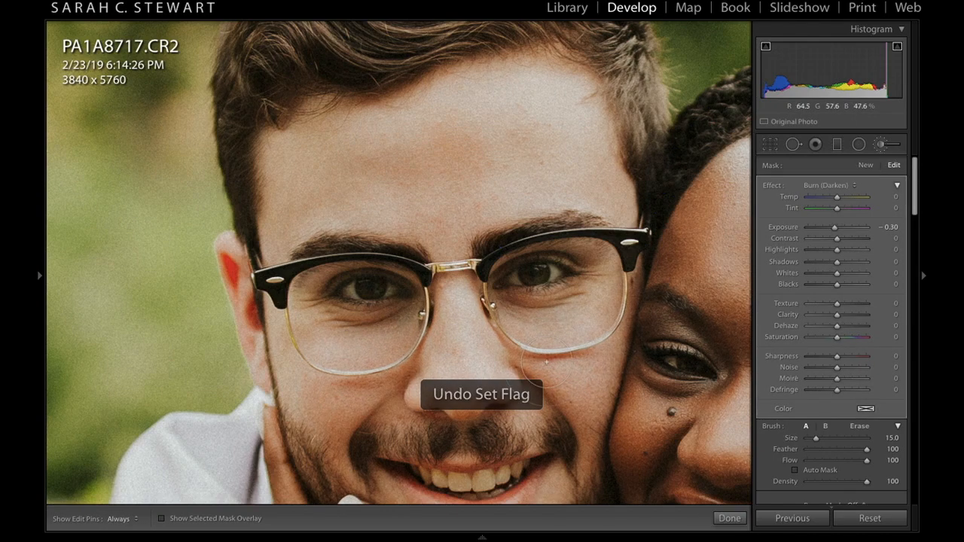
{"action": "key", "text": "k"}
{"action": "left_click", "coordinate": [606, 365]}
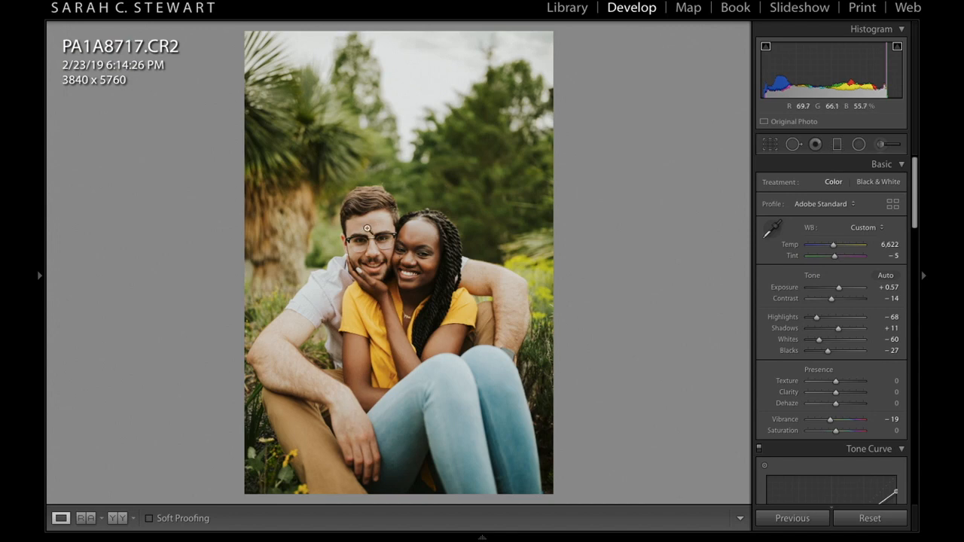
Darken the man's arms with a new size 9 Burn (Darken) brush adjustment and compare the photo with the original side by side.
{"action": "left_click", "coordinate": [887, 145]}
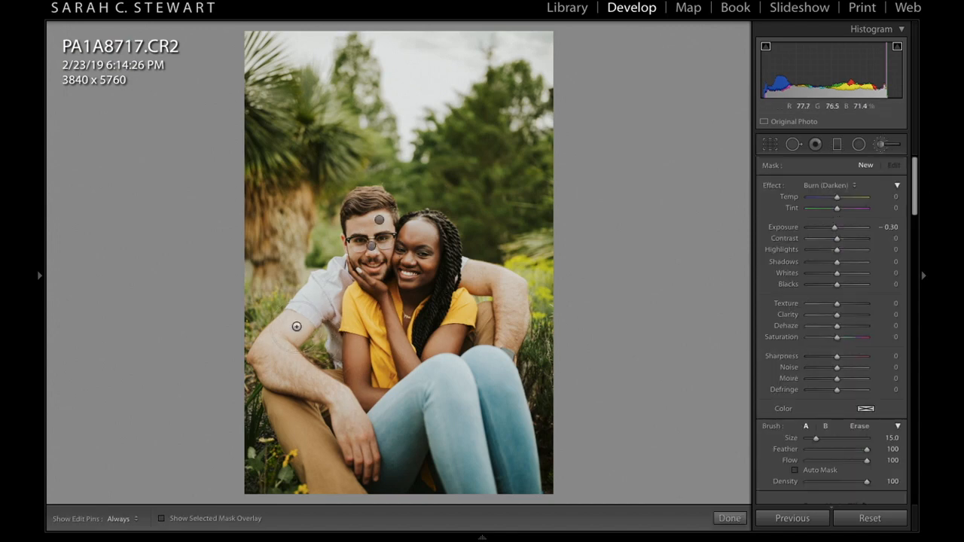
{"action": "mouse_move", "coordinate": [295, 325]}
{"action": "left_mouse_down"}
{"action": "mouse_move", "coordinate": [273, 348]}
{"action": "mouse_move", "coordinate": [333, 388]}
{"action": "mouse_move", "coordinate": [312, 381]}
{"action": "mouse_move", "coordinate": [354, 444]}
{"action": "left_mouse_up"}
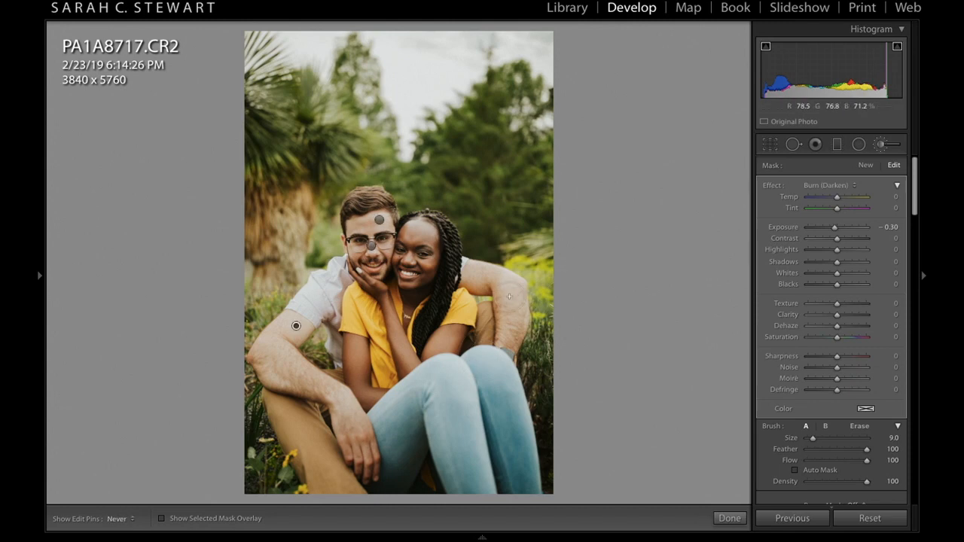
{"action": "key", "text": "h"}
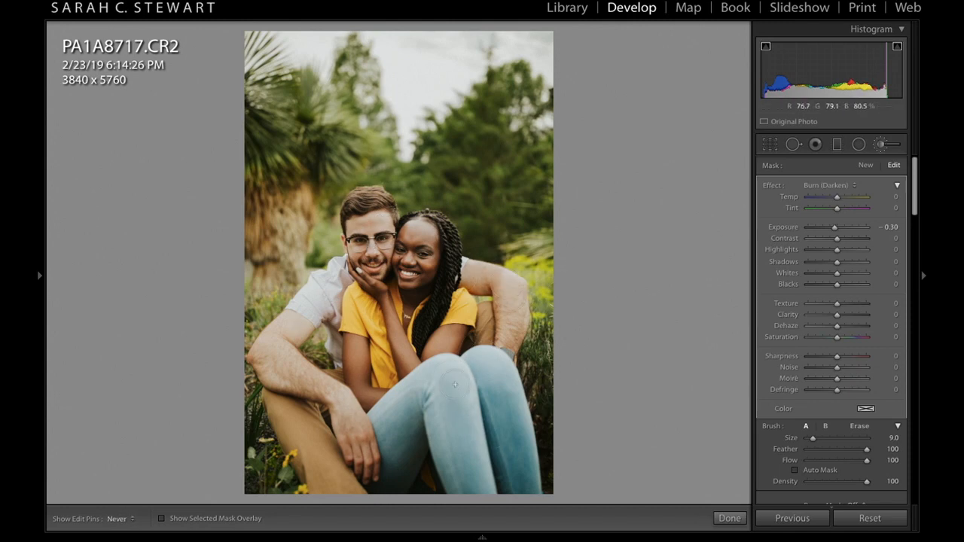
{"action": "key", "text": "h"}
{"action": "key", "text": "h"}
{"action": "key", "text": "h"}
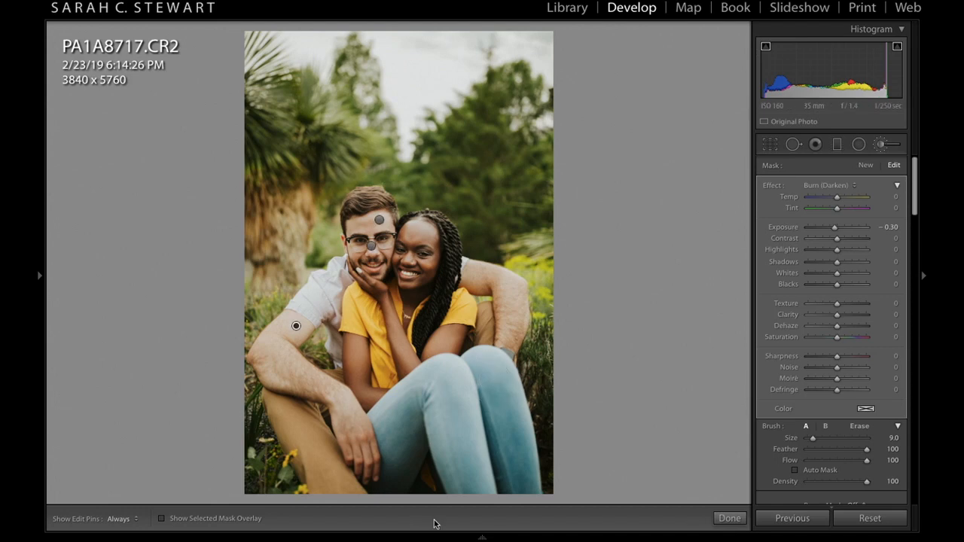
{"action": "key", "text": "k"}
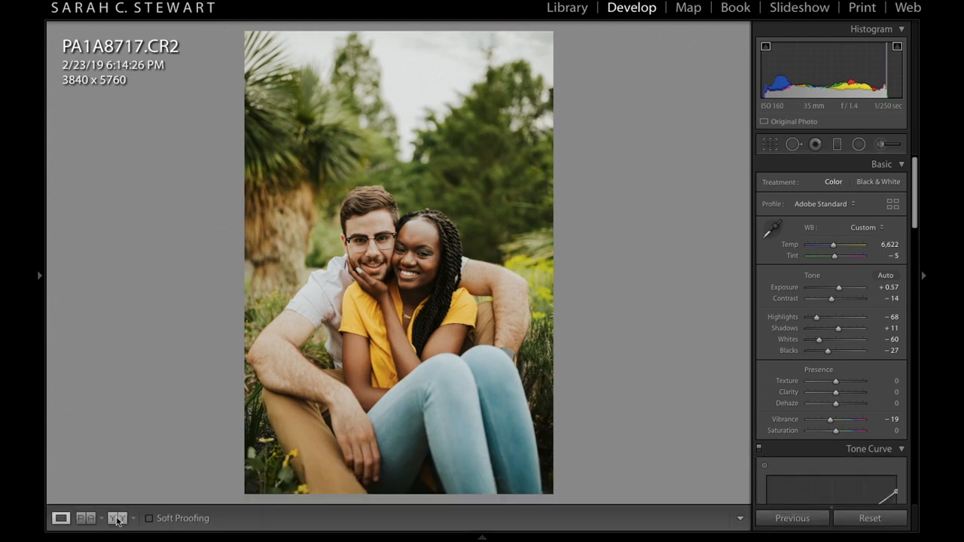
{"action": "left_click", "coordinate": [118, 518]}
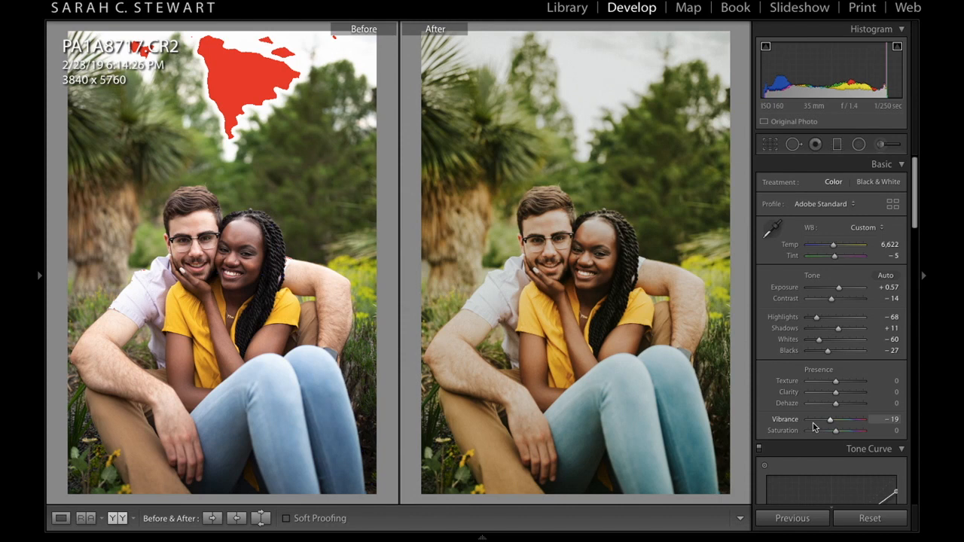
{"action": "left_click", "coordinate": [60, 518]}
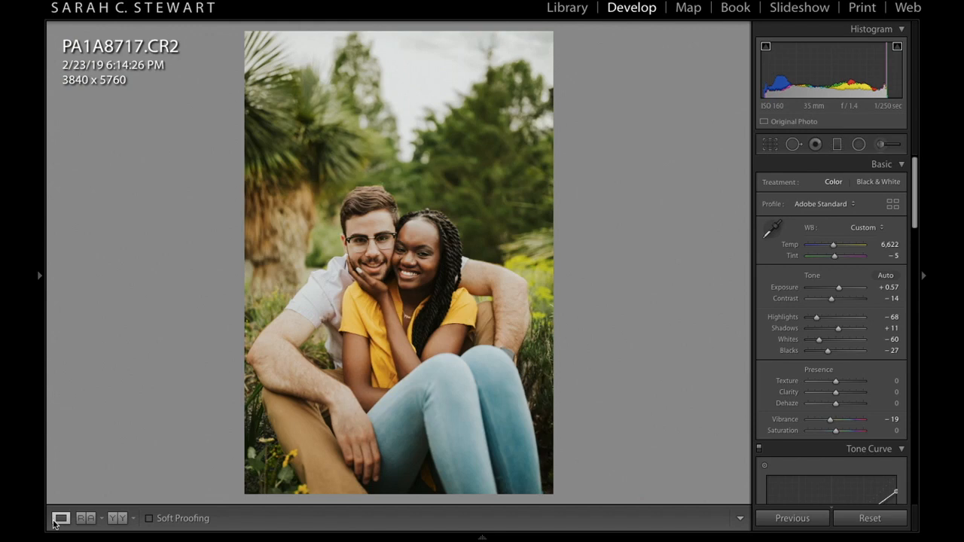
Apply the LA preset to the next photo, PA1A5463.CR2, and compare it with the original side by side.
{"action": "key", "text": "Right"}
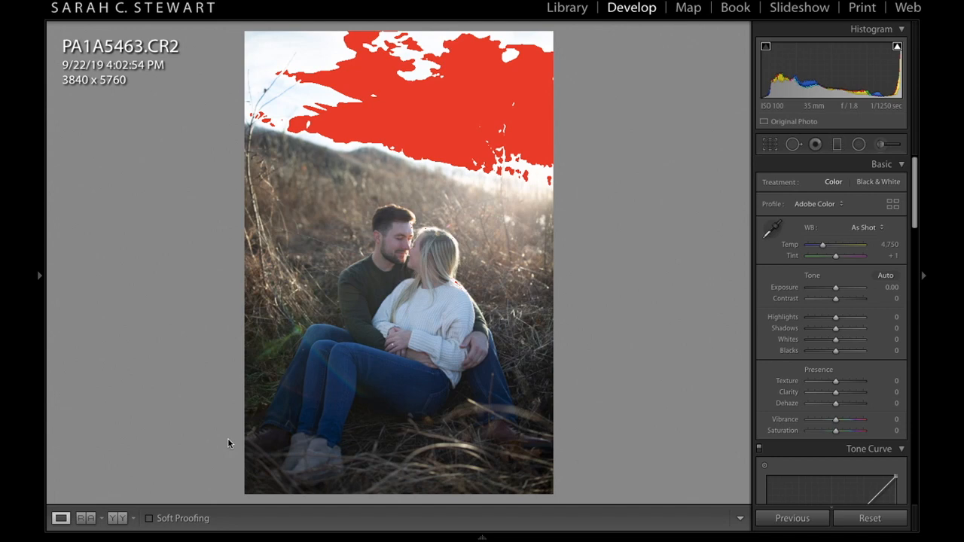
{"action": "left_click", "coordinate": [37, 308]}
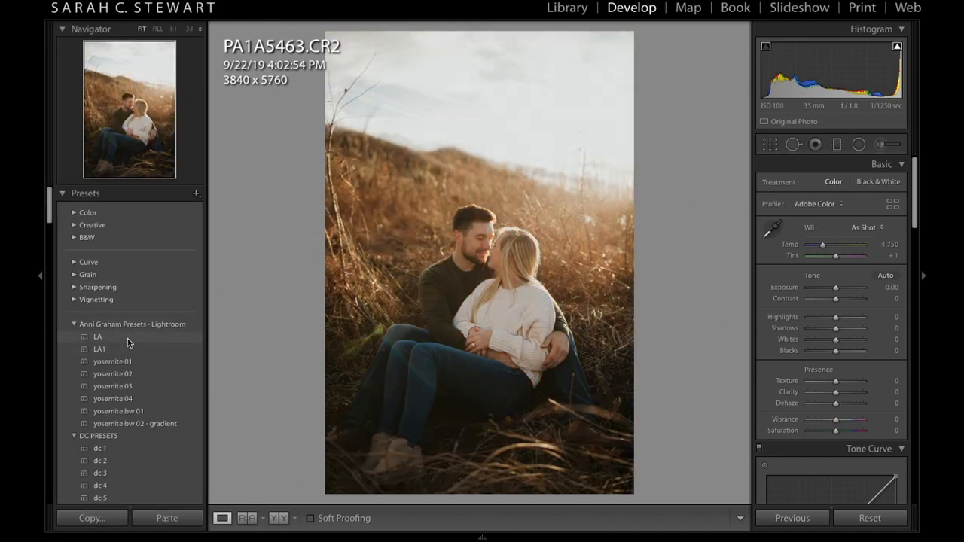
{"action": "left_click", "coordinate": [127, 338]}
{"action": "left_click", "coordinate": [36, 322]}
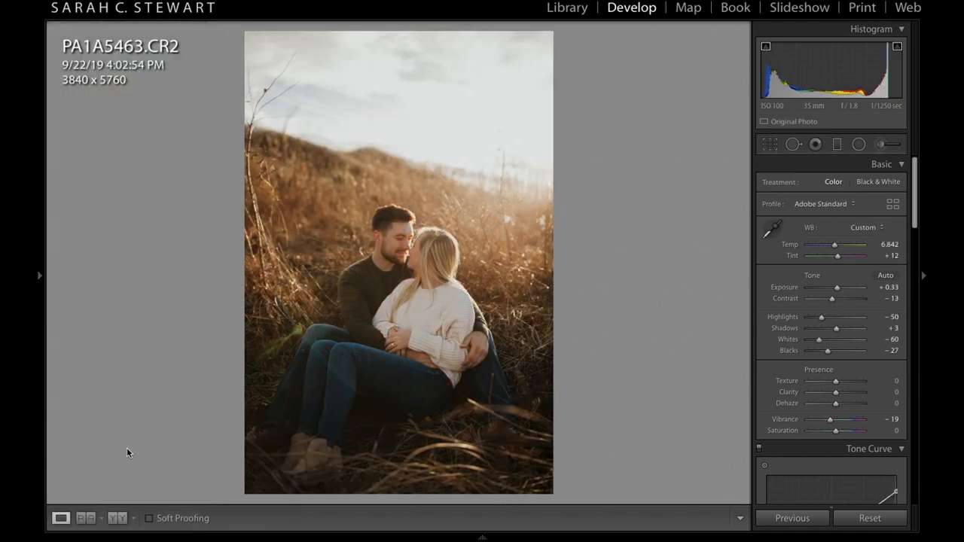
{"action": "left_click", "coordinate": [117, 518]}
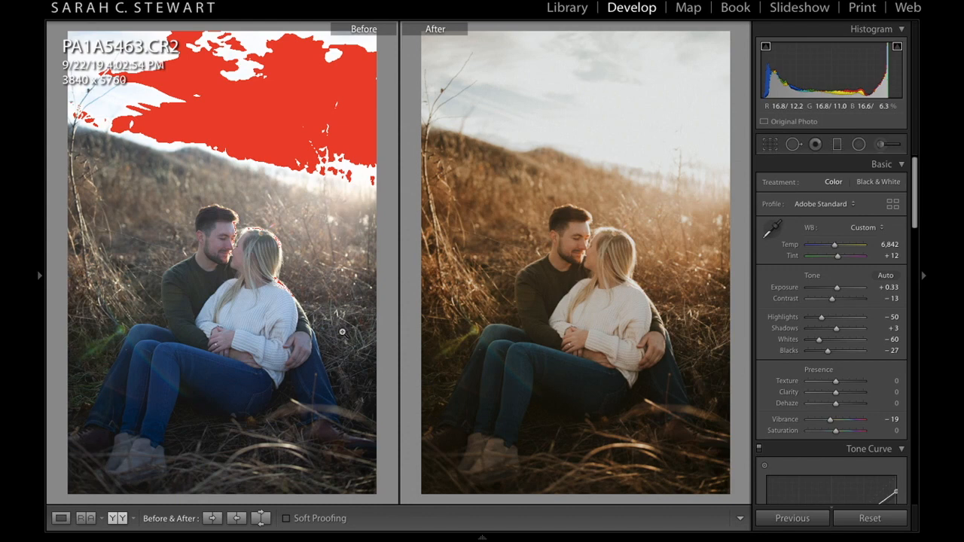
{"action": "left_click", "coordinate": [61, 518]}
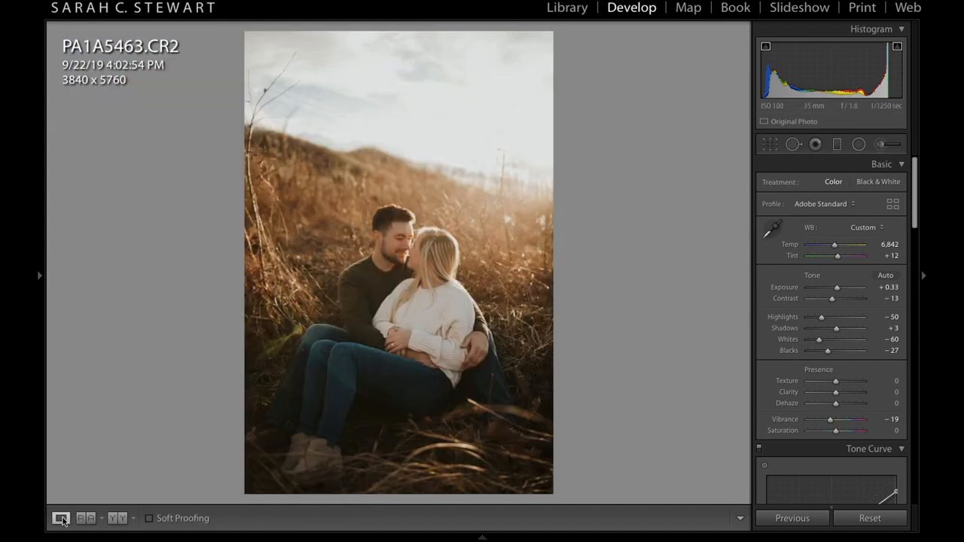
Cool the Temp to 5,423 with Tint at +1, and set Exposure to +0.79 and Contrast to +37.
{"action": "left_click_drag", "start_coordinate": [837, 244], "coordinate": [829, 250]}
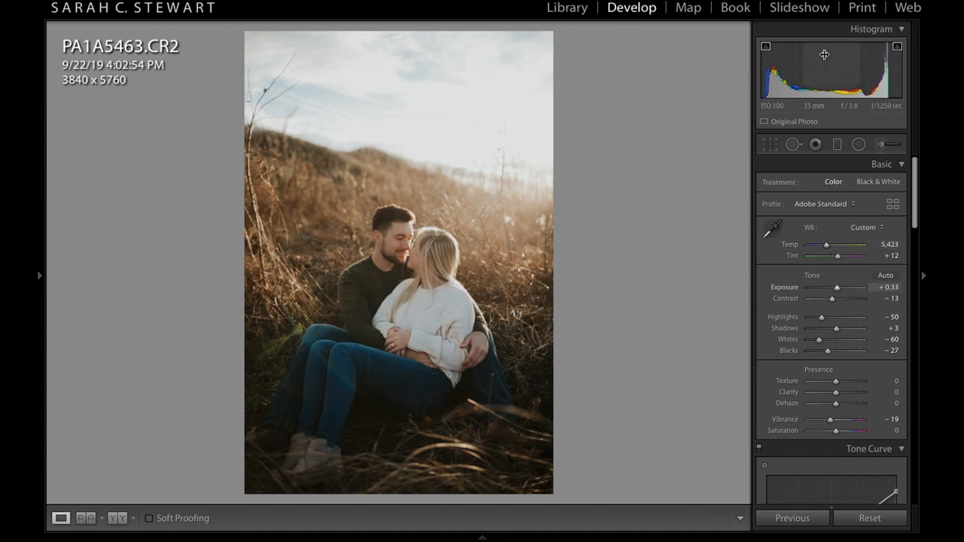
{"action": "left_click_drag", "start_coordinate": [836, 287], "coordinate": [841, 287]}
{"action": "left_click_drag", "start_coordinate": [825, 56], "coordinate": [821, 55]}
{"action": "left_click_drag", "start_coordinate": [840, 259], "coordinate": [836, 261]}
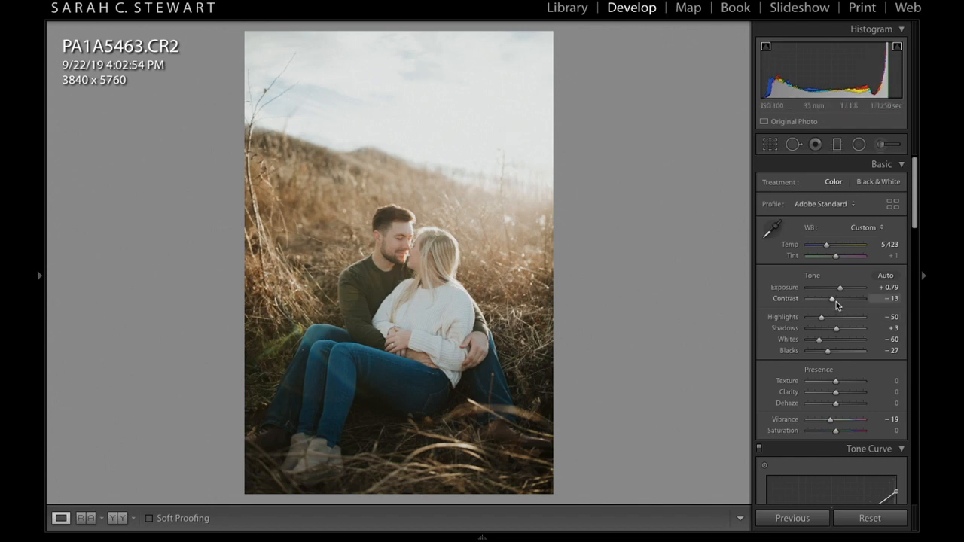
{"action": "mouse_move", "coordinate": [836, 303]}
{"action": "left_mouse_down"}
{"action": "mouse_move", "coordinate": [856, 304]}
{"action": "mouse_move", "coordinate": [846, 303]}
{"action": "left_mouse_up"}
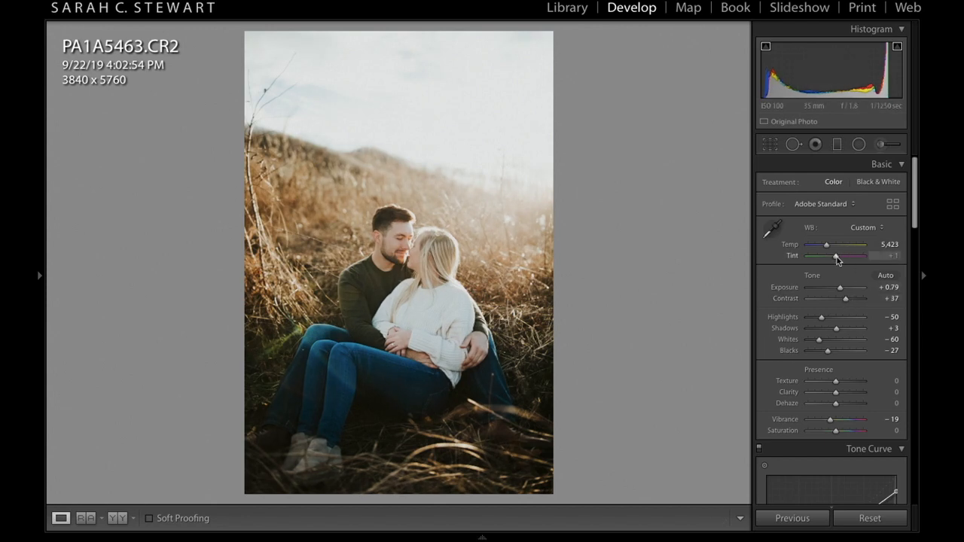
Fine-tune the white balance to Tint -4 and Temp 5,523, and lower the Highlights to -60.
{"action": "left_click_drag", "start_coordinate": [836, 256], "coordinate": [836, 259]}
{"action": "left_click", "coordinate": [879, 243]}
{"action": "key", "text": "Up"}
{"action": "key", "text": "Up"}
{"action": "key", "text": "Up"}
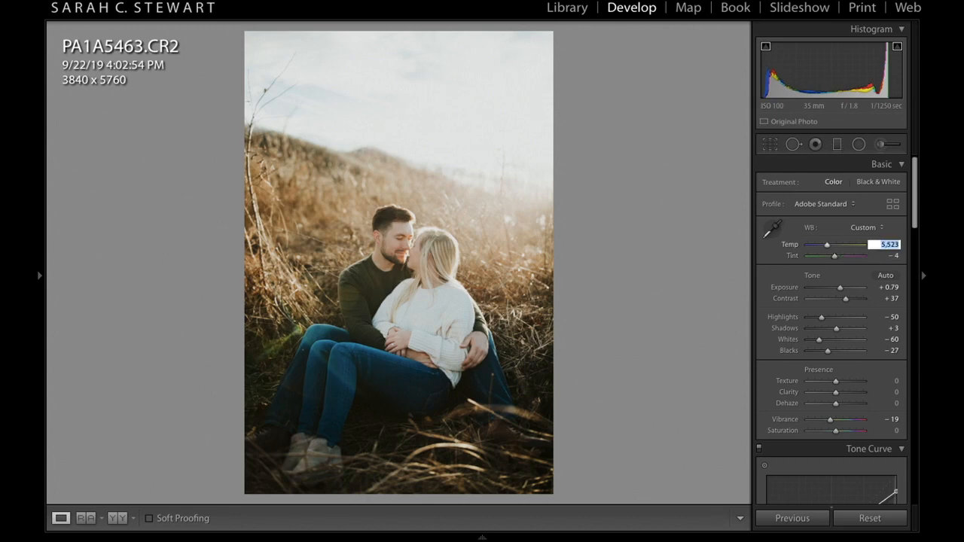
{"action": "key", "text": "Return"}
{"action": "left_click_drag", "start_coordinate": [820, 319], "coordinate": [820, 322]}
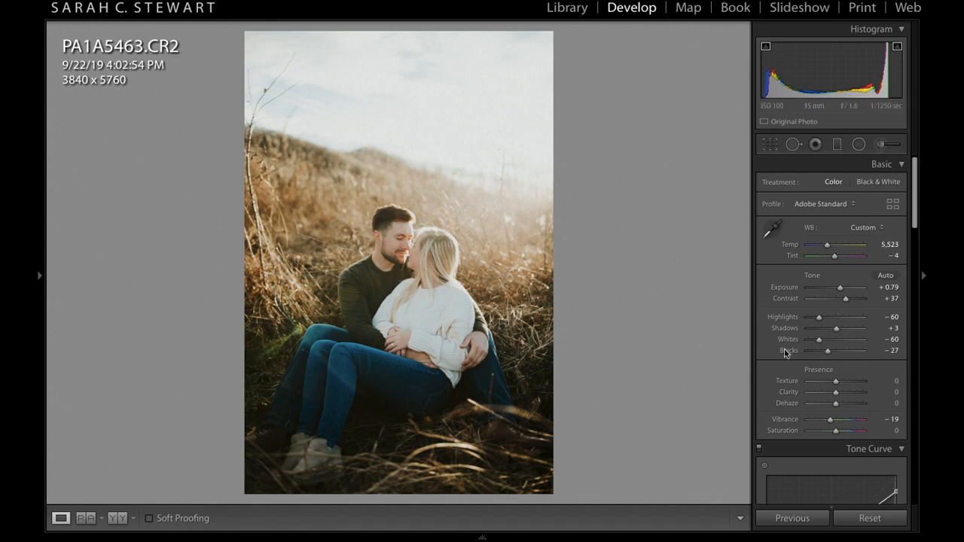
Compare the photo with the original side by side and set the Blue hue to 0 after trying +29.
{"action": "scroll", "coordinate": [799, 315], "scroll_direction": "down", "scroll_amount": 10}
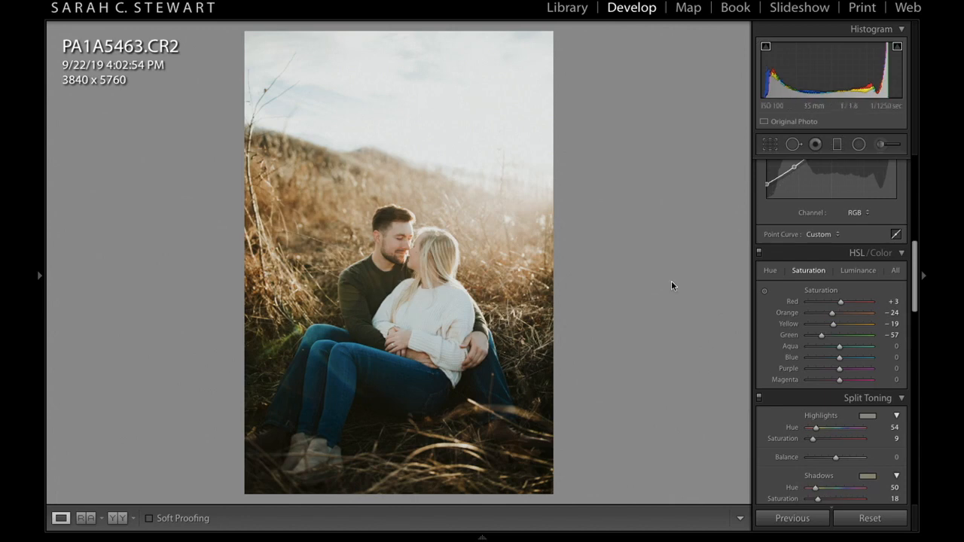
{"action": "left_click_drag", "start_coordinate": [829, 73], "coordinate": [828, 72]}
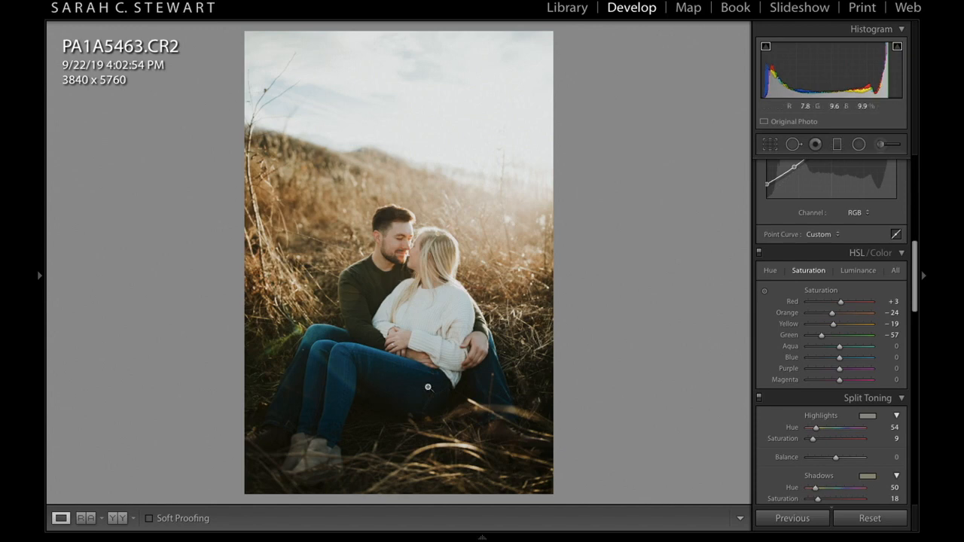
{"action": "left_click", "coordinate": [769, 272]}
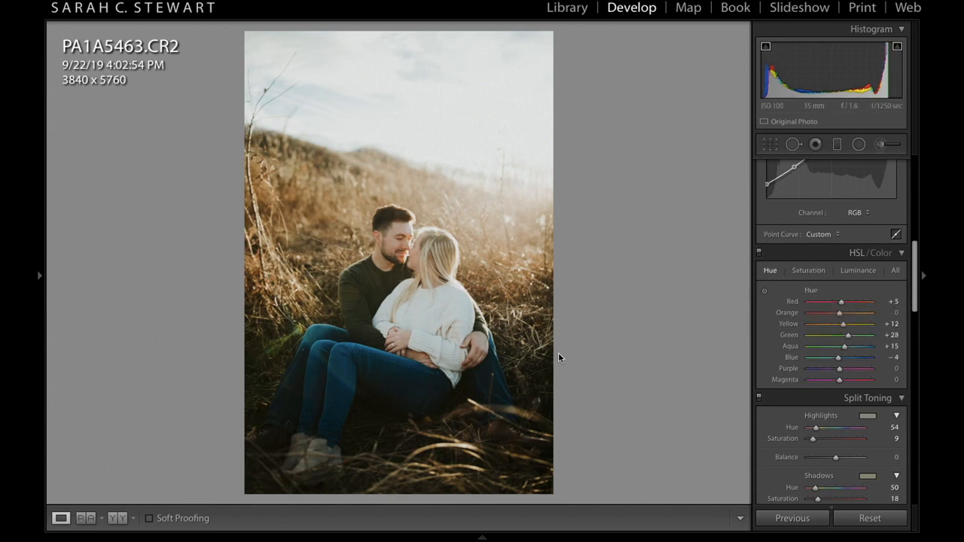
{"action": "left_click", "coordinate": [117, 518]}
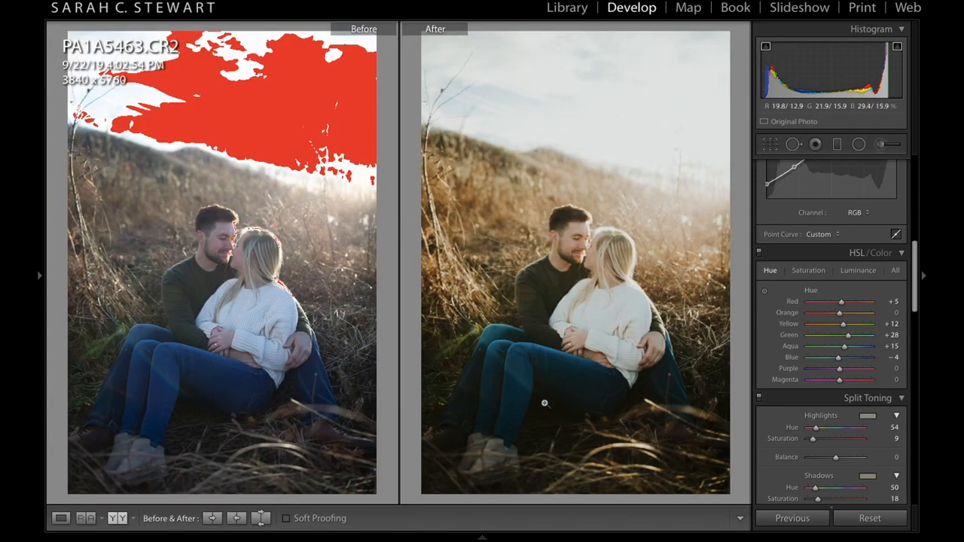
{"action": "mouse_move", "coordinate": [83, 538]}
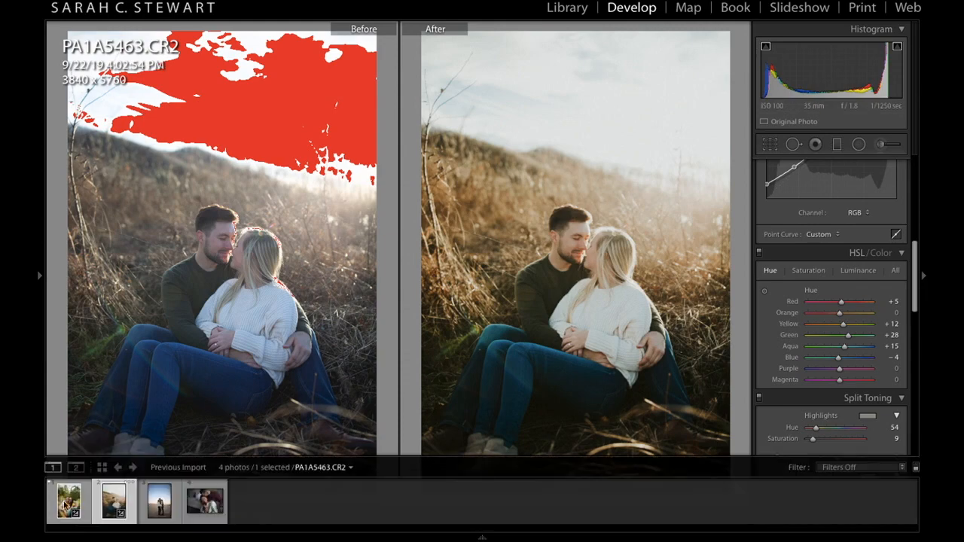
{"action": "left_click", "coordinate": [60, 518]}
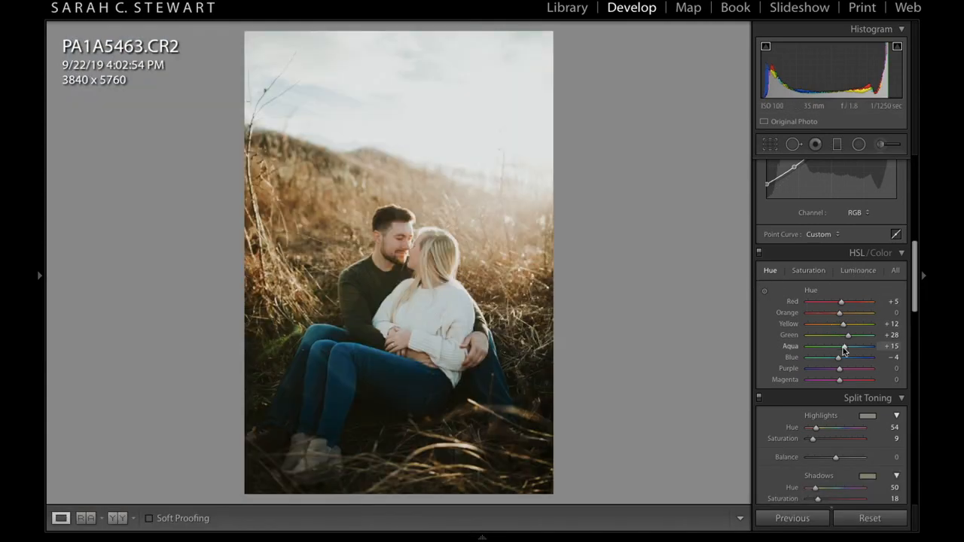
{"action": "left_click_drag", "start_coordinate": [839, 357], "coordinate": [850, 362]}
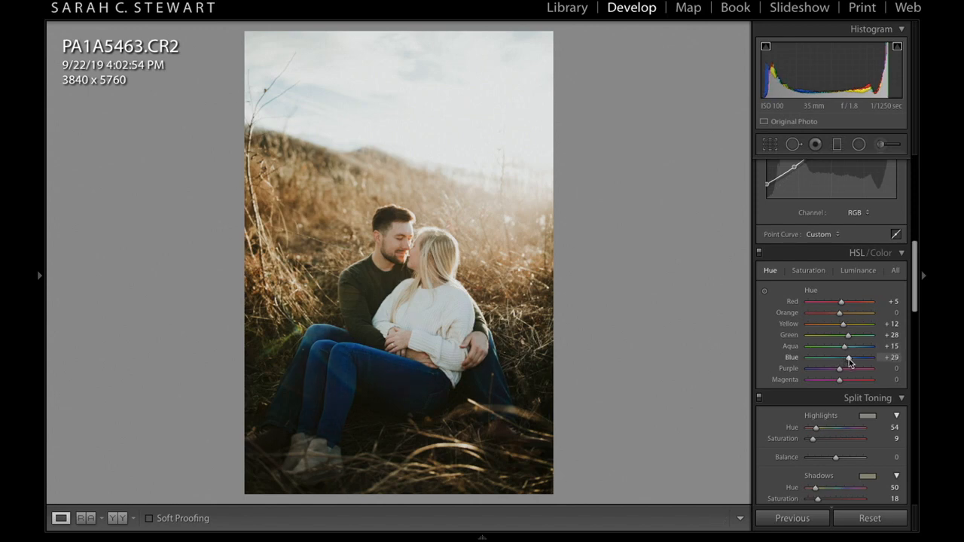
{"action": "mouse_move", "coordinate": [850, 363]}
{"action": "left_mouse_down"}
{"action": "mouse_move", "coordinate": [822, 362]}
{"action": "mouse_move", "coordinate": [842, 363]}
{"action": "left_mouse_up"}
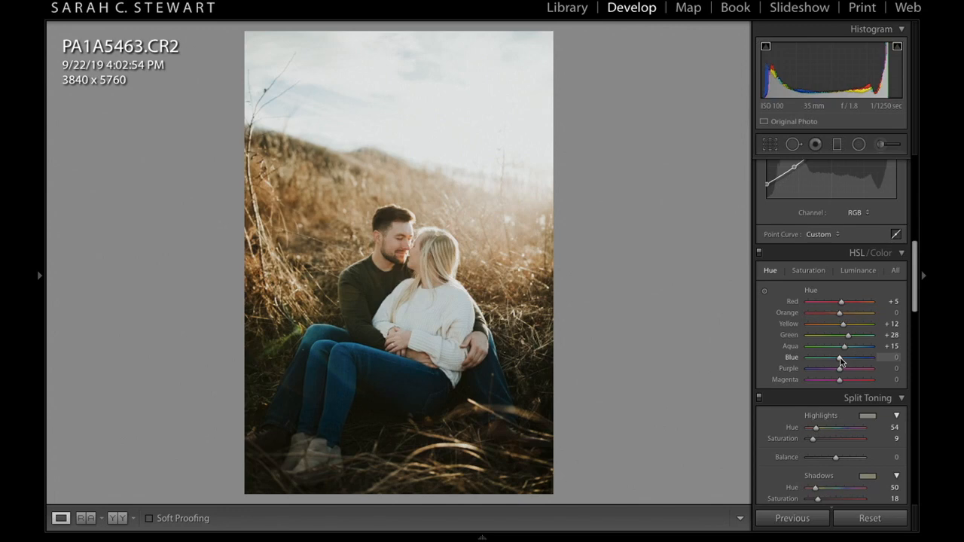
Raise the Blue saturation to +30 and compare the photo with the original side by side.
{"action": "left_click", "coordinate": [809, 276]}
{"action": "left_click_drag", "start_coordinate": [842, 362], "coordinate": [848, 360]}
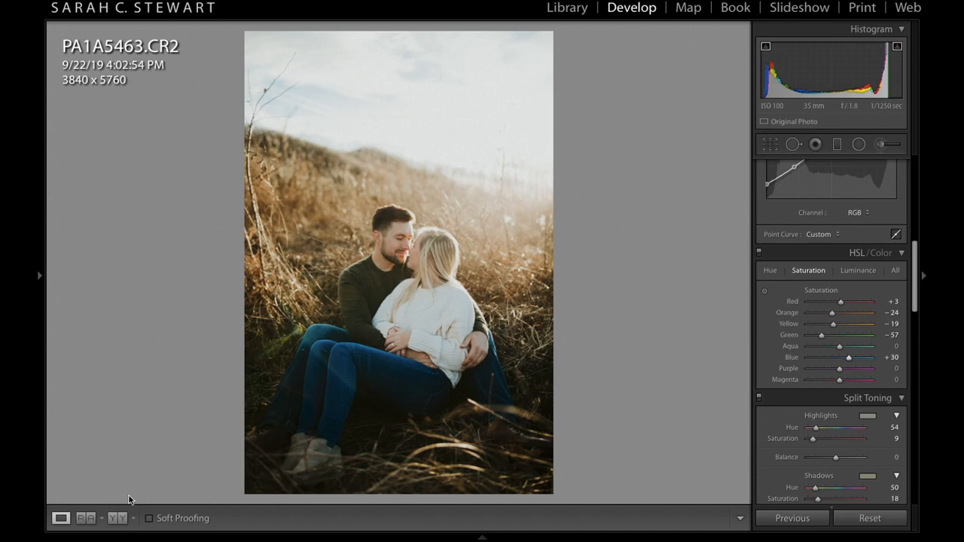
{"action": "left_click", "coordinate": [117, 518]}
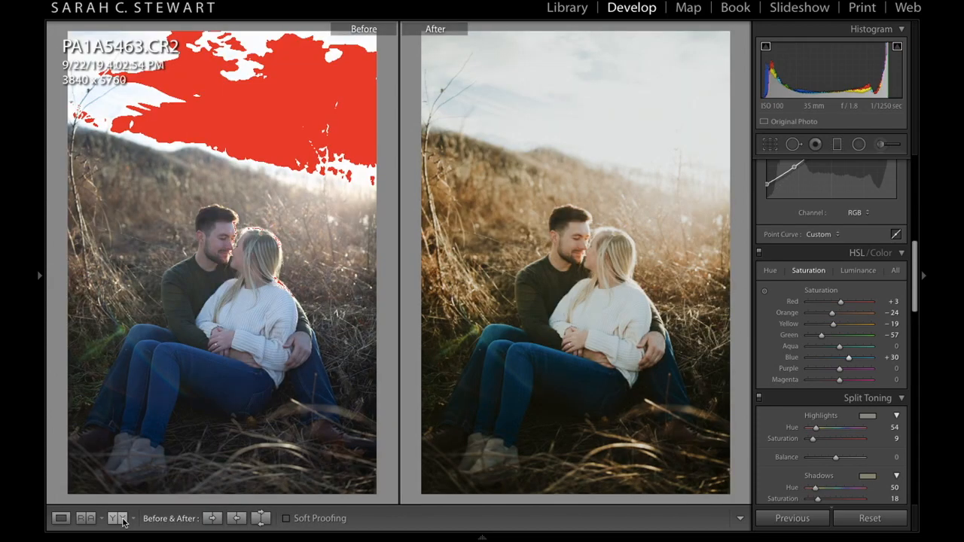
{"action": "mouse_move", "coordinate": [849, 358]}
{"action": "left_mouse_down"}
{"action": "mouse_move", "coordinate": [839, 365]}
{"action": "mouse_move", "coordinate": [846, 360]}
{"action": "left_mouse_up"}
Try a different Blue luminance, and shift the Aqua hue to +77 and the Blue hue to +16.
{"action": "left_click", "coordinate": [857, 270]}
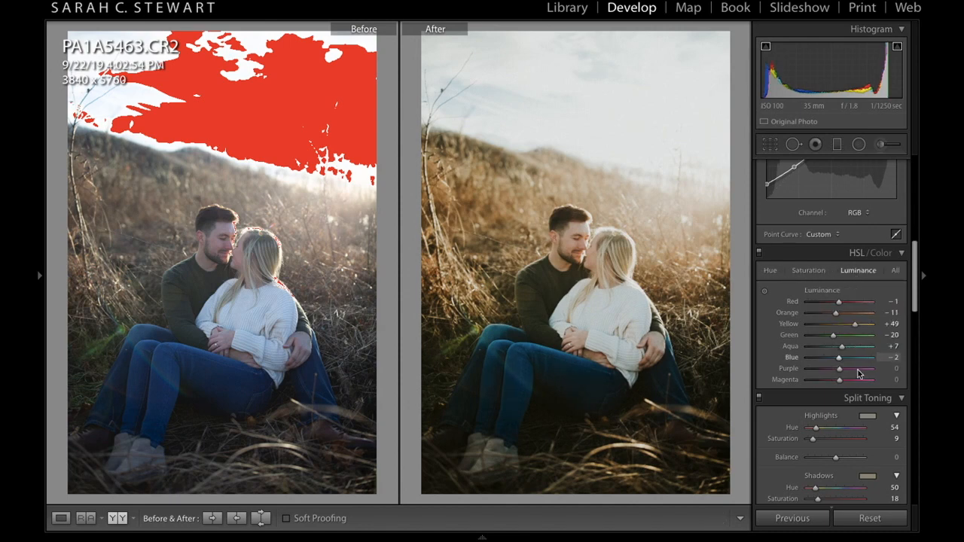
{"action": "mouse_move", "coordinate": [840, 364]}
{"action": "left_mouse_down"}
{"action": "mouse_move", "coordinate": [833, 360]}
{"action": "mouse_move", "coordinate": [870, 350]}
{"action": "mouse_move", "coordinate": [846, 360]}
{"action": "left_mouse_up"}
{"action": "left_click", "coordinate": [770, 271]}
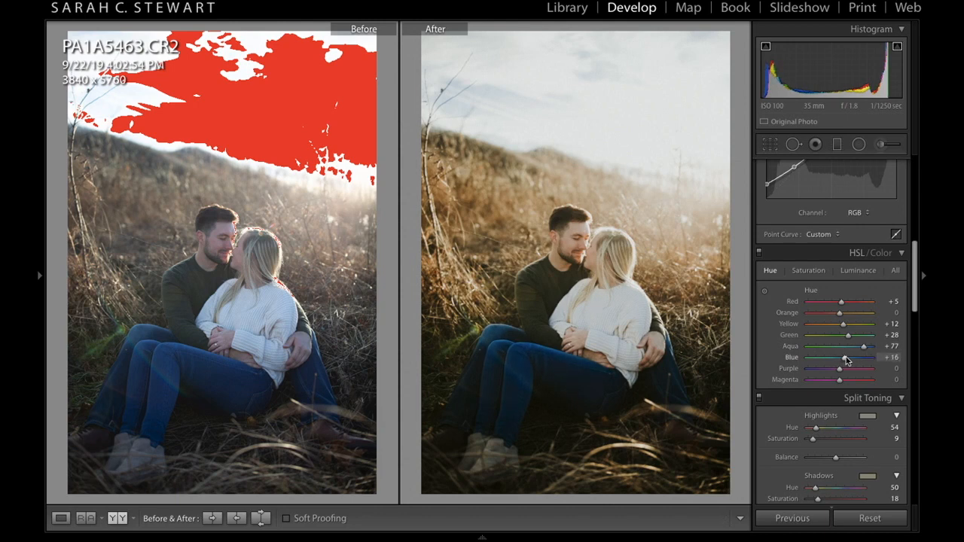
Reduce the Blue saturation to +6 and the Aqua saturation to -16.
{"action": "left_click", "coordinate": [808, 271]}
{"action": "left_click_drag", "start_coordinate": [843, 360], "coordinate": [842, 362]}
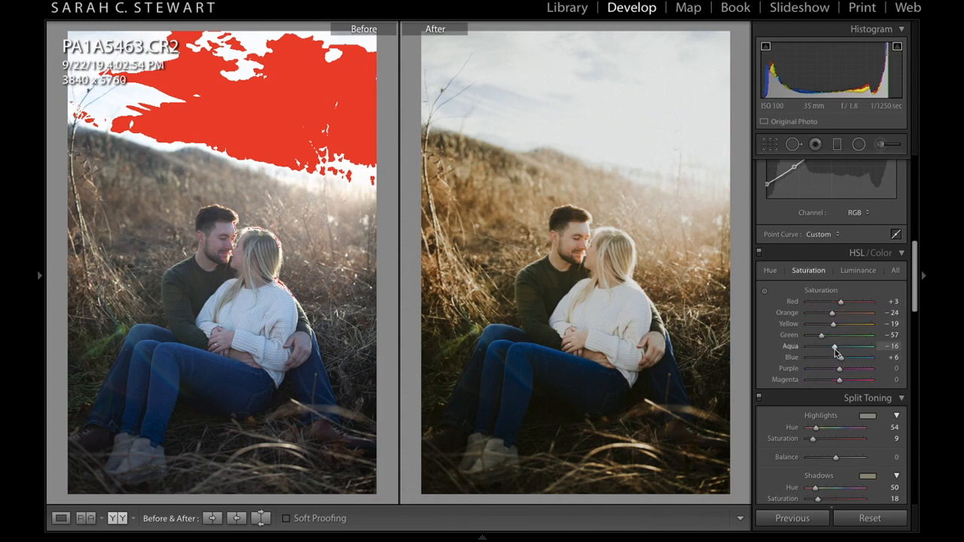
{"action": "left_click_drag", "start_coordinate": [838, 347], "coordinate": [833, 351]}
Set the Aqua hue to +63 and Blue hue to +10, with Blue luminance at -25 and Aqua luminance at +18.
{"action": "left_click", "coordinate": [769, 270]}
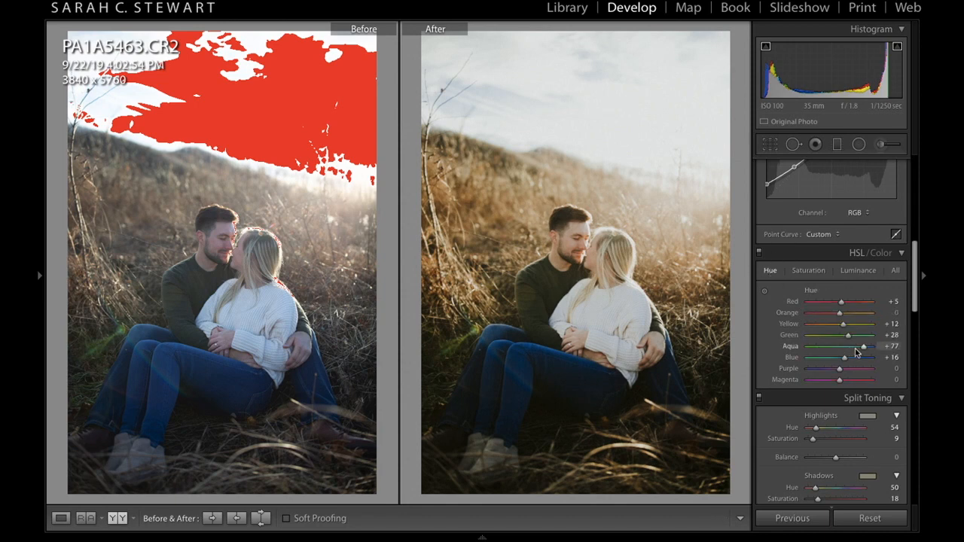
{"action": "left_click_drag", "start_coordinate": [857, 349], "coordinate": [842, 358]}
{"action": "left_click", "coordinate": [855, 270]}
{"action": "left_click_drag", "start_coordinate": [843, 358], "coordinate": [832, 361]}
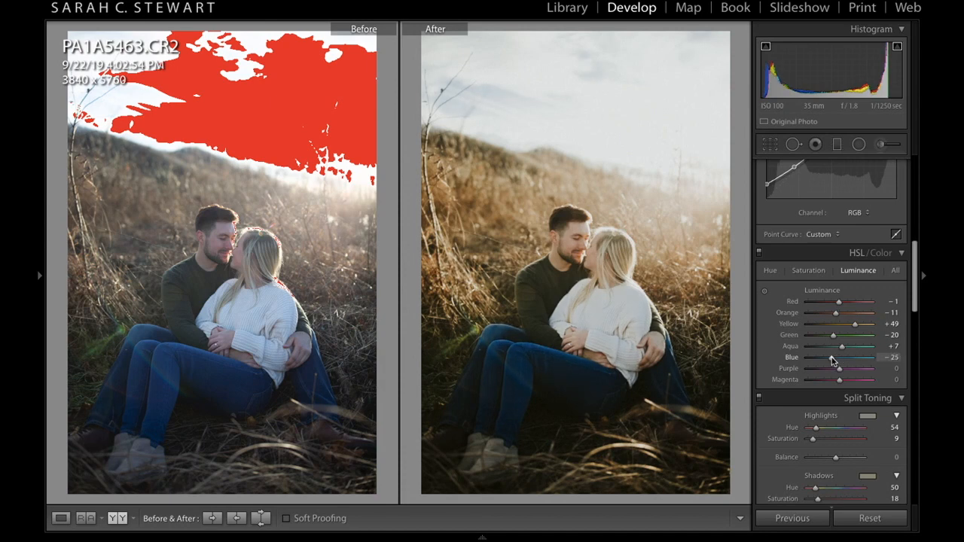
{"action": "left_click_drag", "start_coordinate": [842, 347], "coordinate": [844, 350]}
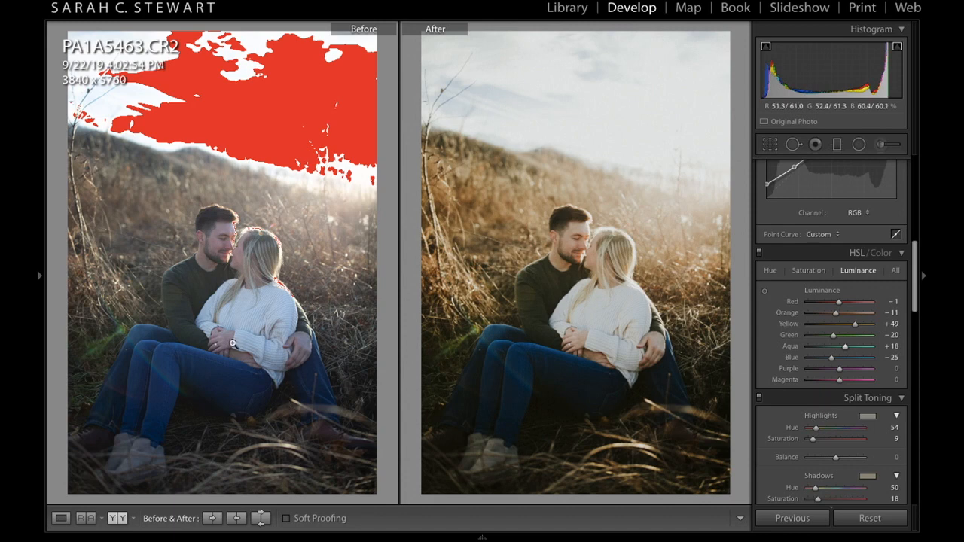
Set the Aqua saturation to -31 and the Blue saturation to +2, and return to the single-photo view.
{"action": "left_click", "coordinate": [809, 270]}
{"action": "left_click_drag", "start_coordinate": [832, 347], "coordinate": [831, 348]}
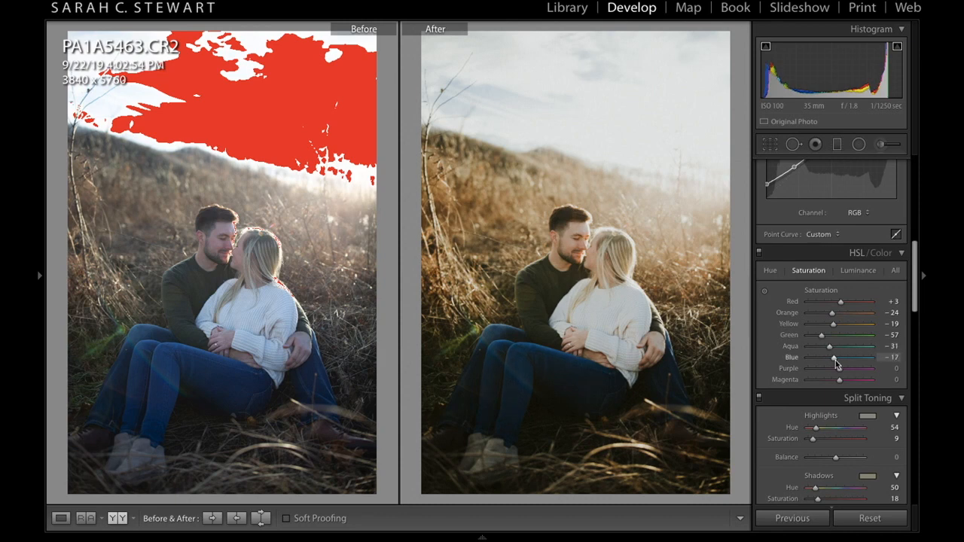
{"action": "left_click_drag", "start_coordinate": [835, 360], "coordinate": [842, 363]}
{"action": "key", "text": "y"}
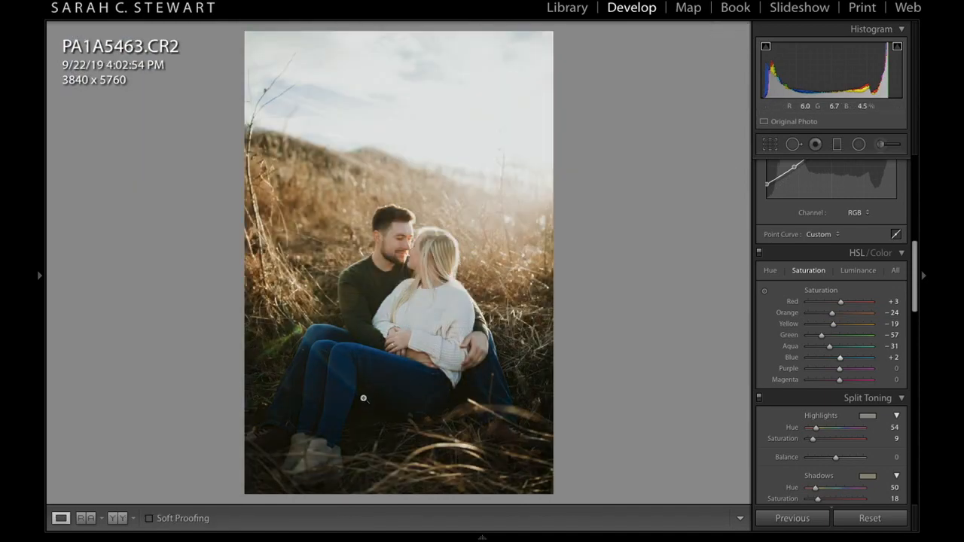
Examine the couple's skin tones up close and set the Tint to -14.
{"action": "left_click", "coordinate": [422, 236]}
{"action": "left_click_drag", "start_coordinate": [547, 340], "coordinate": [452, 270]}
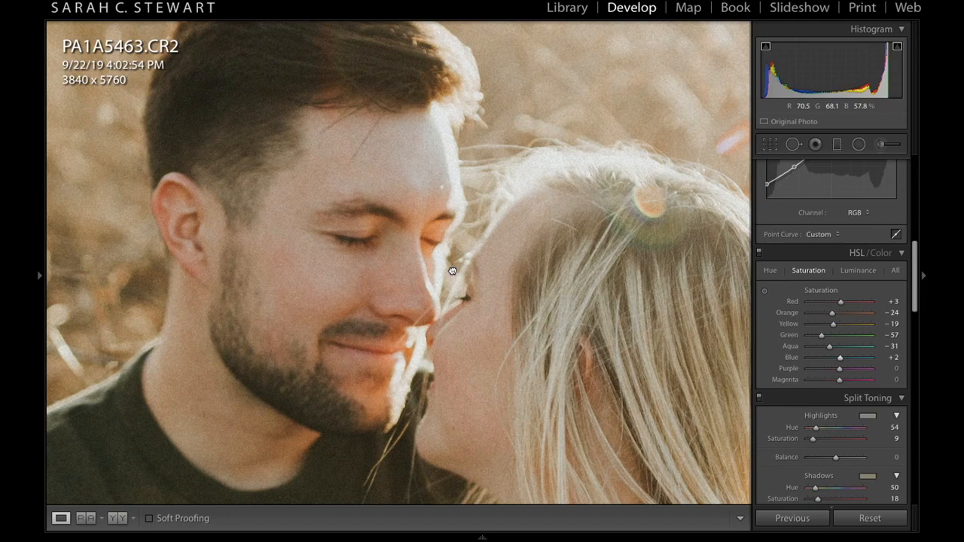
{"action": "left_click", "coordinate": [452, 271]}
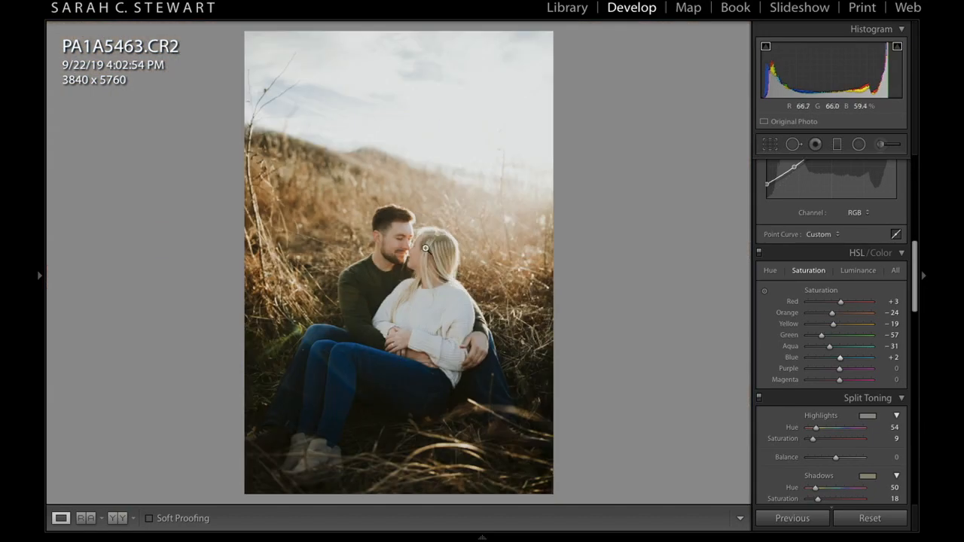
{"action": "left_click", "coordinate": [407, 245]}
{"action": "left_click_drag", "start_coordinate": [457, 314], "coordinate": [495, 333]}
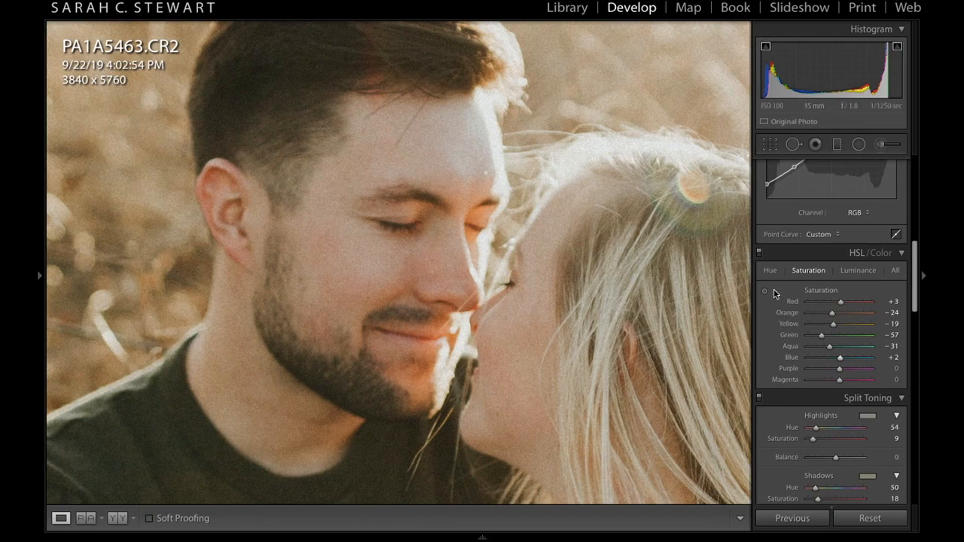
{"action": "left_click", "coordinate": [715, 280]}
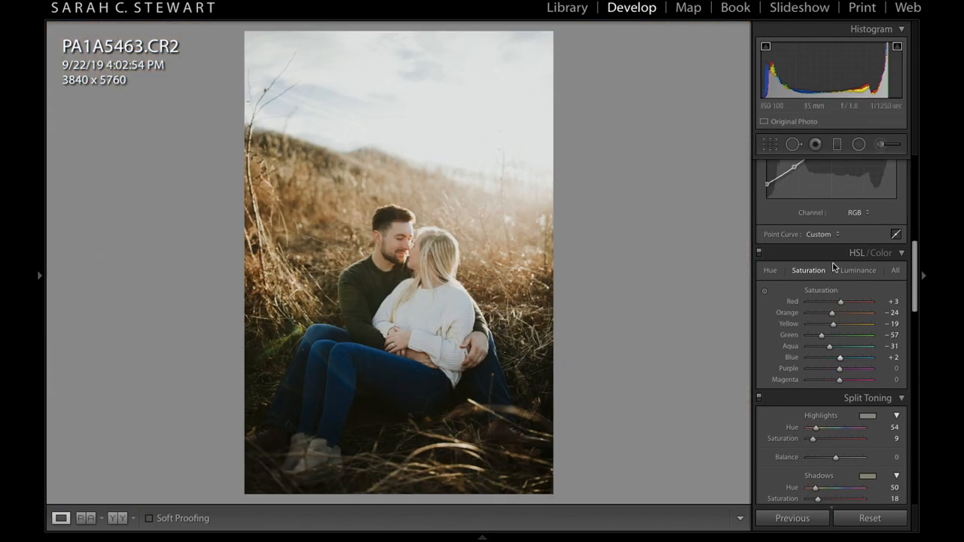
{"action": "scroll", "coordinate": [834, 266], "scroll_direction": "up", "scroll_amount": 10}
{"action": "left_click", "coordinate": [886, 256]}
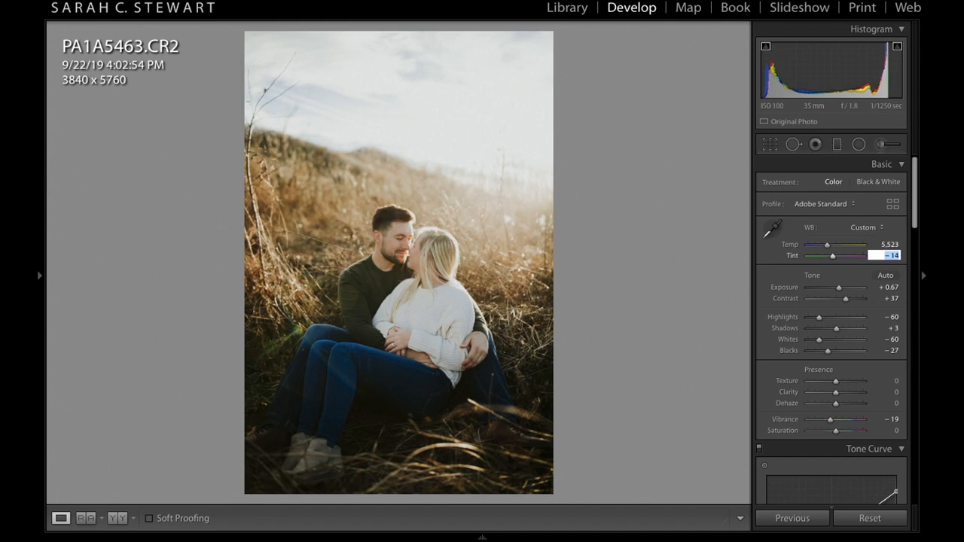
Shift the Orange hue to +12 and the Red hue to +6 with the targeted adjustment on the man's cheek.
{"action": "left_click", "coordinate": [404, 241]}
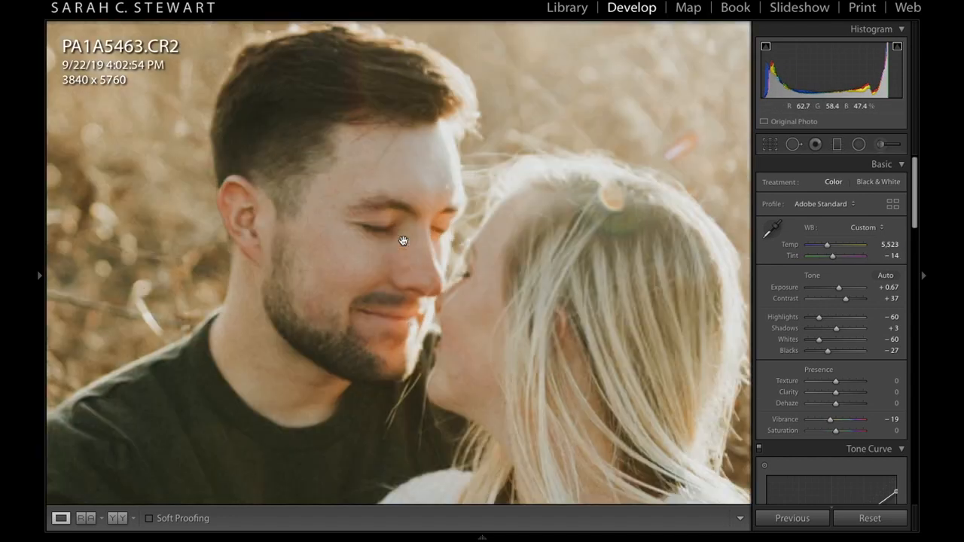
{"action": "scroll", "coordinate": [851, 334], "scroll_direction": "down", "scroll_amount": 10}
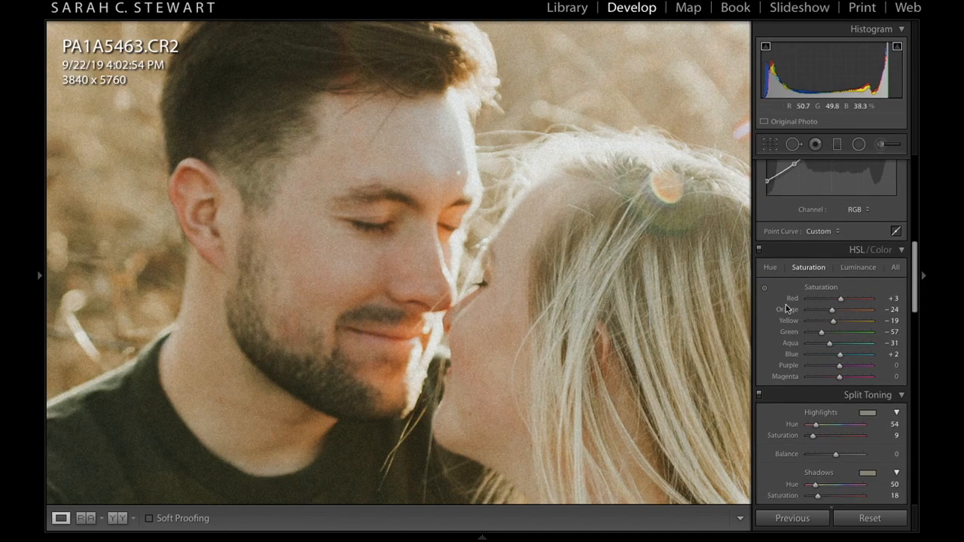
{"action": "left_click", "coordinate": [769, 269]}
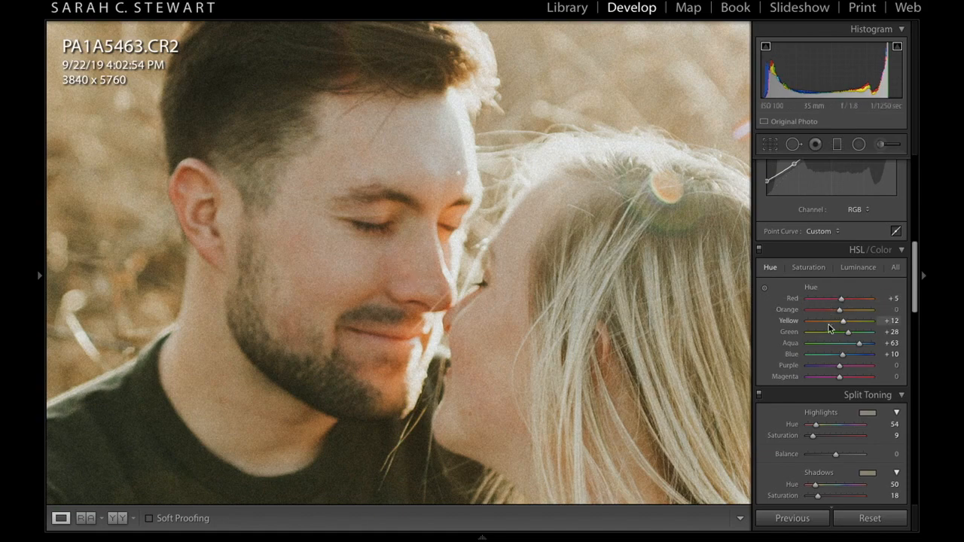
{"action": "left_click", "coordinate": [765, 291]}
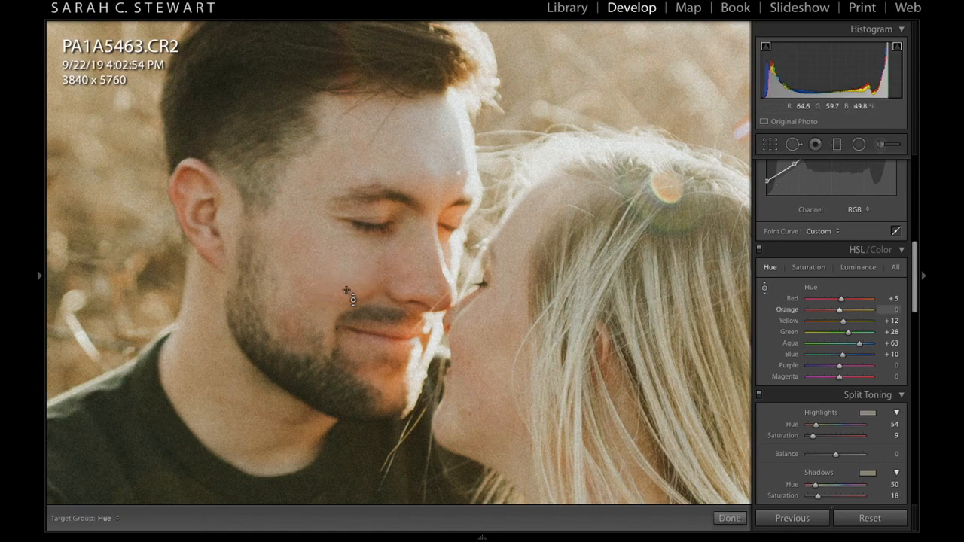
{"action": "mouse_move", "coordinate": [358, 304]}
{"action": "left_mouse_down"}
{"action": "mouse_move", "coordinate": [359, 235]}
{"action": "mouse_move", "coordinate": [355, 296]}
{"action": "left_mouse_up"}
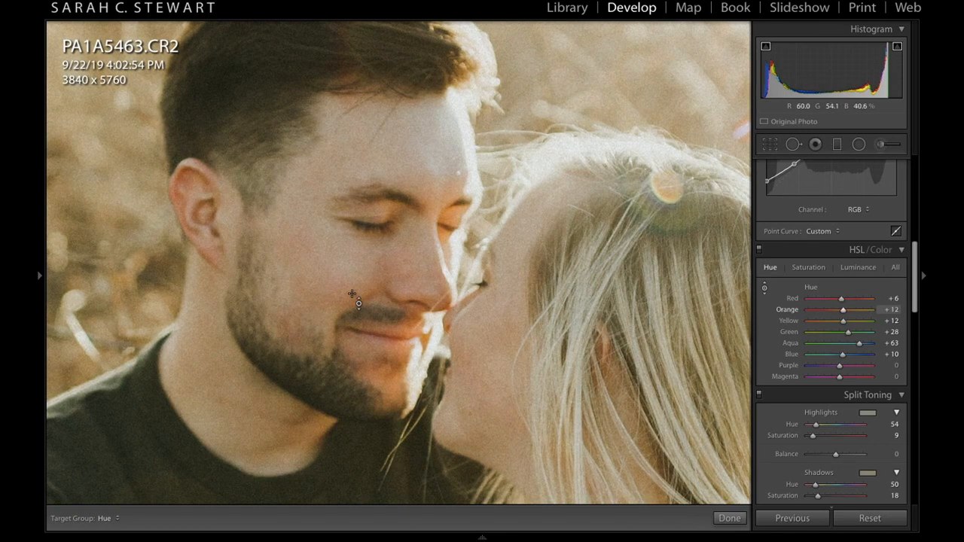
{"action": "key", "text": "Escape"}
{"action": "left_click", "coordinate": [254, 310]}
Try raising the Orange hue to +70 with the targeted adjustment on the photo, and undo it.
{"action": "left_click", "coordinate": [765, 288]}
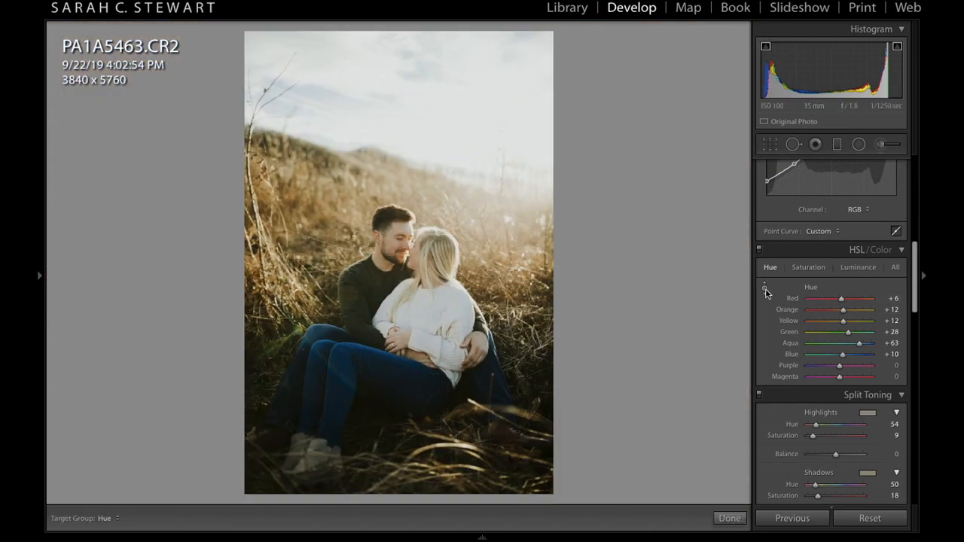
{"action": "left_click_drag", "start_coordinate": [351, 258], "coordinate": [351, 211]}
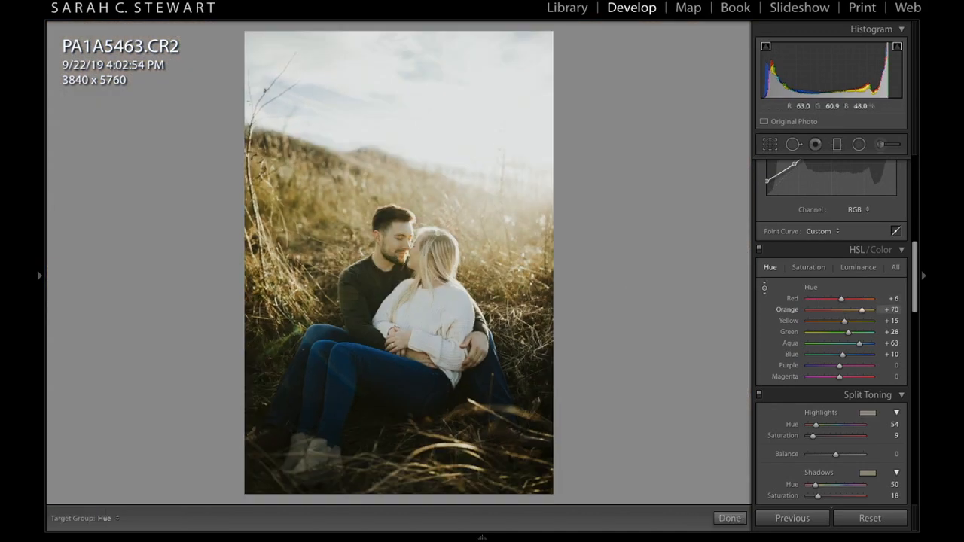
{"action": "key", "text": "ctrl+z"}
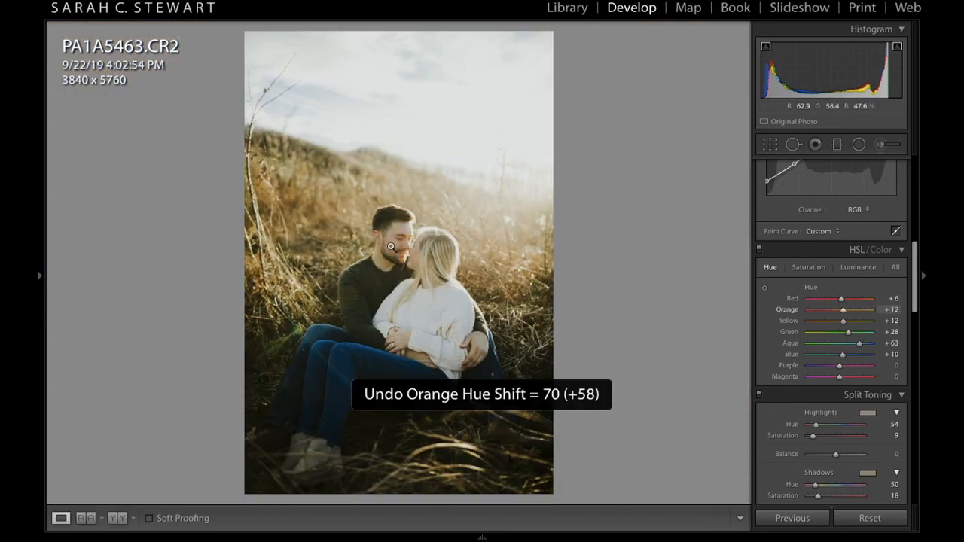
Raise the Red hue to +41, lower the Red saturation to -5, and compare the photo with its original.
{"action": "left_click", "coordinate": [471, 251]}
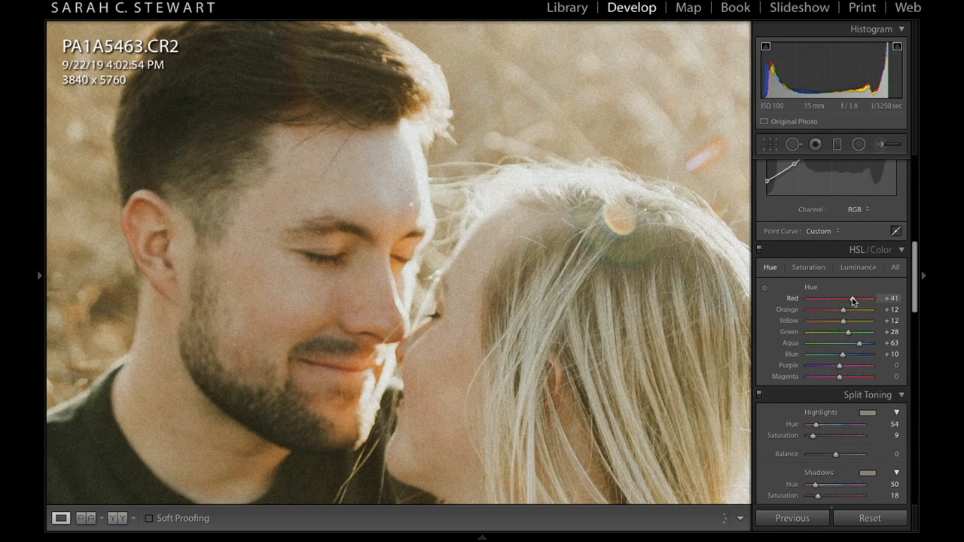
{"action": "left_click", "coordinate": [821, 269]}
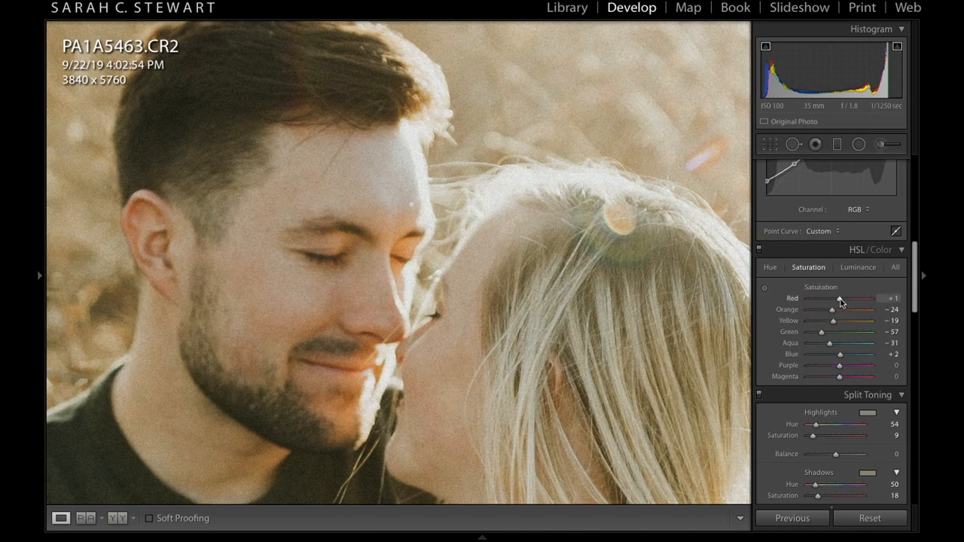
{"action": "left_click", "coordinate": [367, 272]}
{"action": "key", "text": "backslash"}
{"action": "key", "text": "backslash"}
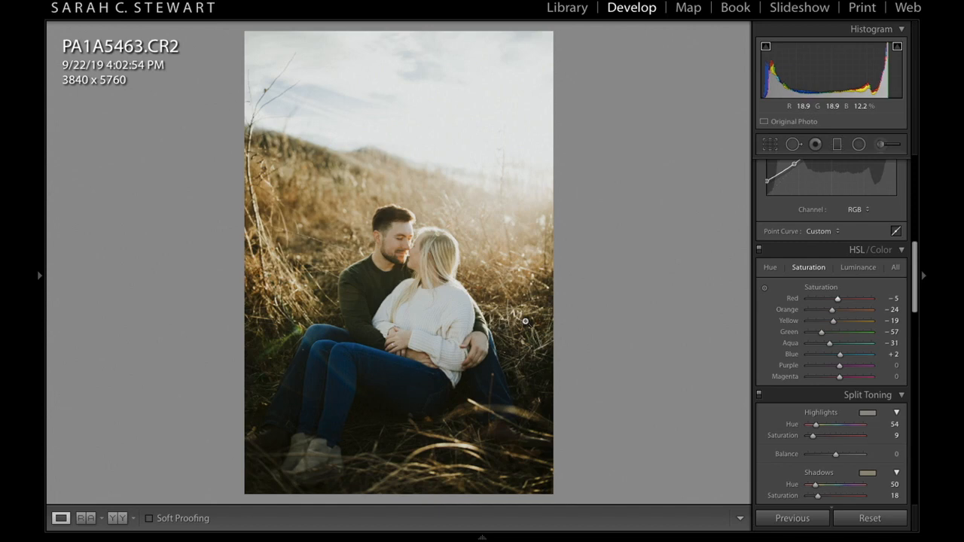
Paint Burn (Darken) at -0.30 Exposure and brush size 16 over the woman's bright face and hairline and the man's neck, with edit pins hidden.
{"action": "left_click", "coordinate": [413, 230]}
{"action": "left_click", "coordinate": [896, 148]}
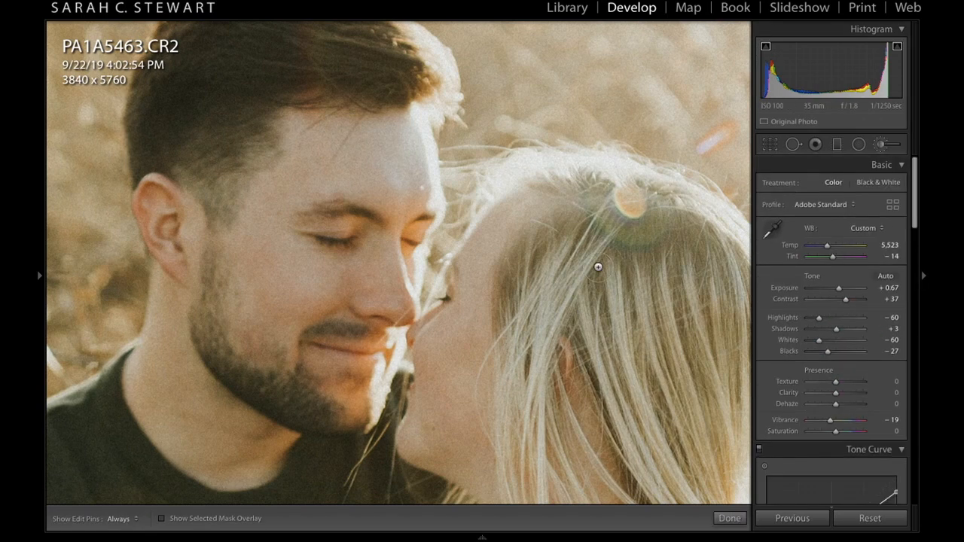
{"action": "scroll", "coordinate": [488, 276], "scroll_direction": "up", "scroll_amount": 2}
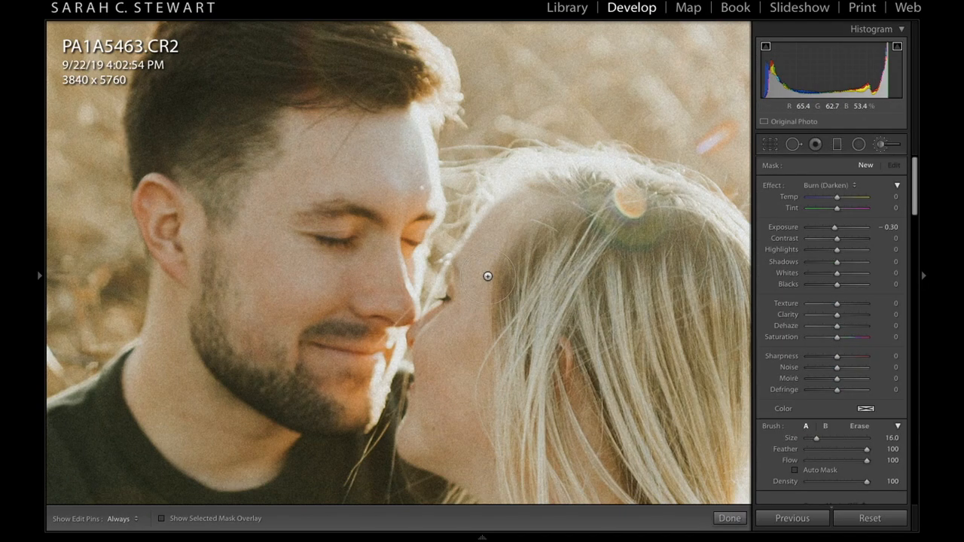
{"action": "key", "text": "h"}
{"action": "mouse_move", "coordinate": [491, 352]}
{"action": "left_mouse_down"}
{"action": "mouse_move", "coordinate": [552, 252]}
{"action": "mouse_move", "coordinate": [625, 258]}
{"action": "mouse_move", "coordinate": [678, 240]}
{"action": "mouse_move", "coordinate": [547, 178]}
{"action": "mouse_move", "coordinate": [542, 186]}
{"action": "left_mouse_up"}
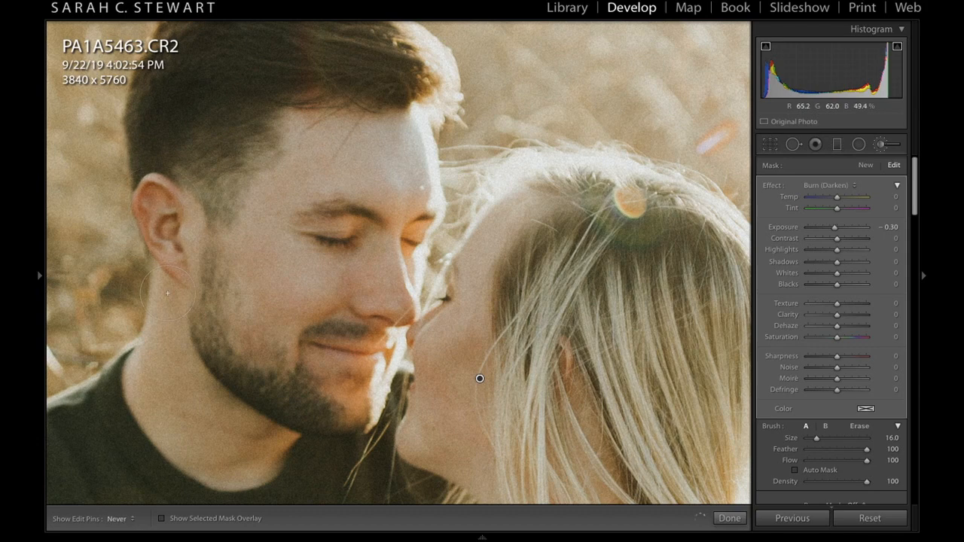
{"action": "left_click_drag", "start_coordinate": [179, 337], "coordinate": [280, 420]}
{"action": "key", "text": "h"}
{"action": "key", "text": "h"}
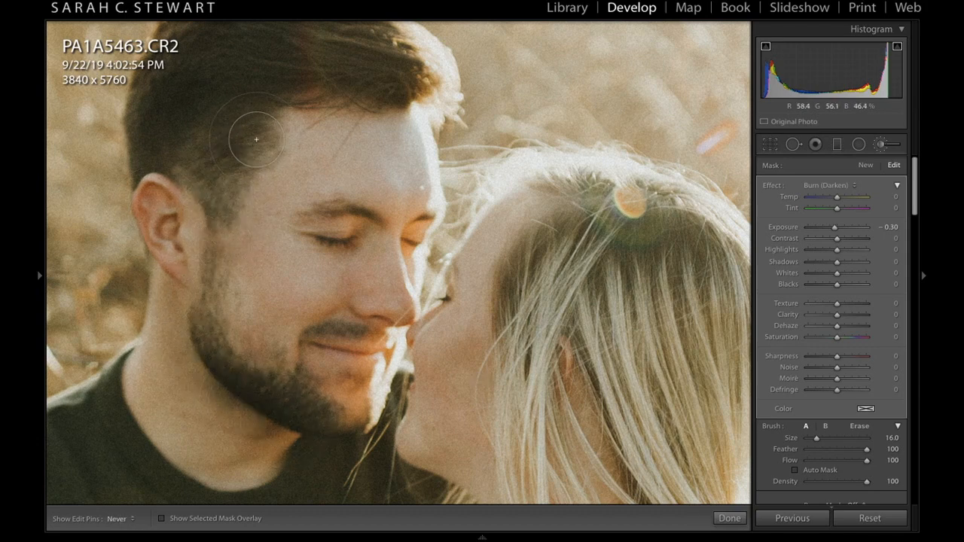
{"action": "key", "text": "h"}
{"action": "key", "text": "h"}
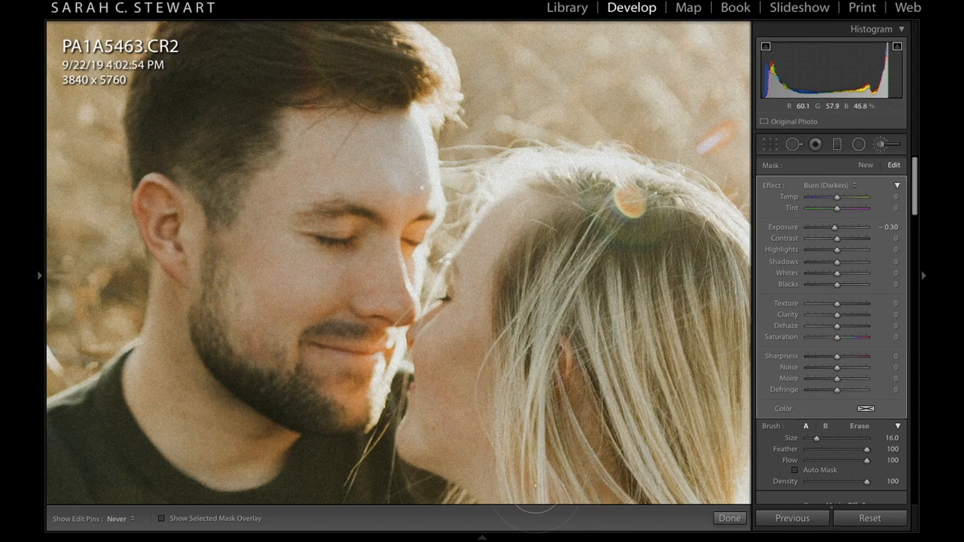
{"action": "key", "text": "k"}
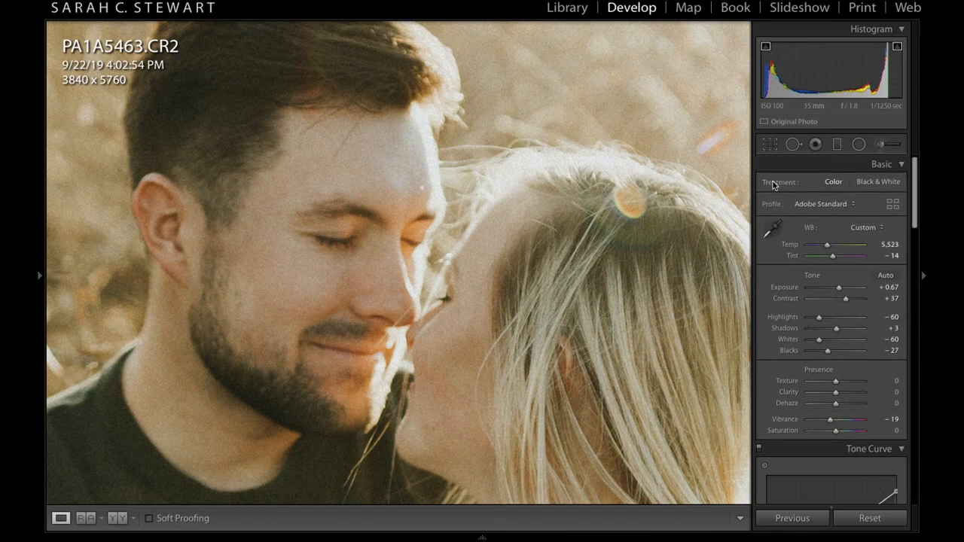
Raise the Exposure to +0.71 and check the whole photo against its unedited version.
{"action": "left_click", "coordinate": [654, 172]}
{"action": "key", "text": "backslash"}
{"action": "key", "text": "backslash"}
{"action": "left_click_drag", "start_coordinate": [824, 71], "coordinate": [827, 70]}
{"action": "key", "text": "backslash"}
{"action": "key", "text": "backslash"}
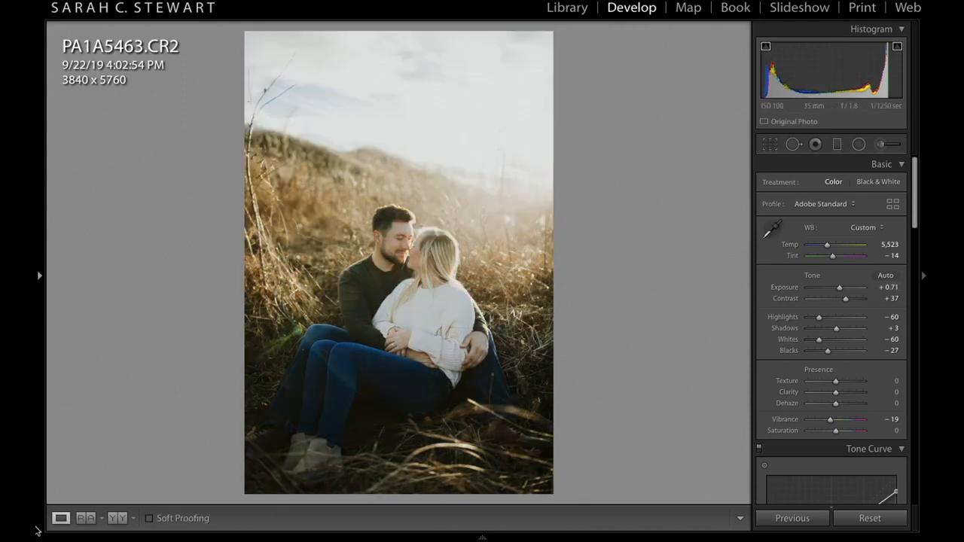
Review the finished edit side by side with the original and open the next photo, PA1A9920.CR2.
{"action": "left_click", "coordinate": [118, 514]}
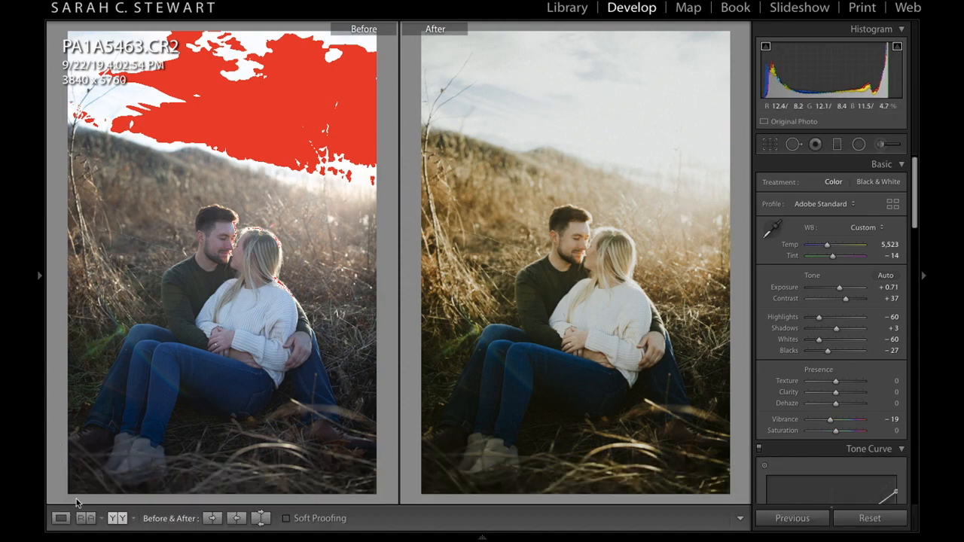
{"action": "left_click", "coordinate": [61, 518]}
{"action": "key", "text": "Right"}
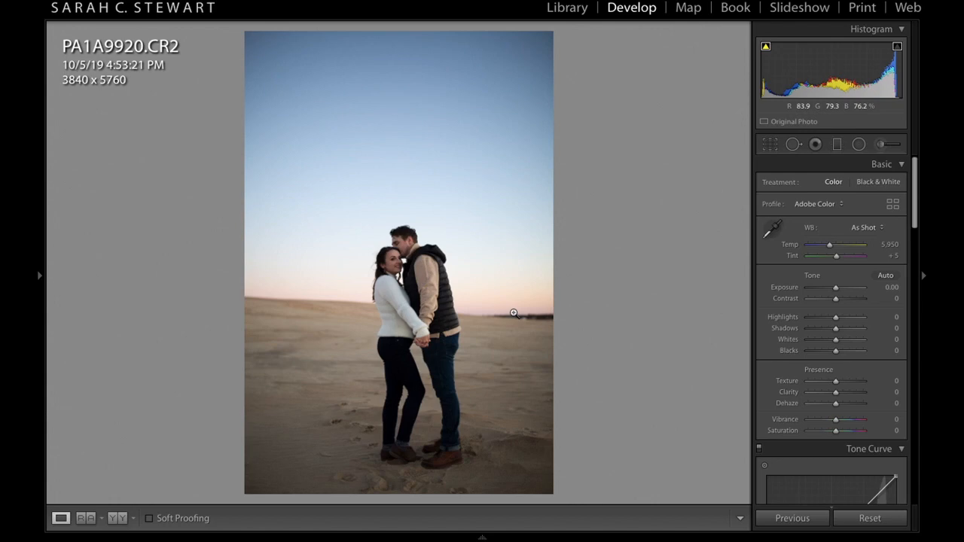
Inspect the couple's faces up close and apply the LA preset from Anni Graham Presets - Lightroom.
{"action": "left_click", "coordinate": [396, 260]}
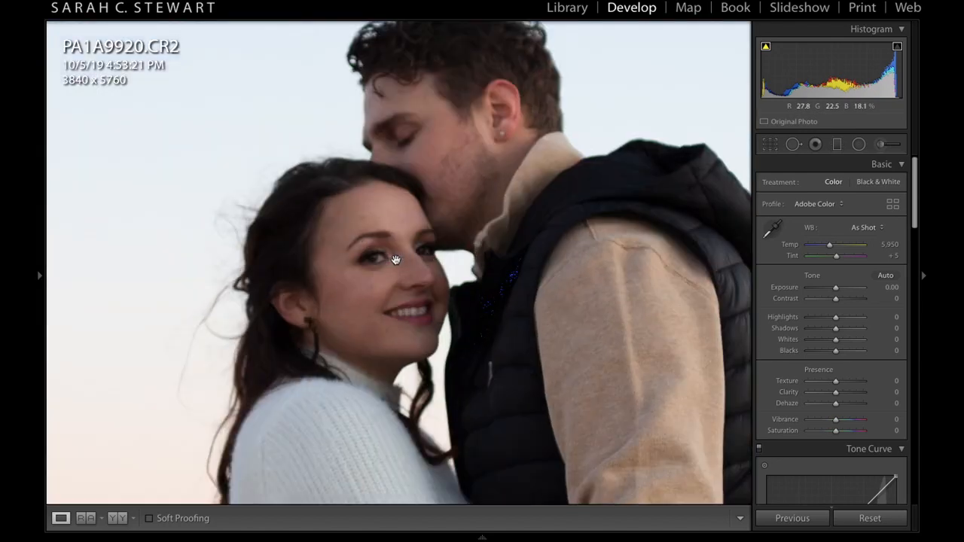
{"action": "left_click_drag", "start_coordinate": [475, 276], "coordinate": [356, 330]}
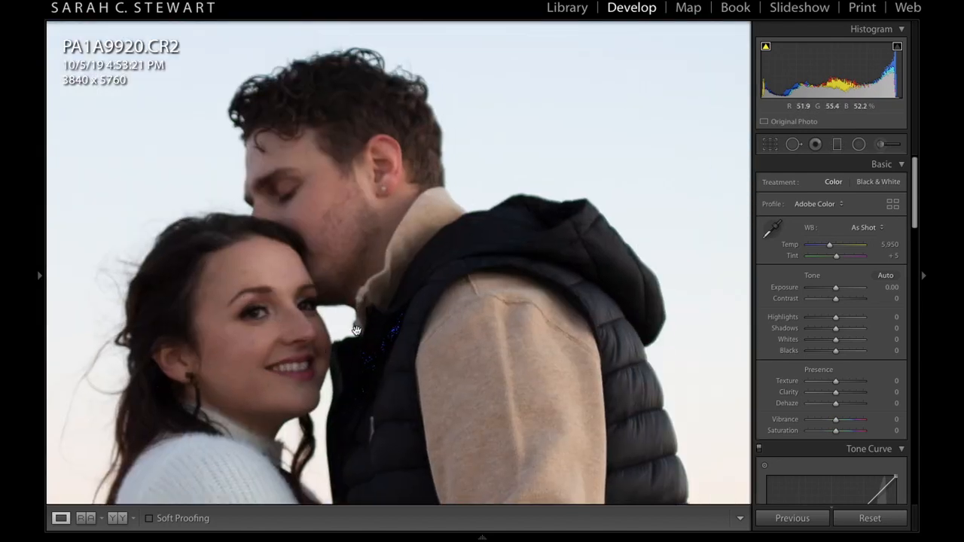
{"action": "left_click", "coordinate": [356, 329]}
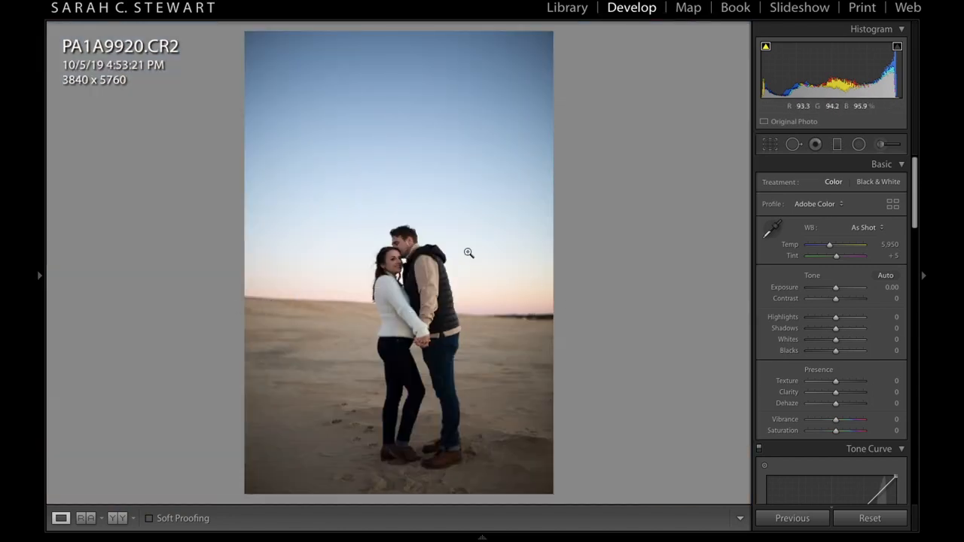
{"action": "left_click", "coordinate": [37, 307]}
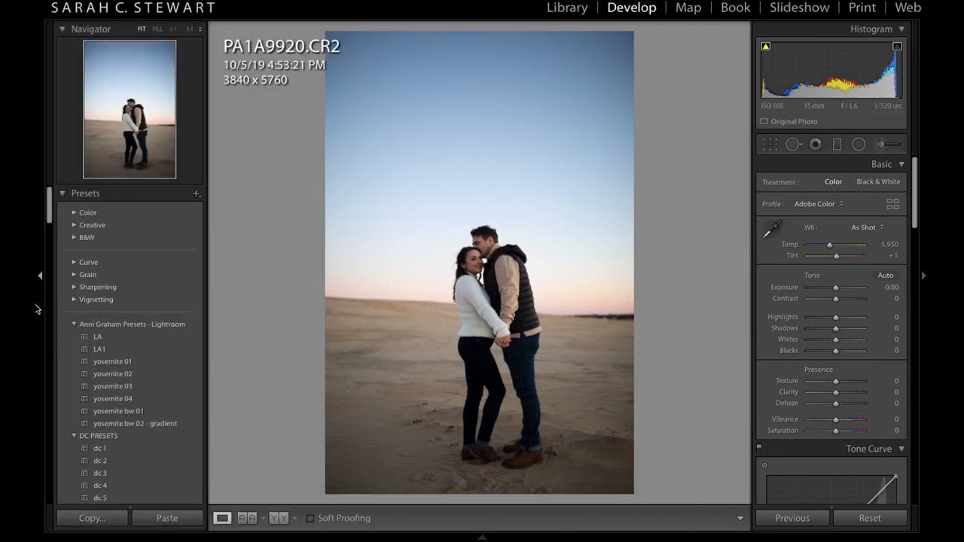
{"action": "left_click", "coordinate": [122, 340]}
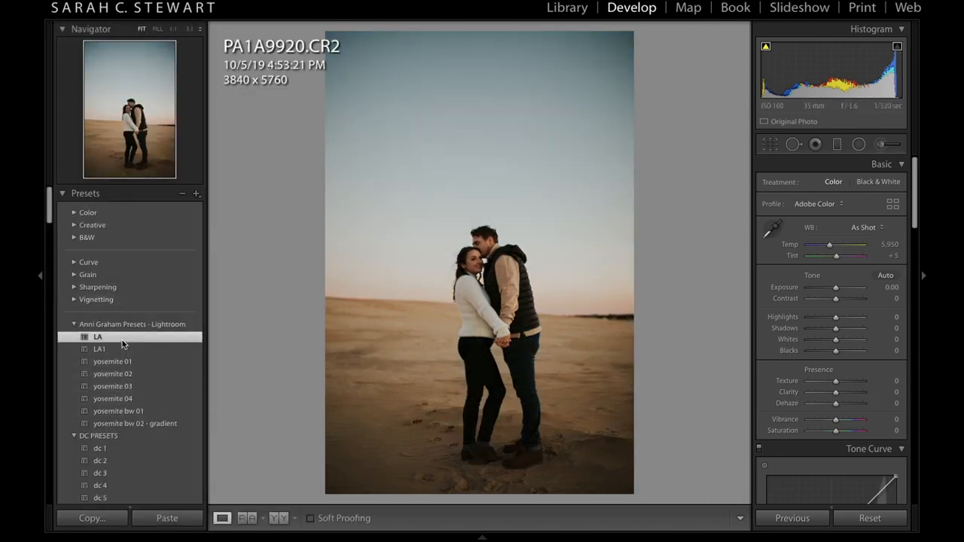
{"action": "left_click", "coordinate": [37, 319]}
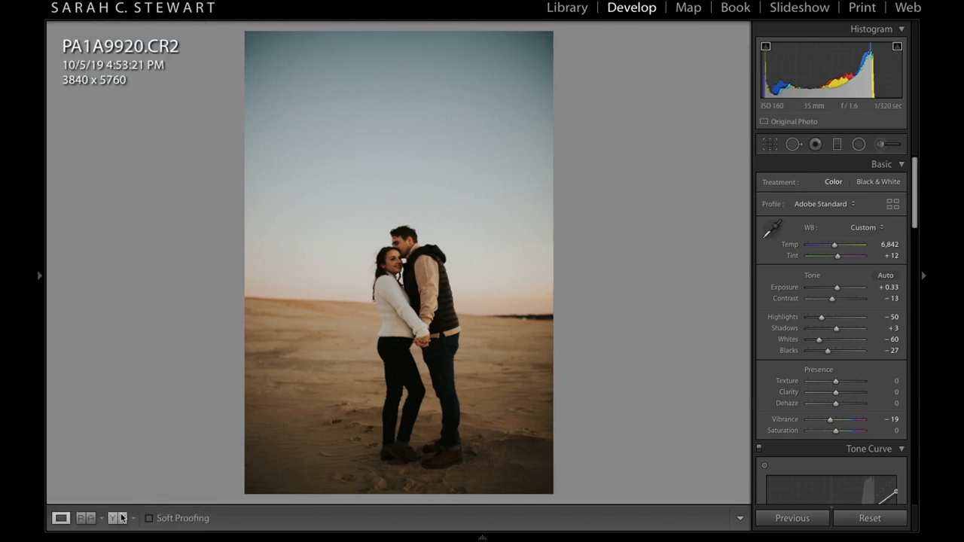
Compare the preset result side by side with the original, both up close on the faces and as a whole.
{"action": "left_click", "coordinate": [117, 518]}
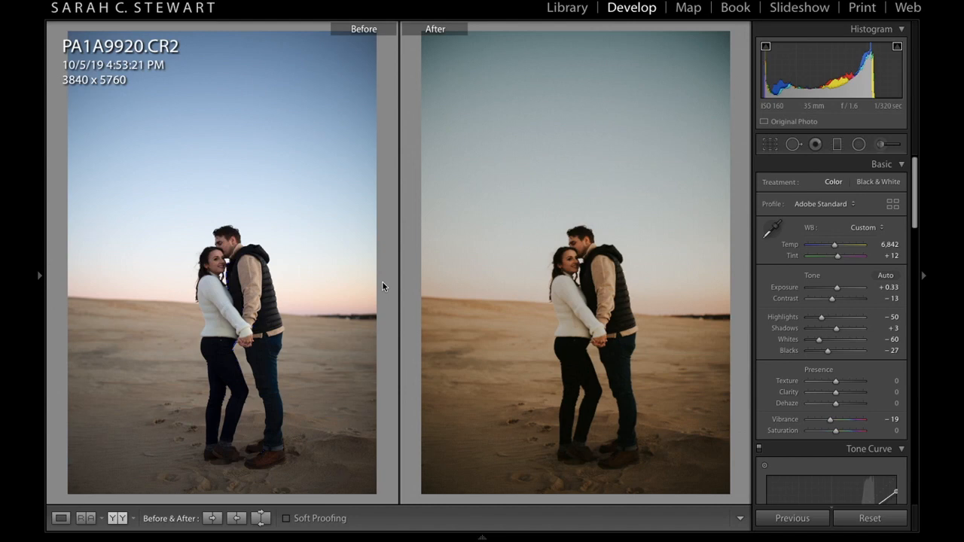
{"action": "left_click", "coordinate": [548, 240]}
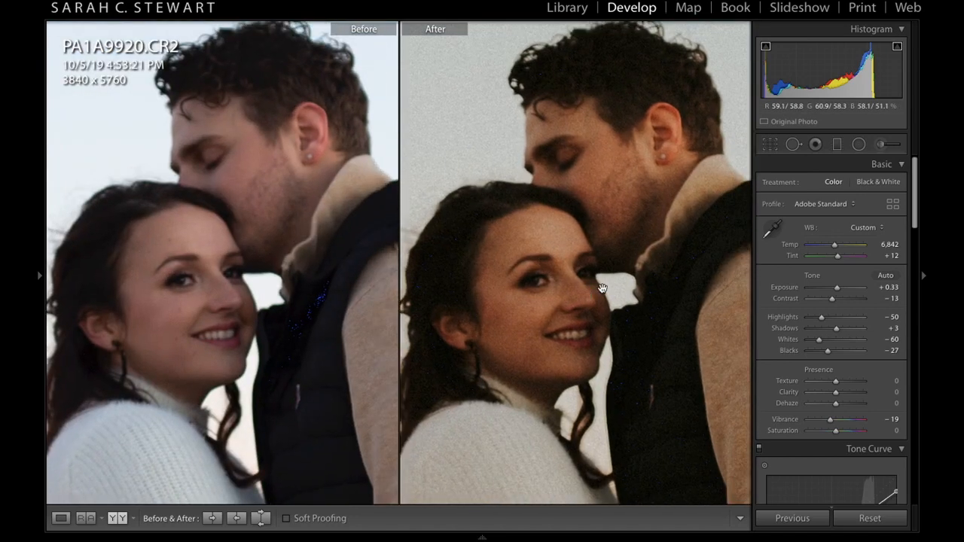
{"action": "left_click", "coordinate": [603, 289]}
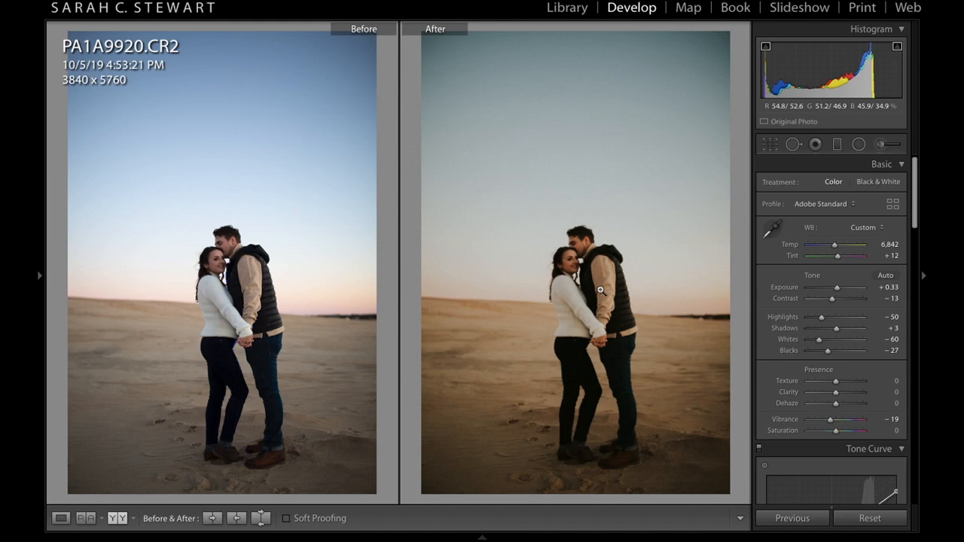
{"action": "left_click", "coordinate": [61, 519]}
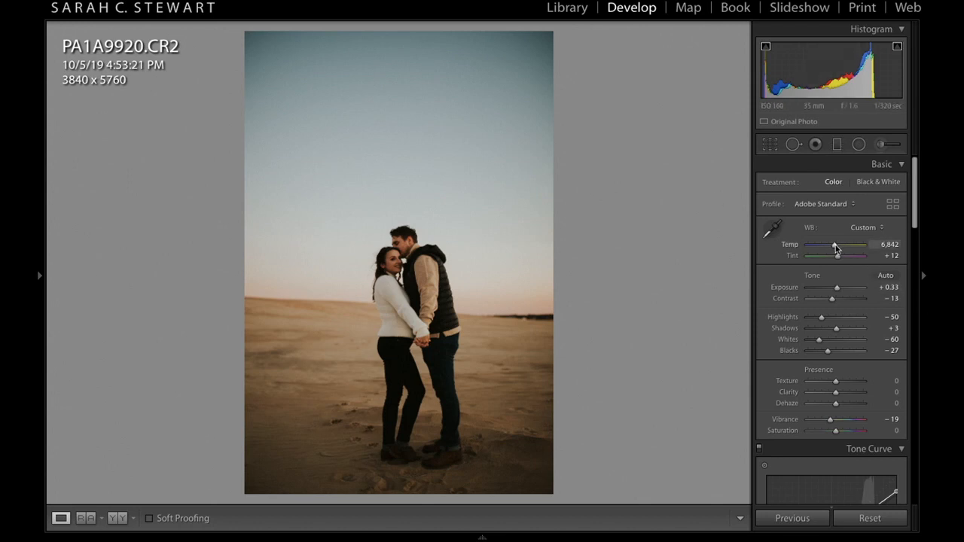
Raise the Exposure to +0.79, cool the white balance to Temp 5,799 and Tint +1, and compare with the original.
{"action": "left_click_drag", "start_coordinate": [826, 73], "coordinate": [836, 73]}
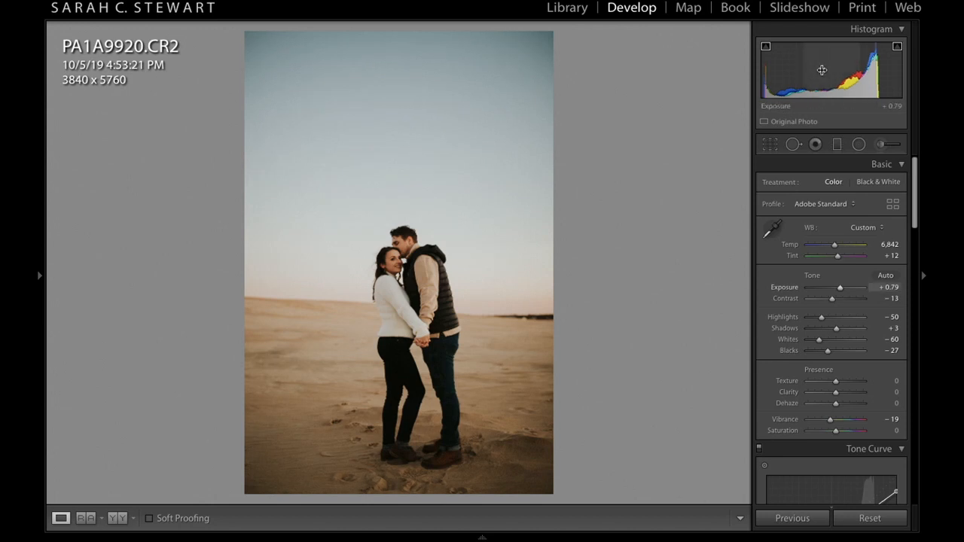
{"action": "left_click_drag", "start_coordinate": [835, 249], "coordinate": [836, 259]}
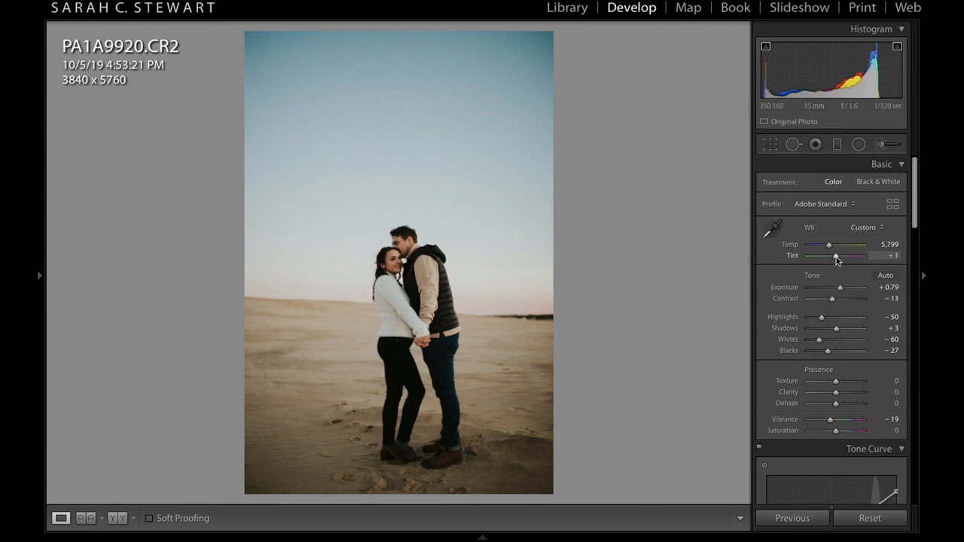
{"action": "left_click", "coordinate": [117, 518]}
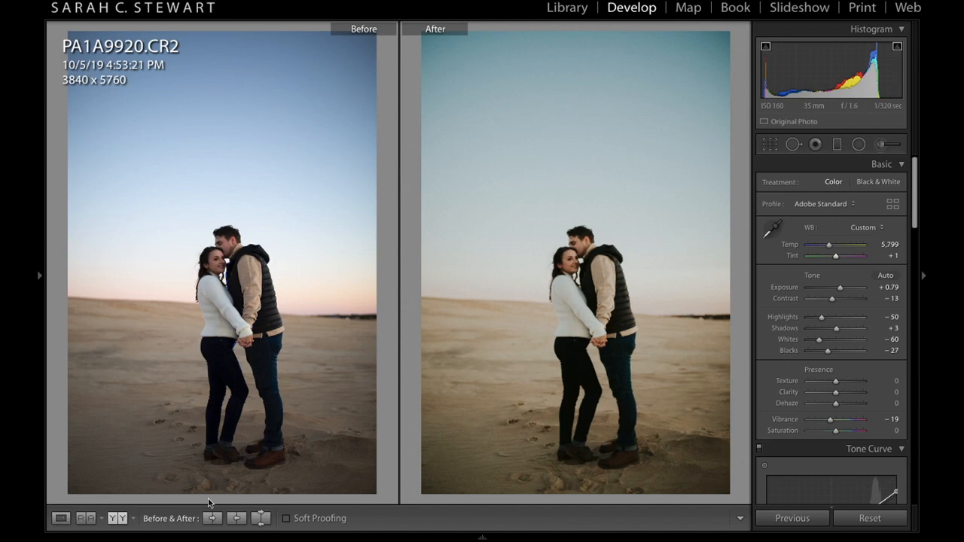
{"action": "left_click", "coordinate": [60, 520]}
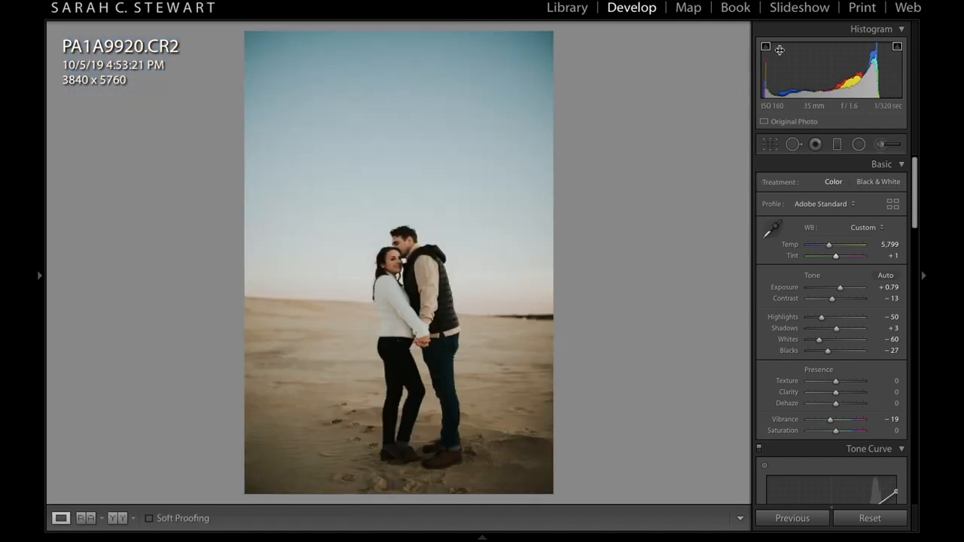
Set the Exposure to +0.87, the Shadows to +20 and the Contrast to -19.
{"action": "left_click_drag", "start_coordinate": [835, 73], "coordinate": [837, 73]}
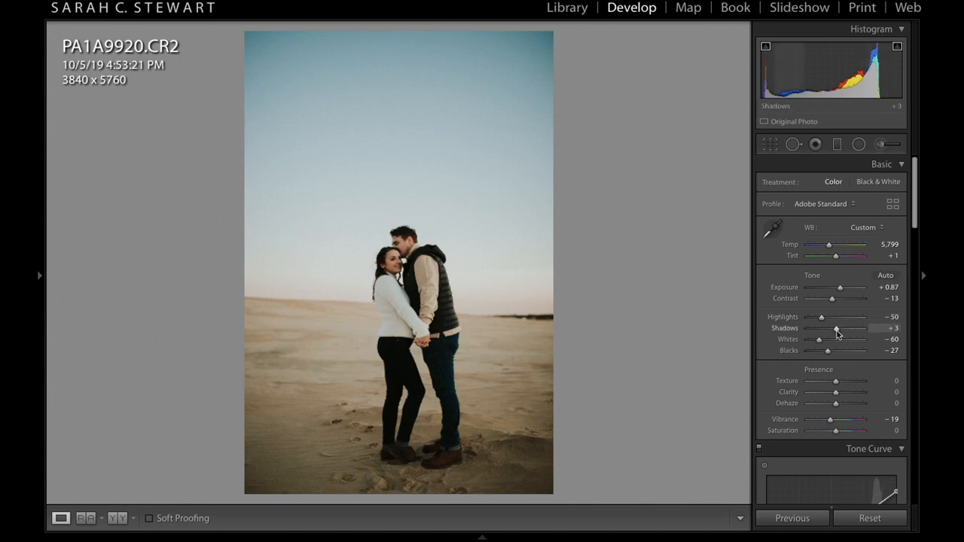
{"action": "left_click_drag", "start_coordinate": [839, 331], "coordinate": [841, 334]}
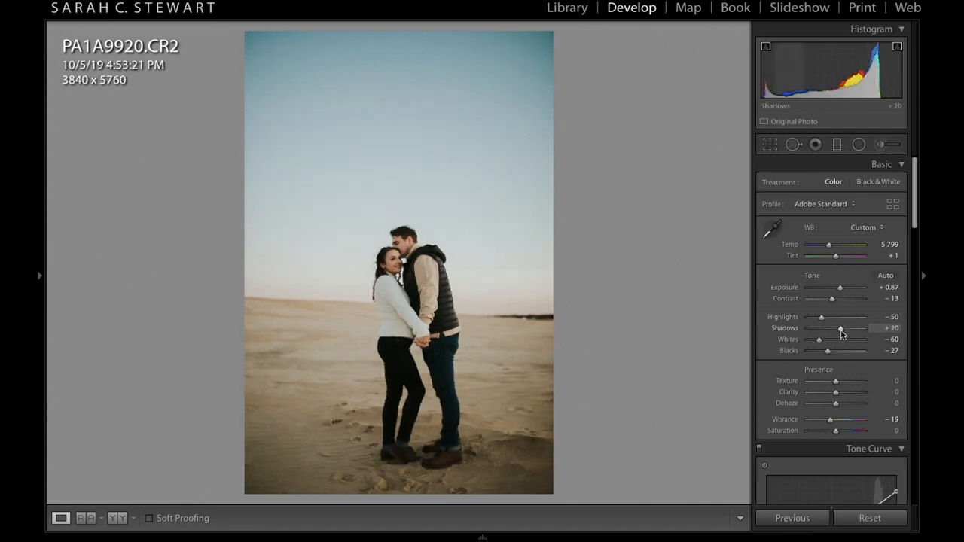
{"action": "left_click_drag", "start_coordinate": [833, 301], "coordinate": [830, 305]}
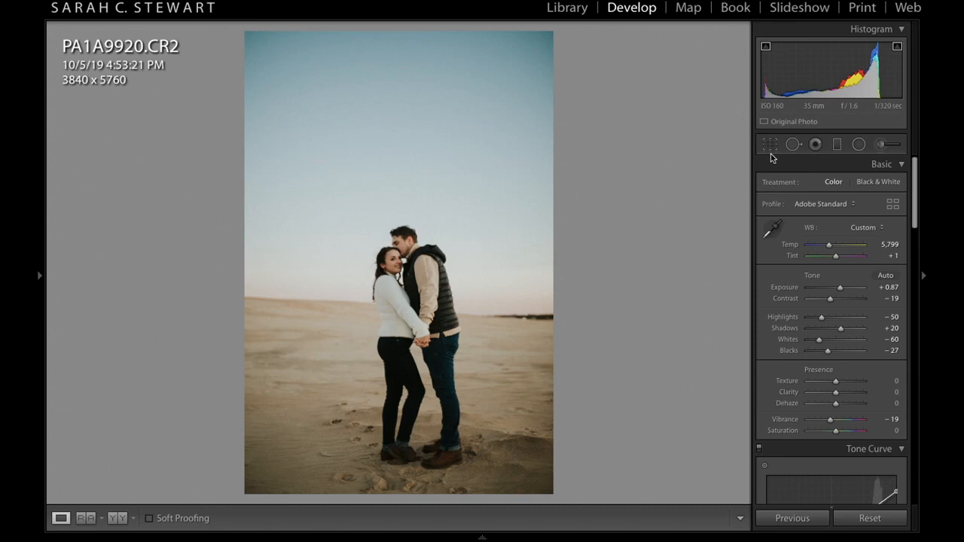
Examine the skin tones and clothing up close and compare them side by side with the original.
{"action": "left_click", "coordinate": [415, 248]}
{"action": "left_click_drag", "start_coordinate": [363, 269], "coordinate": [515, 197]}
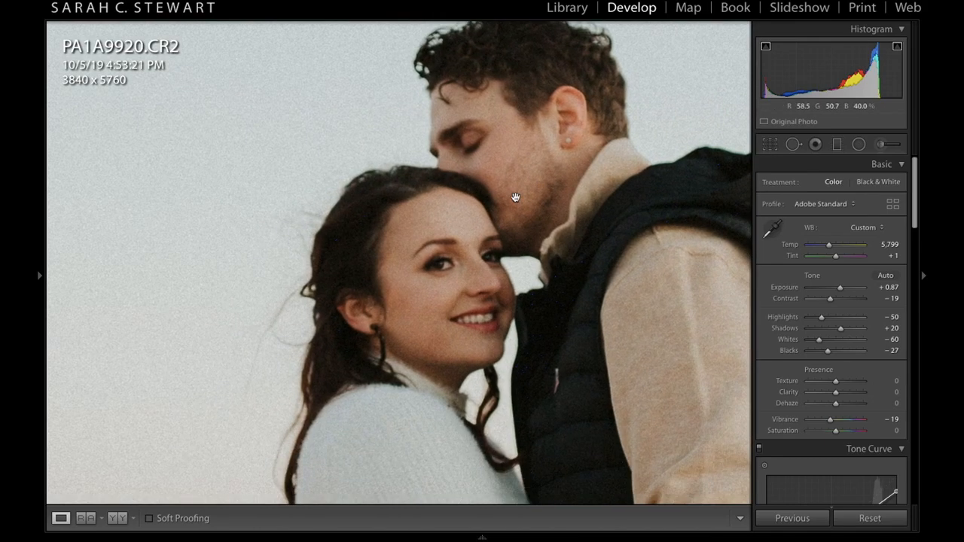
{"action": "left_click_drag", "start_coordinate": [508, 375], "coordinate": [369, 323]}
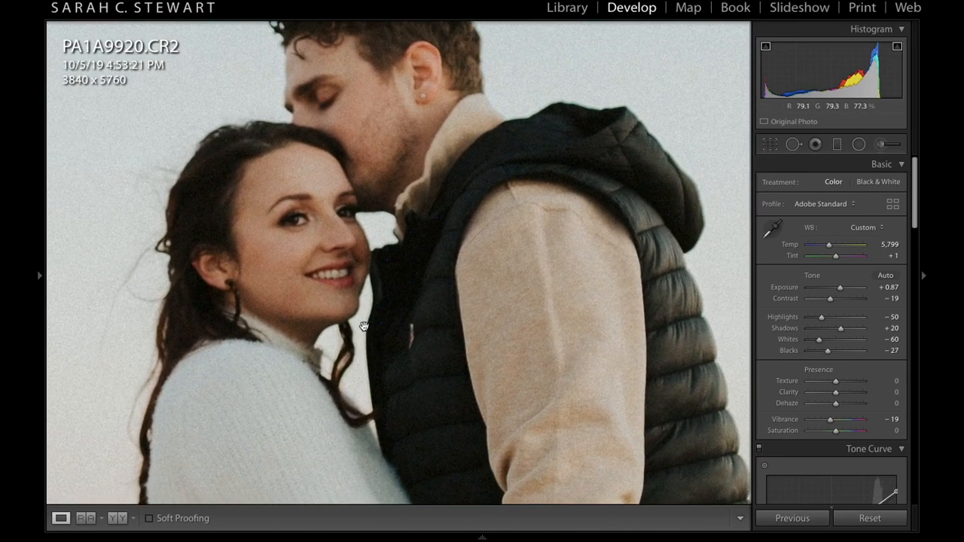
{"action": "key", "text": "y"}
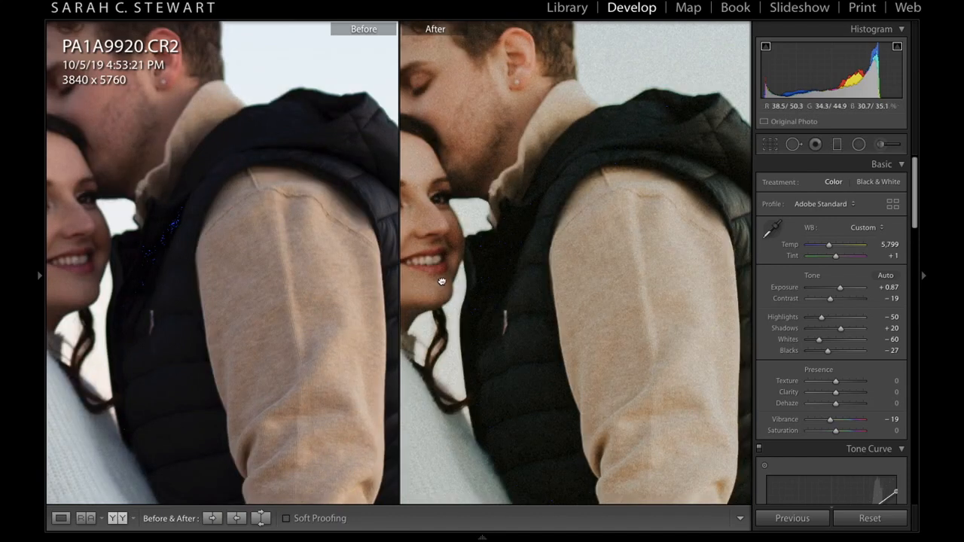
{"action": "left_click_drag", "start_coordinate": [441, 280], "coordinate": [570, 267]}
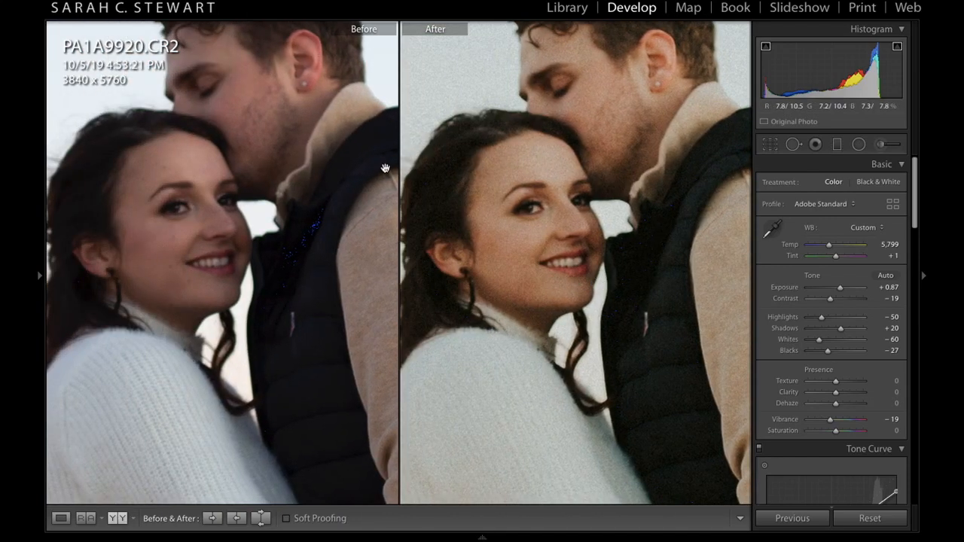
{"action": "left_click", "coordinate": [645, 205]}
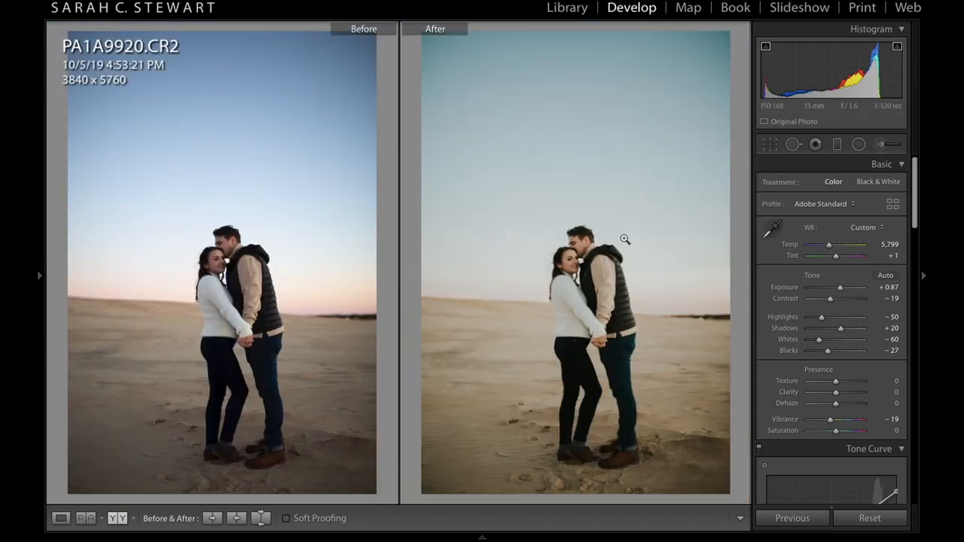
{"action": "left_click", "coordinate": [574, 262]}
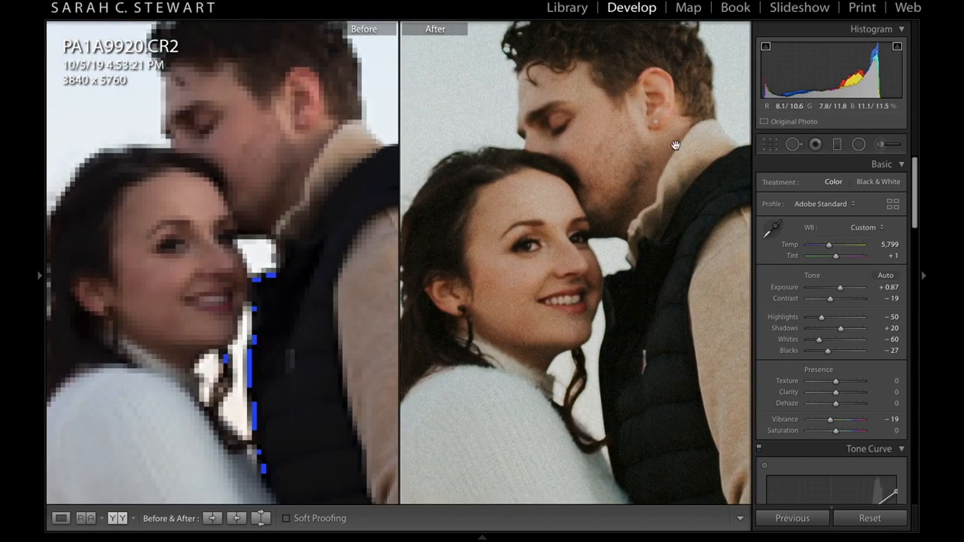
Raise the Orange hue slightly and lower the Orange saturation to -33 to refine the skin tones.
{"action": "scroll", "coordinate": [801, 327], "scroll_direction": "down", "scroll_amount": 10}
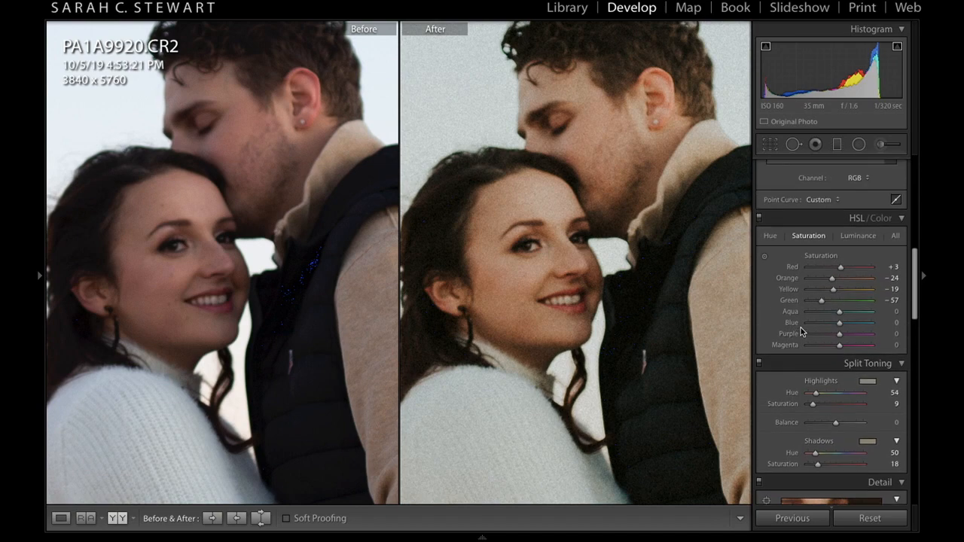
{"action": "left_click", "coordinate": [769, 236]}
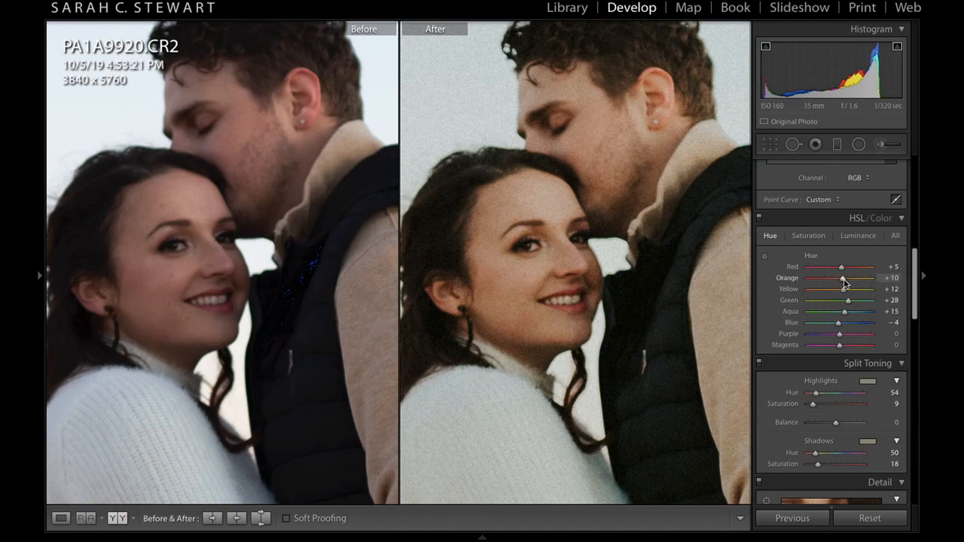
{"action": "left_click_drag", "start_coordinate": [846, 281], "coordinate": [851, 282]}
{"action": "left_click", "coordinate": [814, 237]}
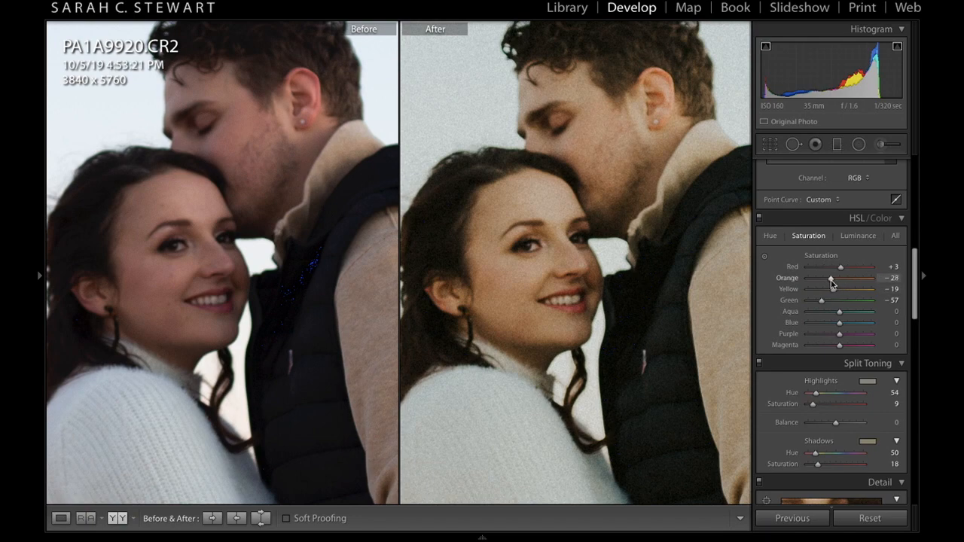
{"action": "left_click_drag", "start_coordinate": [829, 281], "coordinate": [830, 281]}
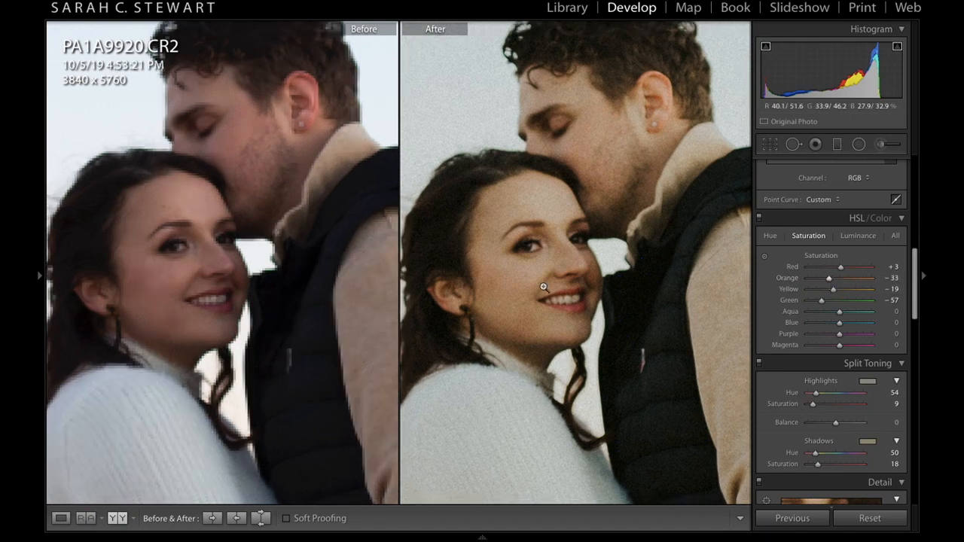
Check the whole edited photo against its unedited version, side by side and in single view.
{"action": "left_click", "coordinate": [544, 286]}
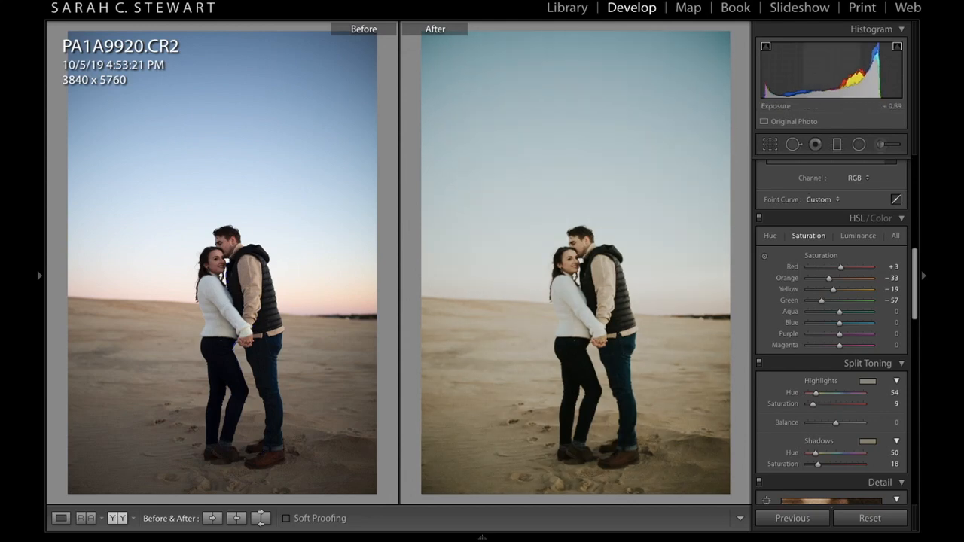
{"action": "left_click", "coordinate": [66, 518]}
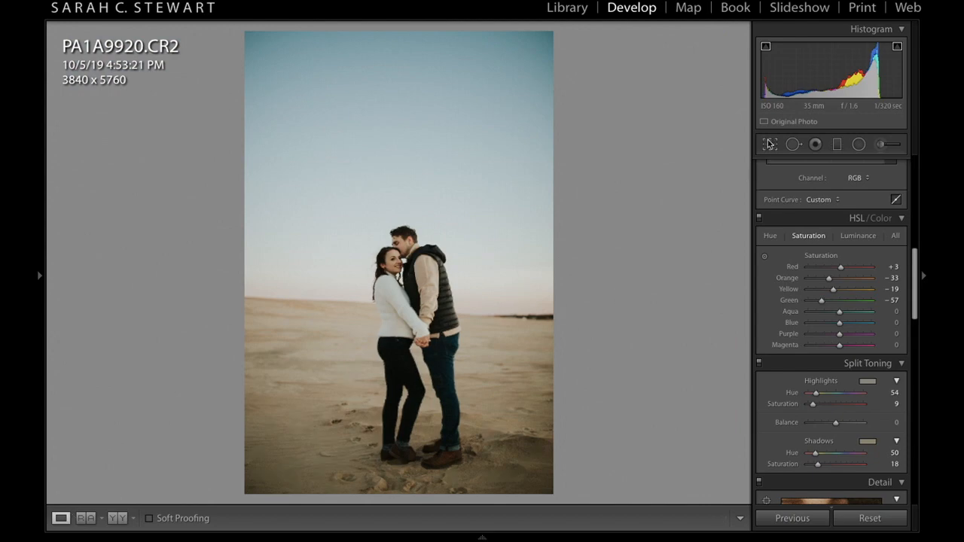
{"action": "key", "text": "backslash"}
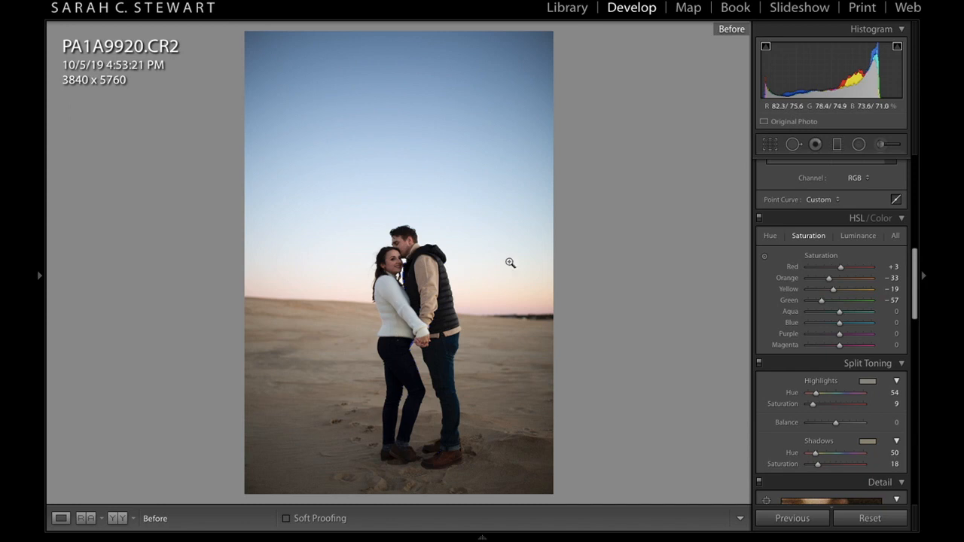
{"action": "key", "text": "backslash"}
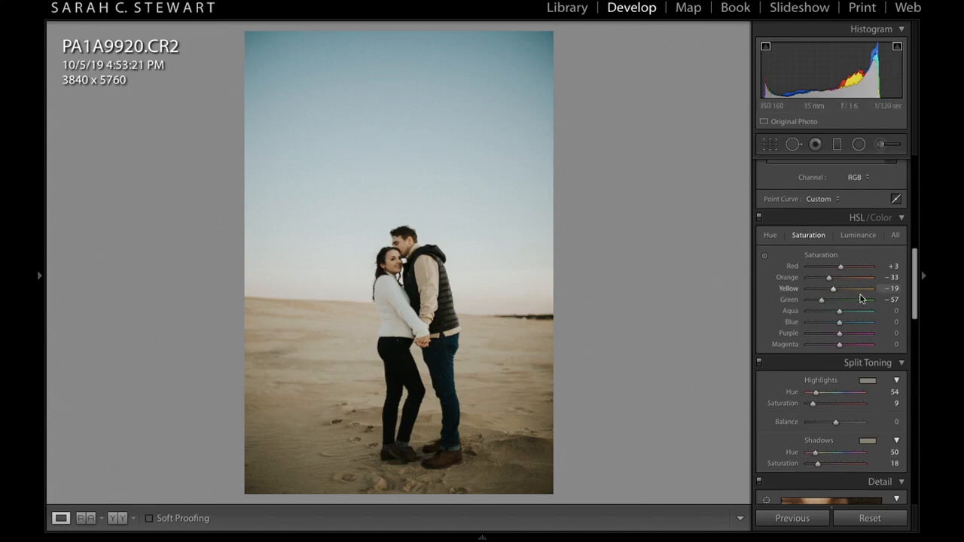
Try raising the Orange saturation to +100 with the targeted adjustment tool on the photo, and undo the change.
{"action": "scroll", "coordinate": [861, 294], "scroll_direction": "down", "scroll_amount": 1}
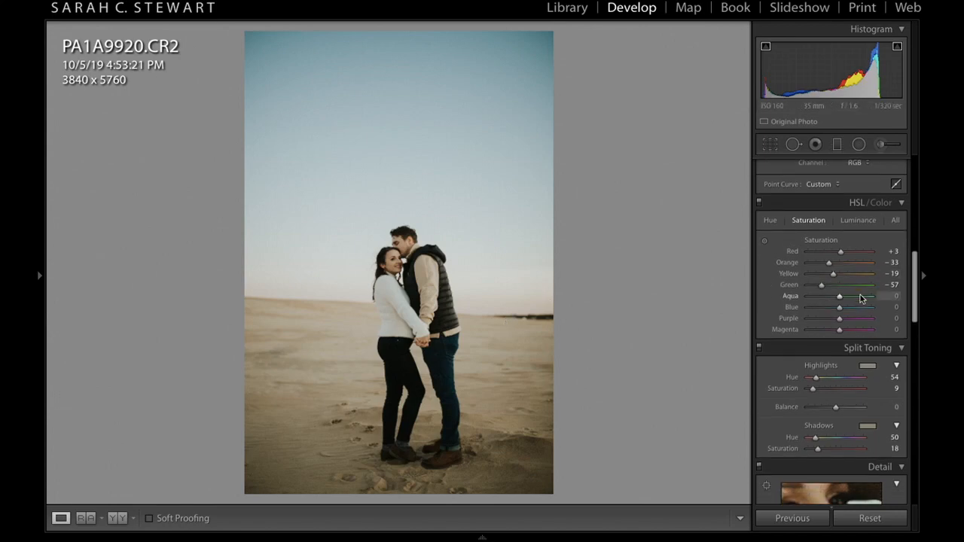
{"action": "left_click", "coordinate": [766, 241]}
{"action": "left_click_drag", "start_coordinate": [397, 320], "coordinate": [509, 301]}
{"action": "key", "text": "ctrl+z"}
{"action": "key", "text": "Escape"}
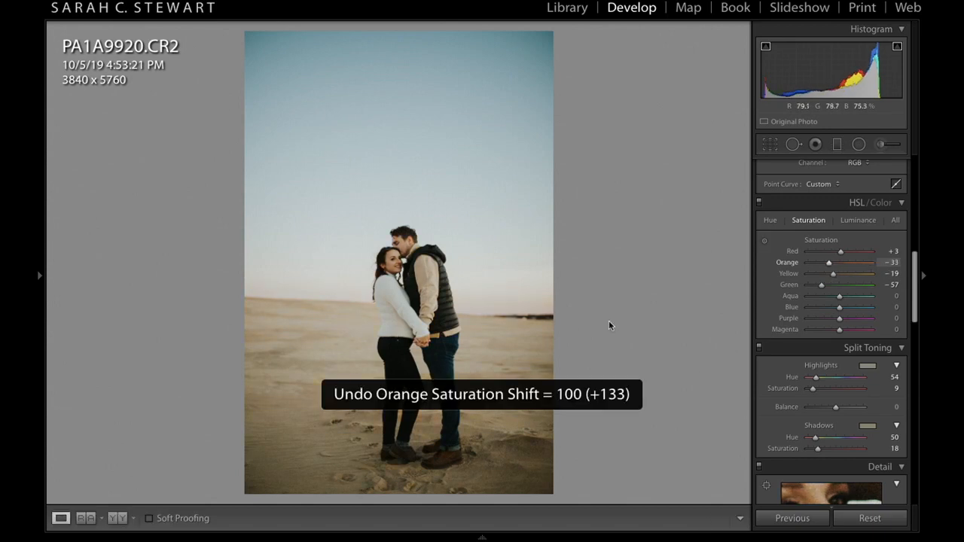
Warm the white balance by setting Temp to 5,950.
{"action": "scroll", "coordinate": [818, 370], "scroll_direction": "up", "scroll_amount": 5}
{"action": "scroll", "coordinate": [818, 370], "scroll_direction": "up", "scroll_amount": 5}
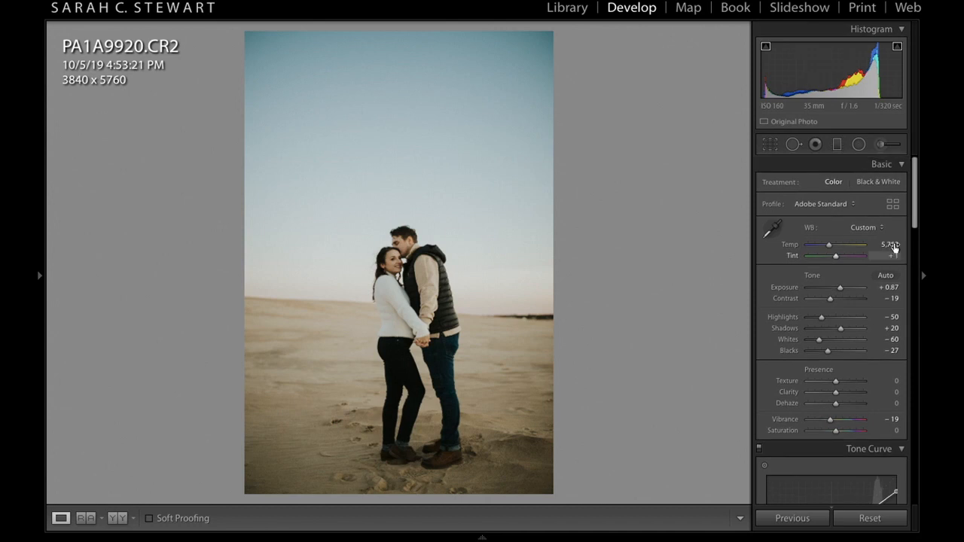
{"action": "left_click_drag", "start_coordinate": [830, 249], "coordinate": [831, 248]}
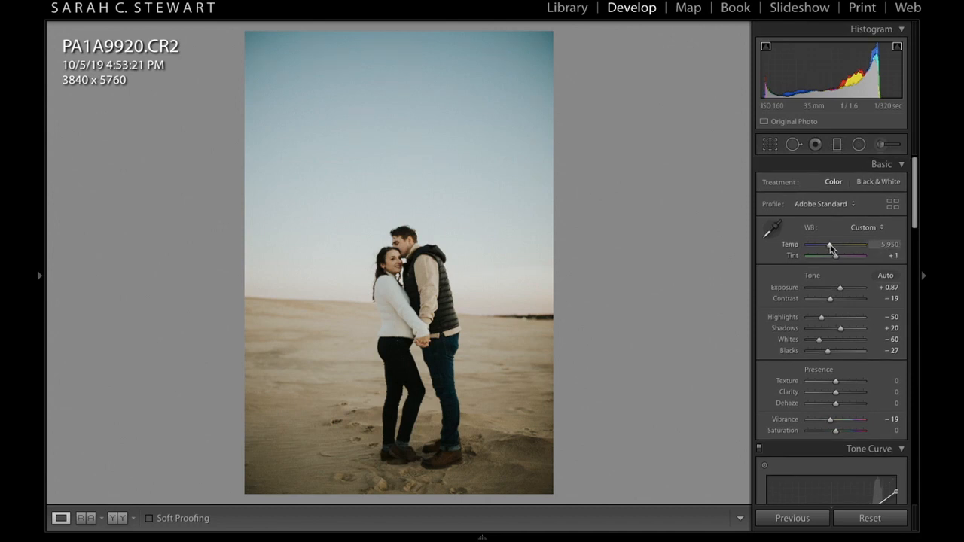
Warm the white balance further by setting Temp to 6,099.
{"action": "scroll", "coordinate": [841, 275], "scroll_direction": "down", "scroll_amount": 10}
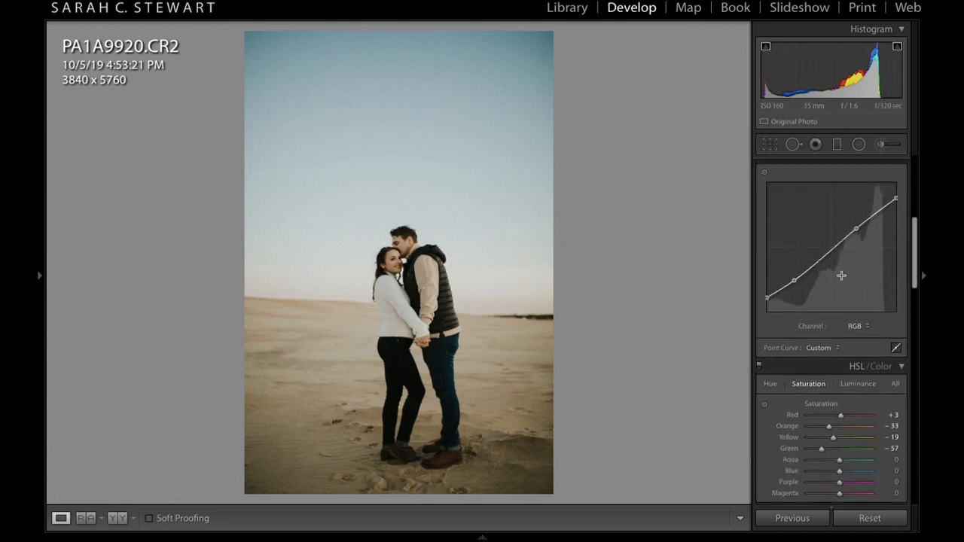
{"action": "scroll", "coordinate": [841, 275], "scroll_direction": "up", "scroll_amount": 10}
{"action": "scroll", "coordinate": [836, 264], "scroll_direction": "down", "scroll_amount": 1}
{"action": "left_click_drag", "start_coordinate": [834, 251], "coordinate": [830, 253]}
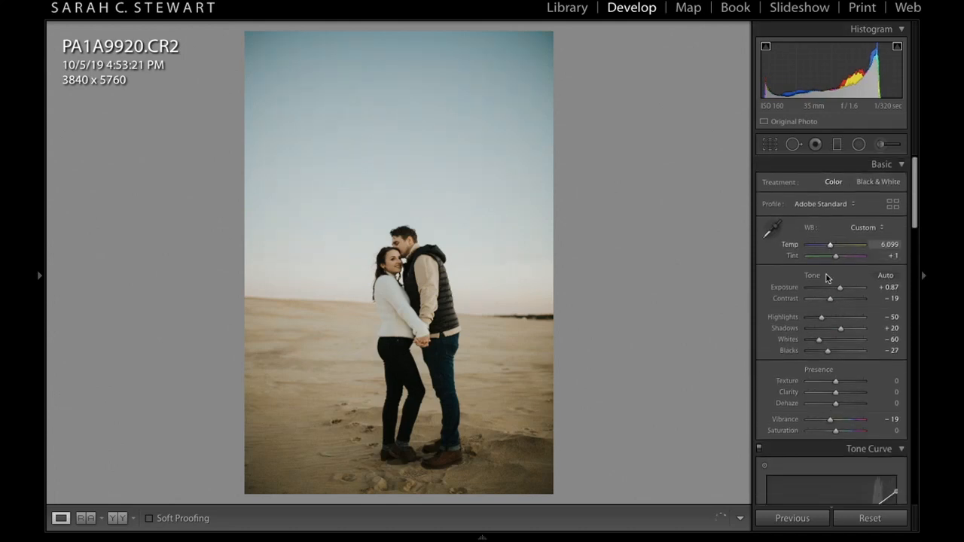
{"action": "scroll", "coordinate": [825, 287], "scroll_direction": "down", "scroll_amount": 12}
{"action": "scroll", "coordinate": [824, 291], "scroll_direction": "up", "scroll_amount": 10}
{"action": "scroll", "coordinate": [823, 290], "scroll_direction": "up", "scroll_amount": 2}
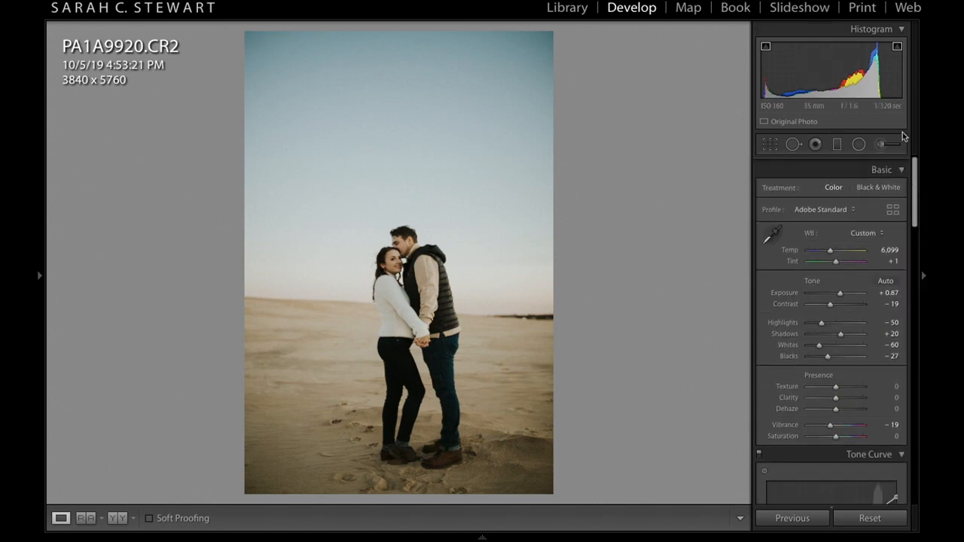
Set up a Burn (Darken) adjustment brush with Temp 6, Tint 10 and Saturation 24, and hide the edit pins.
{"action": "left_click", "coordinate": [884, 142]}
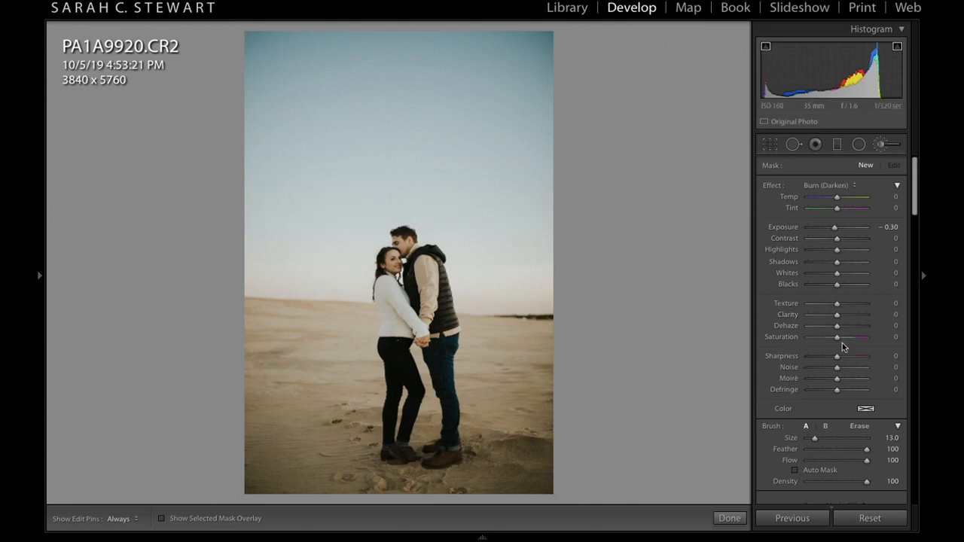
{"action": "left_click_drag", "start_coordinate": [838, 342], "coordinate": [845, 342]}
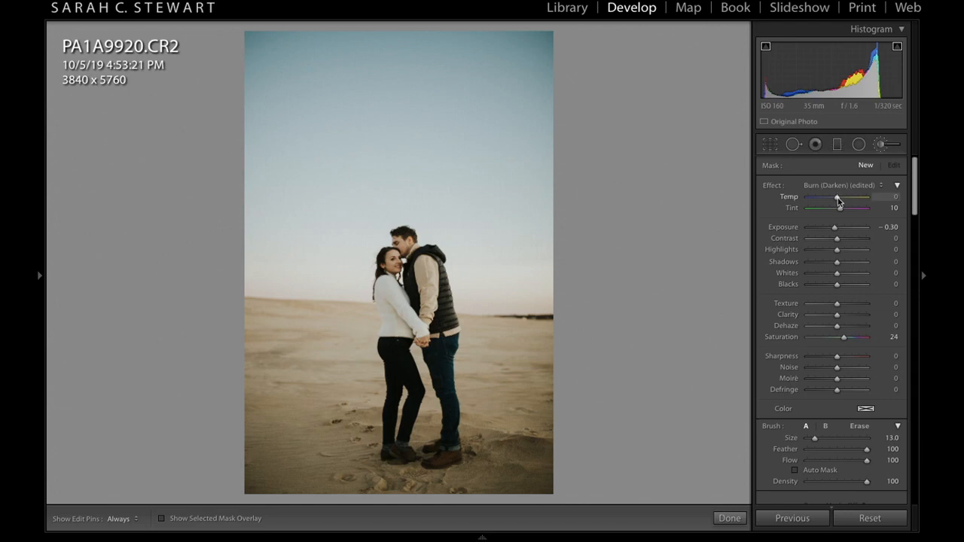
{"action": "key", "text": "h"}
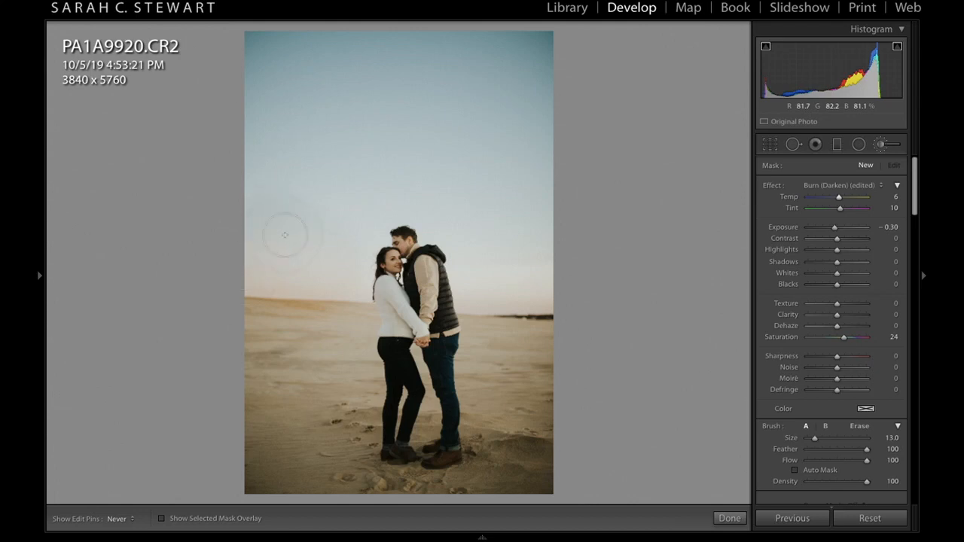
Try painting the warm burn over the lower sky and the sand, and remove the strokes.
{"action": "mouse_move", "coordinate": [339, 371]}
{"action": "left_mouse_down"}
{"action": "mouse_move", "coordinate": [275, 346]}
{"action": "mouse_move", "coordinate": [324, 406]}
{"action": "left_mouse_up"}
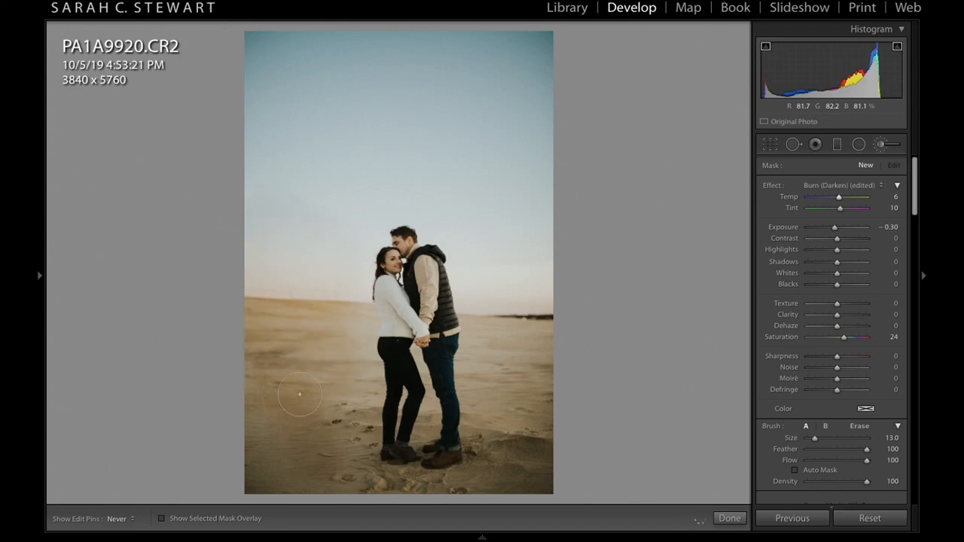
{"action": "key", "text": "ctrl+z"}
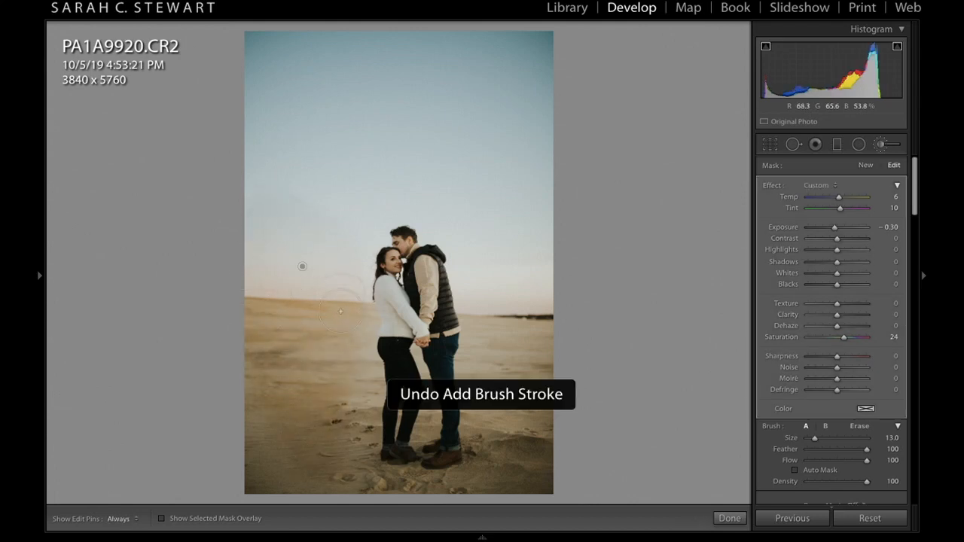
{"action": "key", "text": "ctrl+z"}
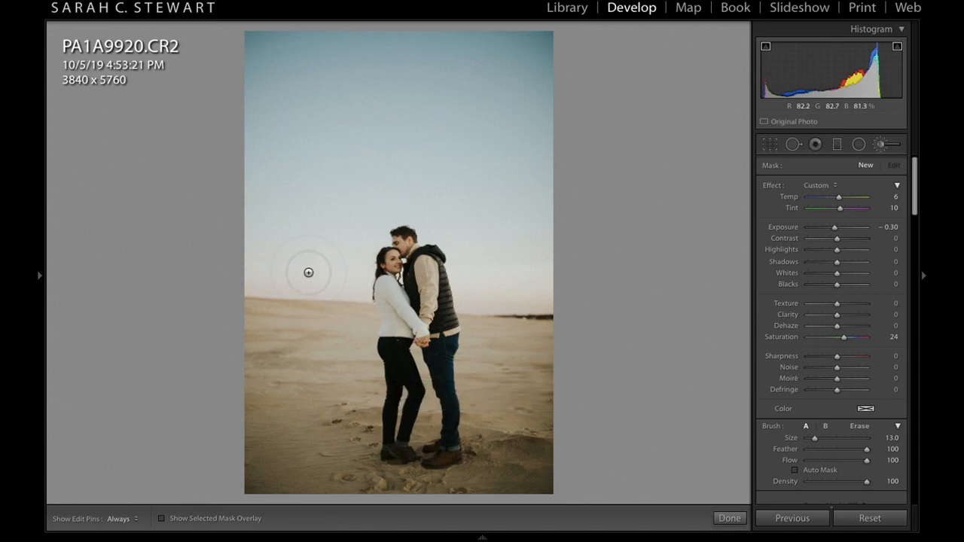
{"action": "key", "text": "h"}
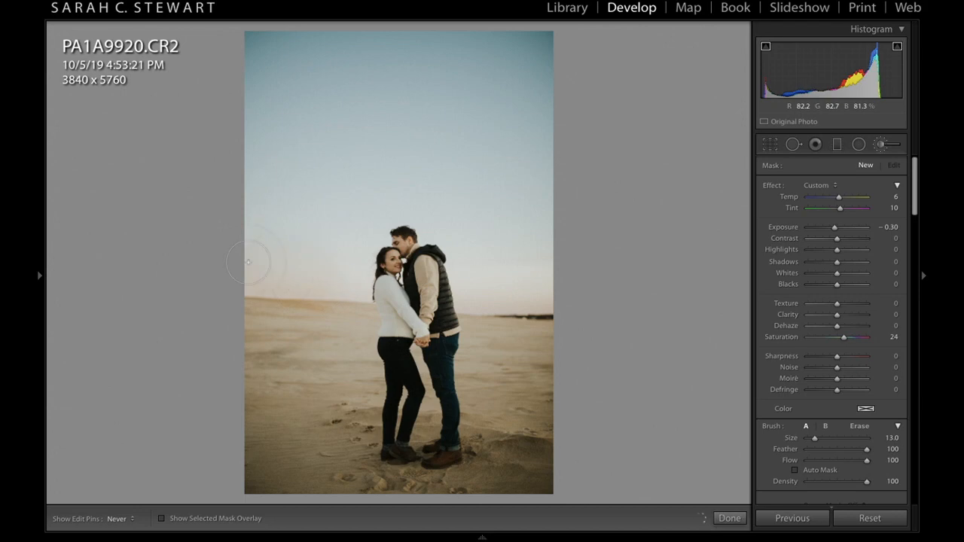
{"action": "mouse_move", "coordinate": [497, 168]}
{"action": "left_mouse_down"}
{"action": "mouse_move", "coordinate": [541, 298]}
{"action": "mouse_move", "coordinate": [457, 273]}
{"action": "mouse_move", "coordinate": [516, 273]}
{"action": "mouse_move", "coordinate": [448, 143]}
{"action": "mouse_move", "coordinate": [352, 174]}
{"action": "mouse_move", "coordinate": [294, 247]}
{"action": "left_mouse_up"}
{"action": "left_click_drag", "start_coordinate": [253, 137], "coordinate": [536, 275]}
{"action": "mouse_move", "coordinate": [204, 129]}
{"action": "left_mouse_down"}
{"action": "mouse_move", "coordinate": [245, 70]}
{"action": "mouse_move", "coordinate": [232, 44]}
{"action": "mouse_move", "coordinate": [454, 50]}
{"action": "mouse_move", "coordinate": [398, 78]}
{"action": "left_mouse_up"}
{"action": "key", "text": "Delete"}
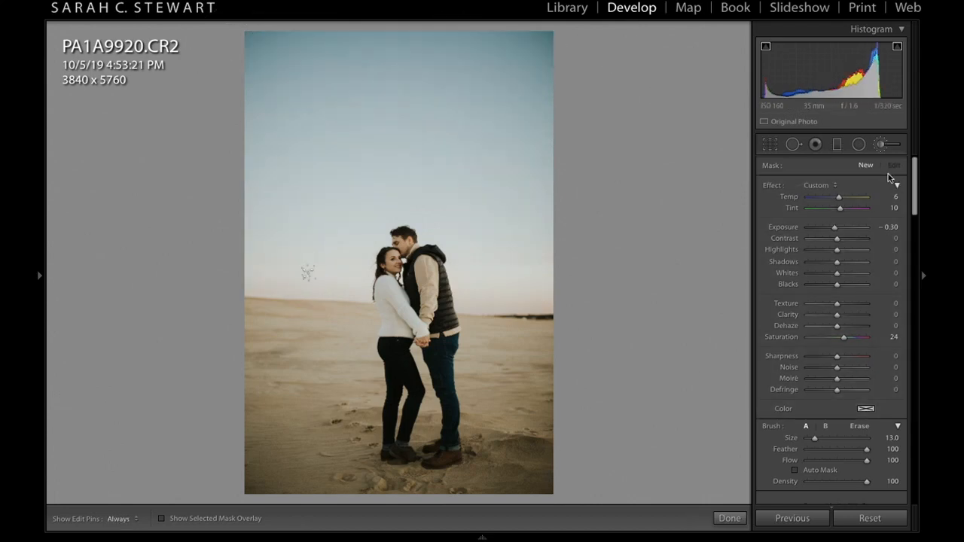
Try a graduated filter with the same settings on the photo, remove it and return to the adjustment brush.
{"action": "left_click", "coordinate": [838, 145]}
{"action": "left_click_drag", "start_coordinate": [225, 191], "coordinate": [364, 170]}
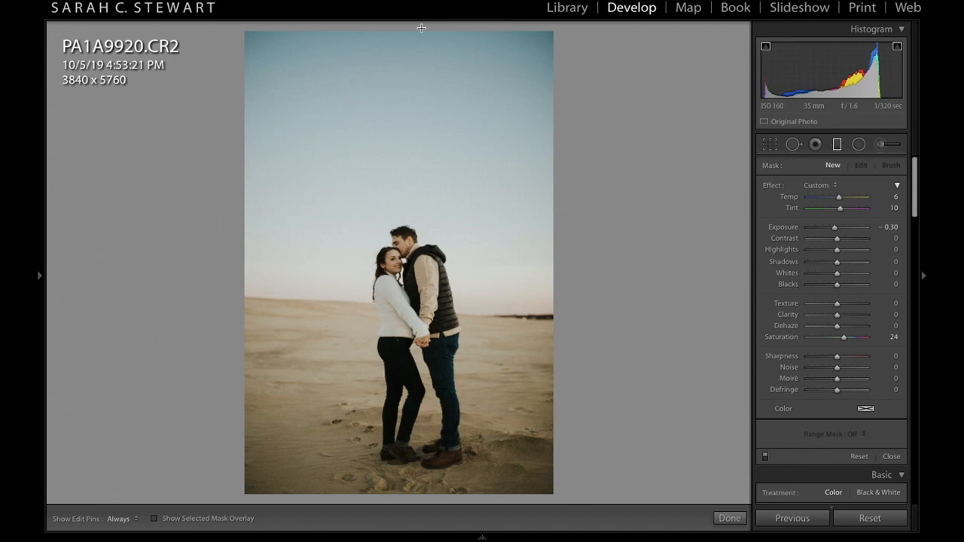
{"action": "left_click_drag", "start_coordinate": [429, 342], "coordinate": [426, 372]}
{"action": "key", "text": "Delete"}
{"action": "left_click", "coordinate": [880, 143]}
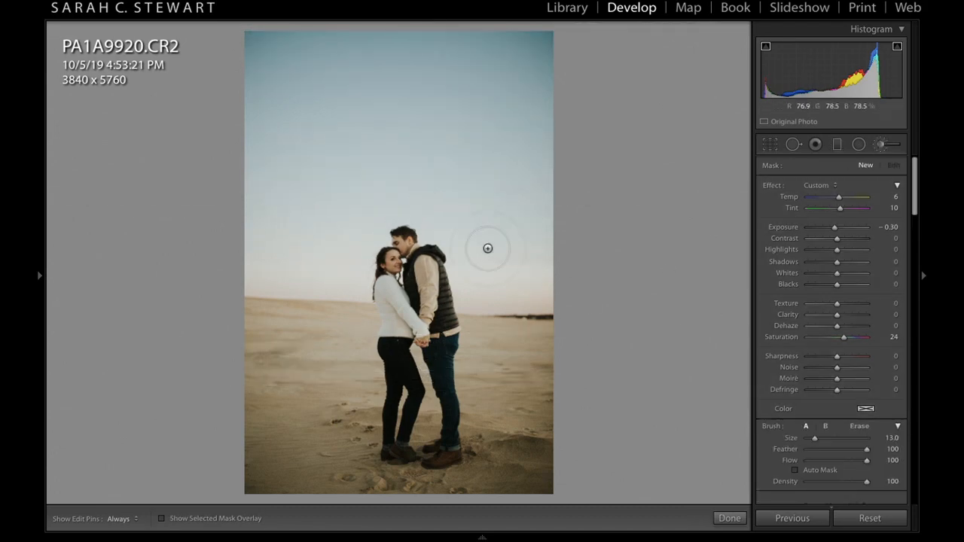
Set the brush Saturation to 32 and Size to 11, and paint the sky just above the horizon on the man's side.
{"action": "key", "text": "bracketleft"}
{"action": "key", "text": "bracketleft"}
{"action": "key", "text": "bracketleft"}
{"action": "key", "text": "bracketright"}
{"action": "key", "text": "bracketright"}
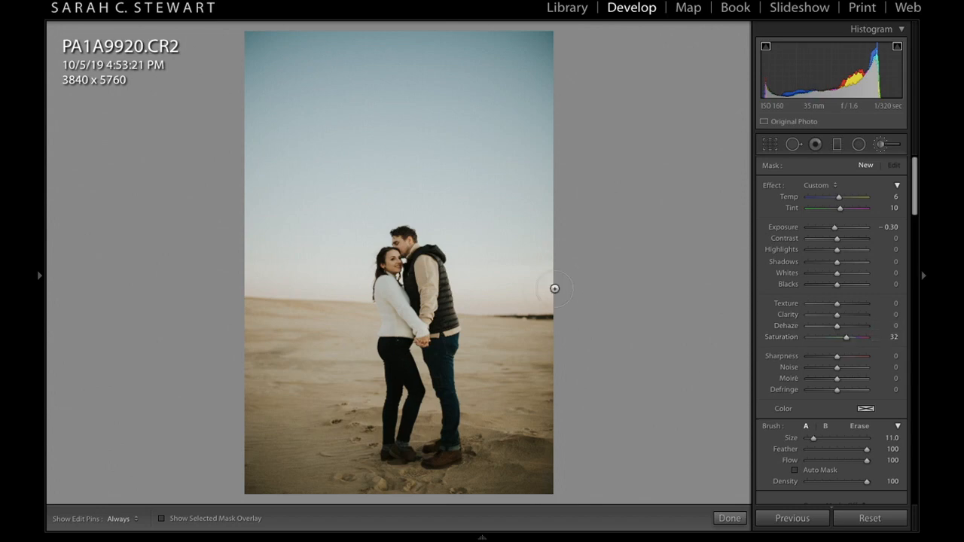
{"action": "key", "text": "h"}
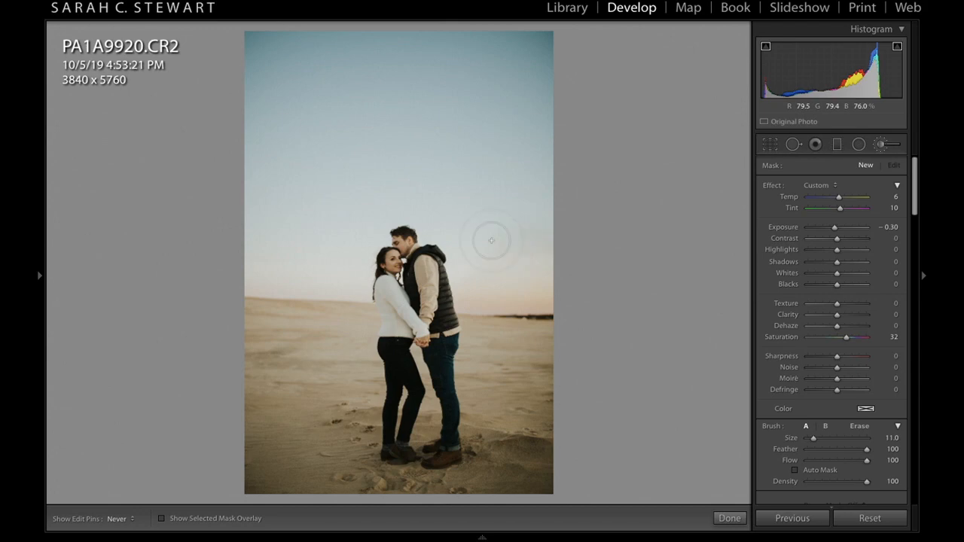
{"action": "key", "text": "h"}
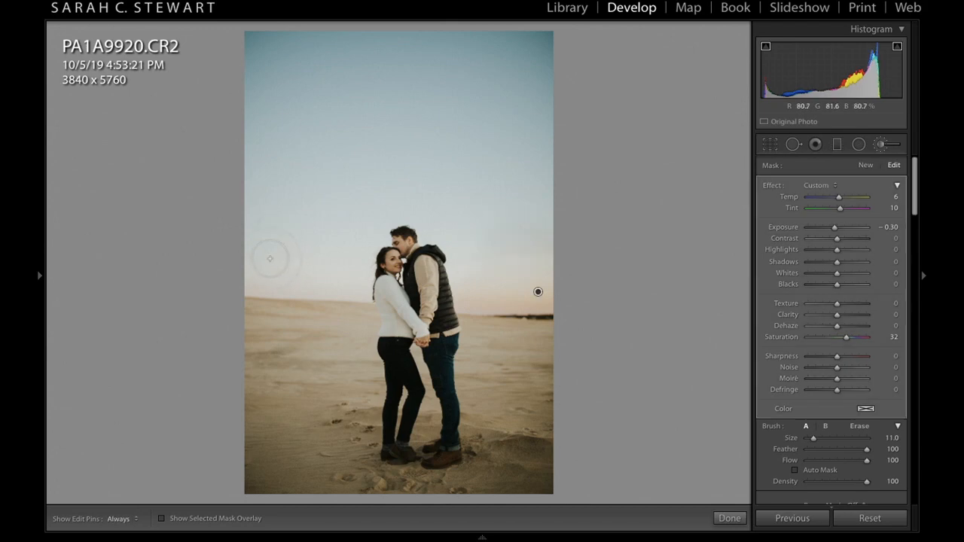
Reduce the brush size to 8, extend the warm burn across the lower sky on both sides of the couple, and finish that mask.
{"action": "left_click_drag", "start_coordinate": [250, 267], "coordinate": [631, 267]}
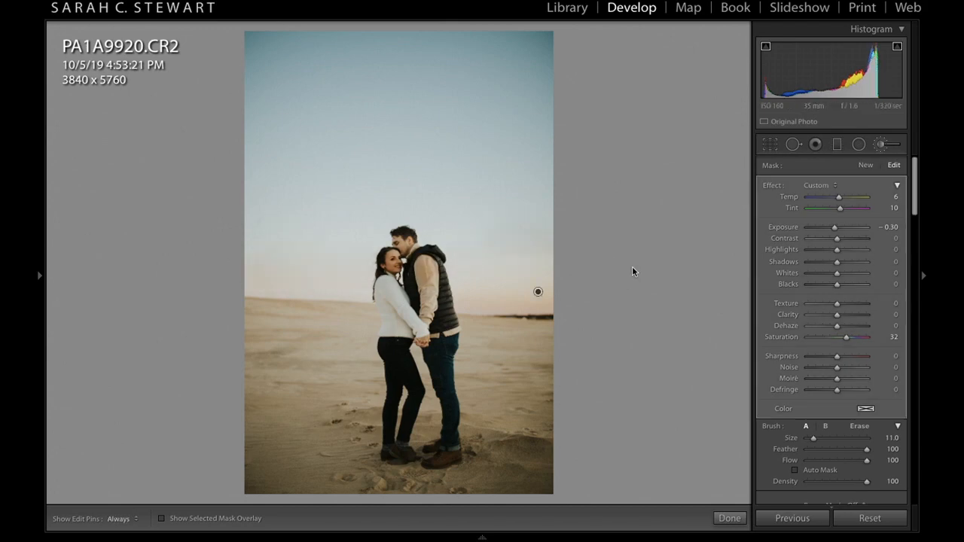
{"action": "key", "text": "ctrl+z"}
{"action": "key", "text": "bracketleft"}
{"action": "key", "text": "bracketleft"}
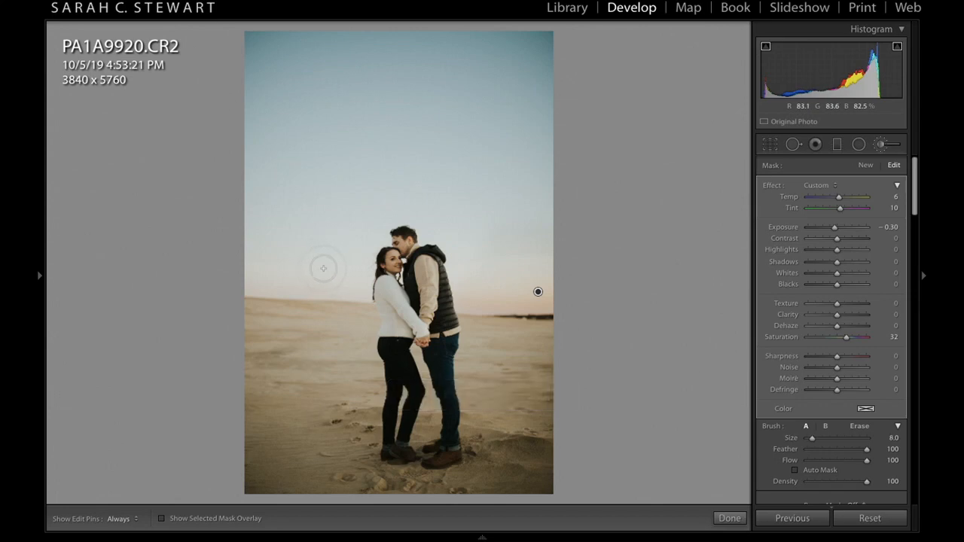
{"action": "key", "text": "h"}
{"action": "key", "text": "bracketleft"}
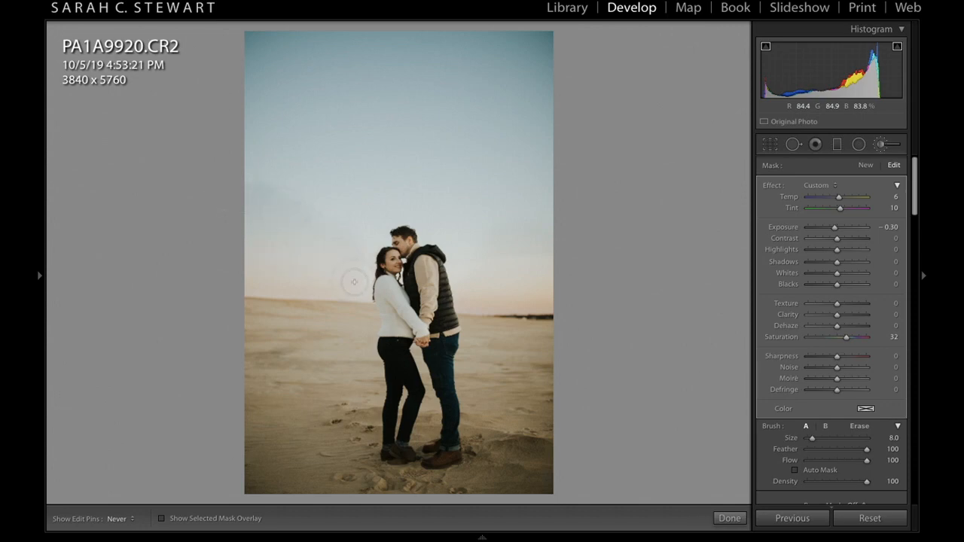
{"action": "left_click_drag", "start_coordinate": [230, 185], "coordinate": [542, 243]}
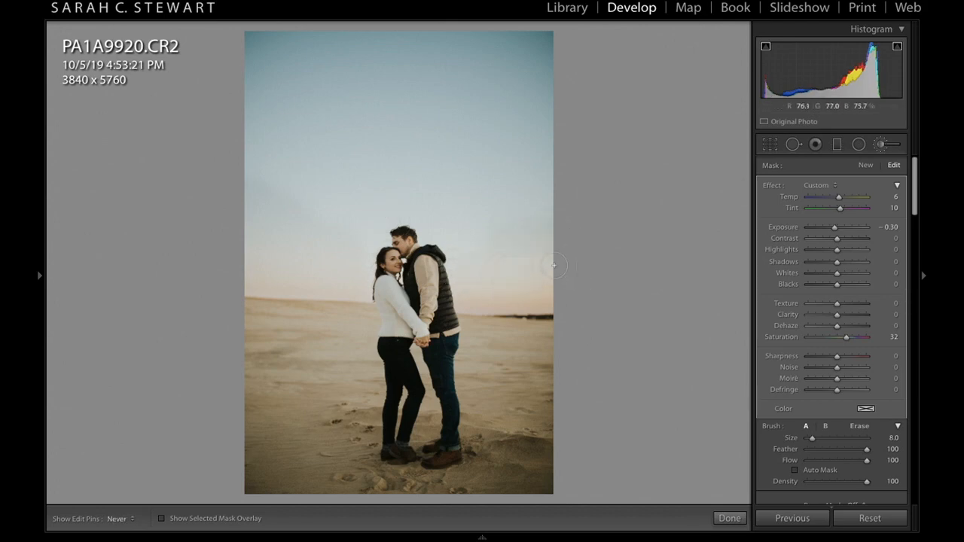
{"action": "left_click_drag", "start_coordinate": [543, 226], "coordinate": [357, 225]}
{"action": "key", "text": "Return"}
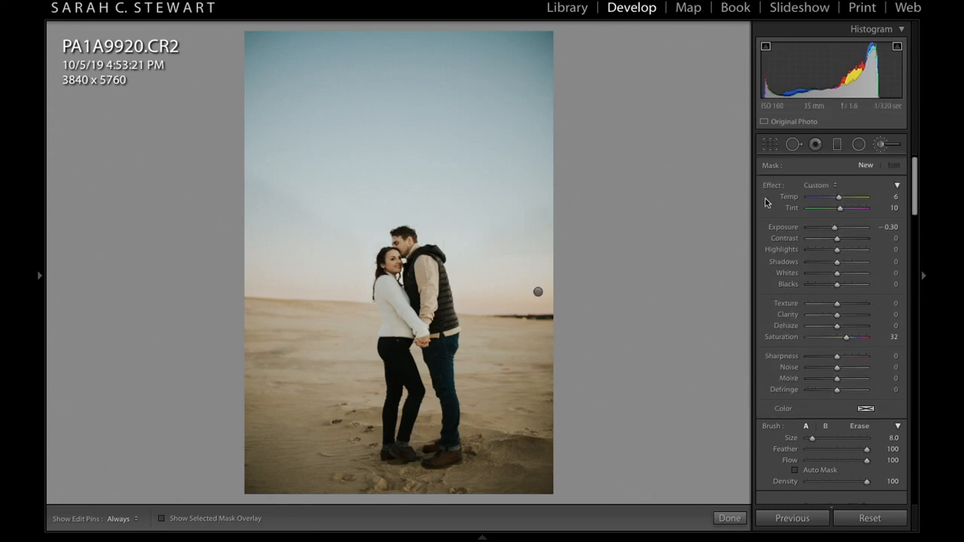
Choose the Burn (Darken) effect for a new brush mask and set Temp to -24 and Saturation to 15.
{"action": "left_click", "coordinate": [818, 186]}
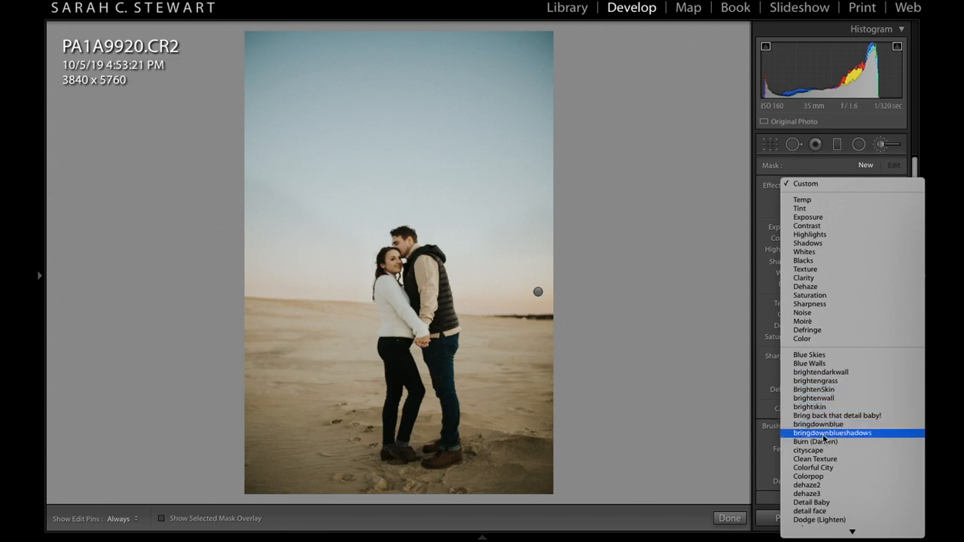
{"action": "left_click", "coordinate": [823, 441]}
{"action": "left_click_drag", "start_coordinate": [837, 197], "coordinate": [833, 198]}
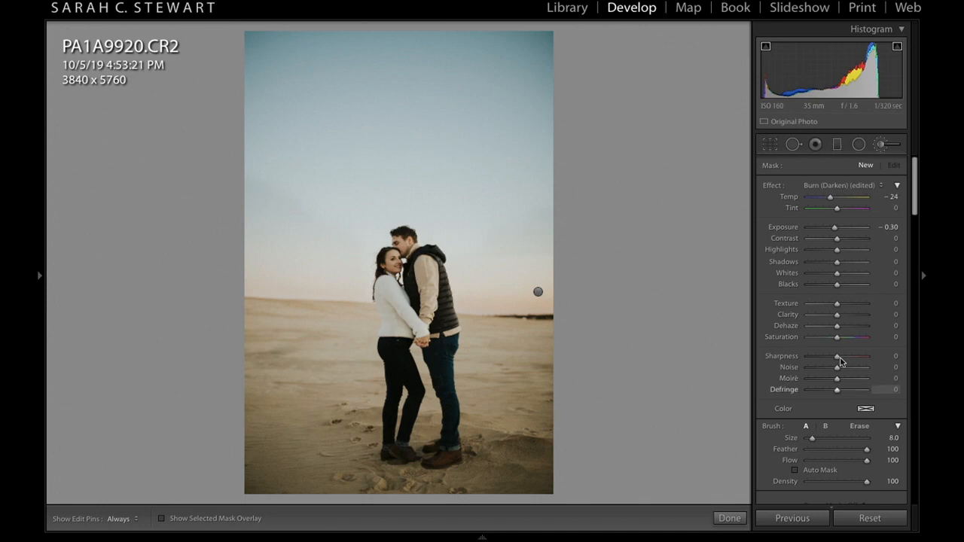
{"action": "left_click_drag", "start_coordinate": [836, 338], "coordinate": [841, 343]}
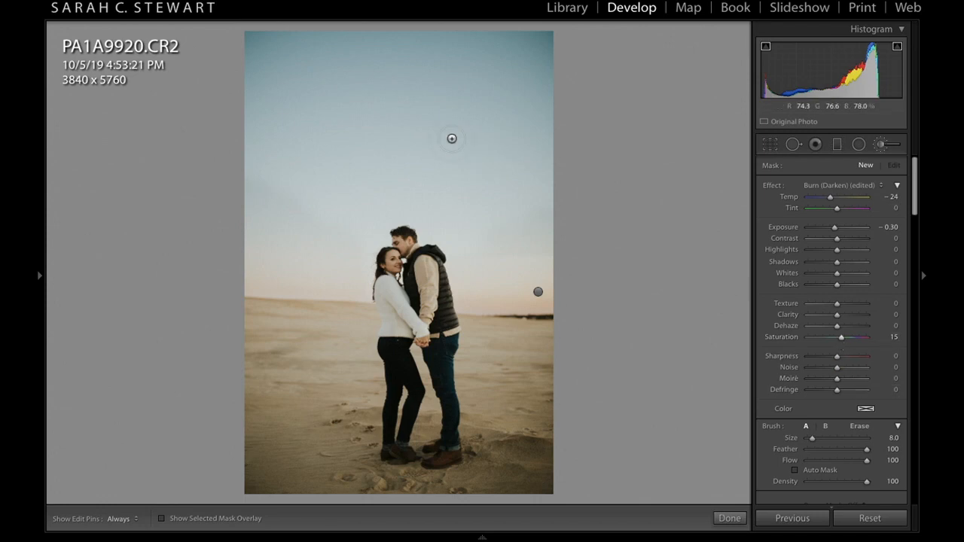
Try a stroke of the cool burn brush at size 10 across the upper sky, and undo it.
{"action": "key", "text": "]"}
{"action": "key", "text": "h"}
{"action": "mouse_move", "coordinate": [452, 139]}
{"action": "left_mouse_down"}
{"action": "mouse_move", "coordinate": [388, 138]}
{"action": "mouse_move", "coordinate": [472, 141]}
{"action": "mouse_move", "coordinate": [354, 140]}
{"action": "left_mouse_up"}
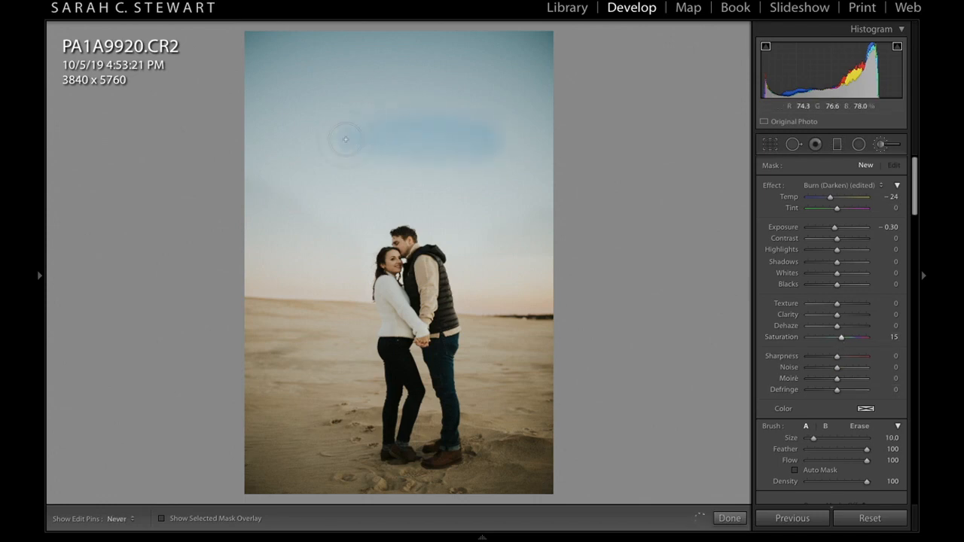
{"action": "key", "text": "h"}
{"action": "key", "text": "ctrl+z"}
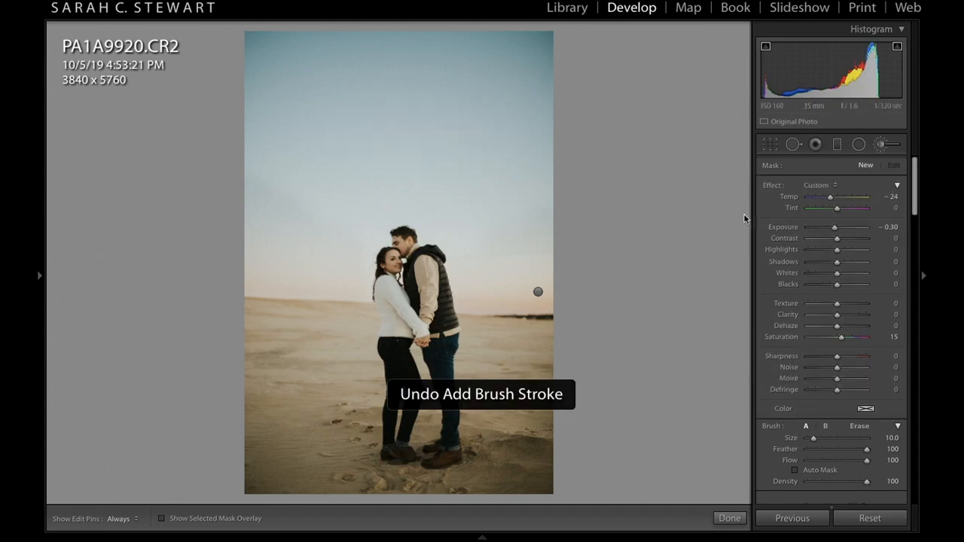
Set the brush to Temp -15 and Saturation 10, enlarge it up to size 16, and paint the upper sky.
{"action": "left_click_drag", "start_coordinate": [832, 200], "coordinate": [833, 200]}
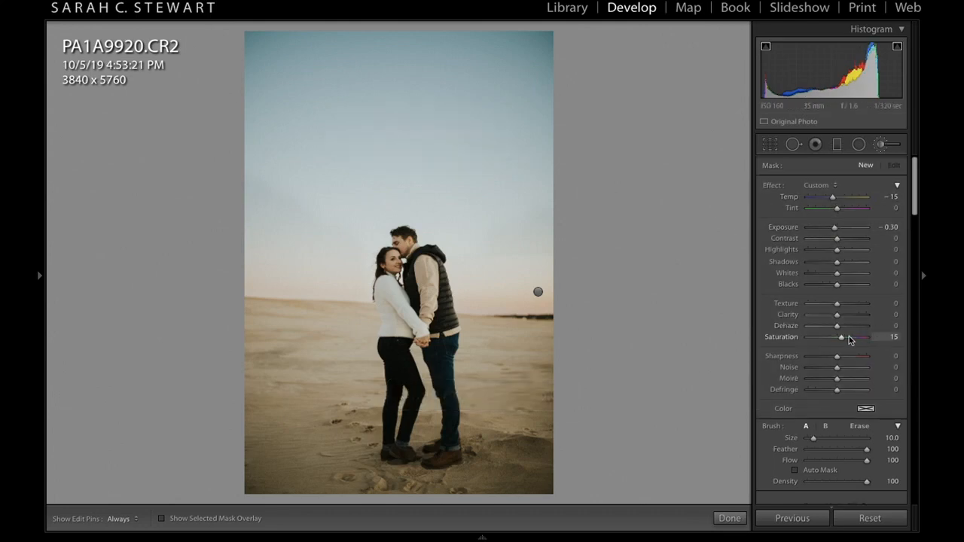
{"action": "left_click_drag", "start_coordinate": [842, 337], "coordinate": [837, 337]}
{"action": "scroll", "coordinate": [397, 94], "scroll_direction": "up", "scroll_amount": 6}
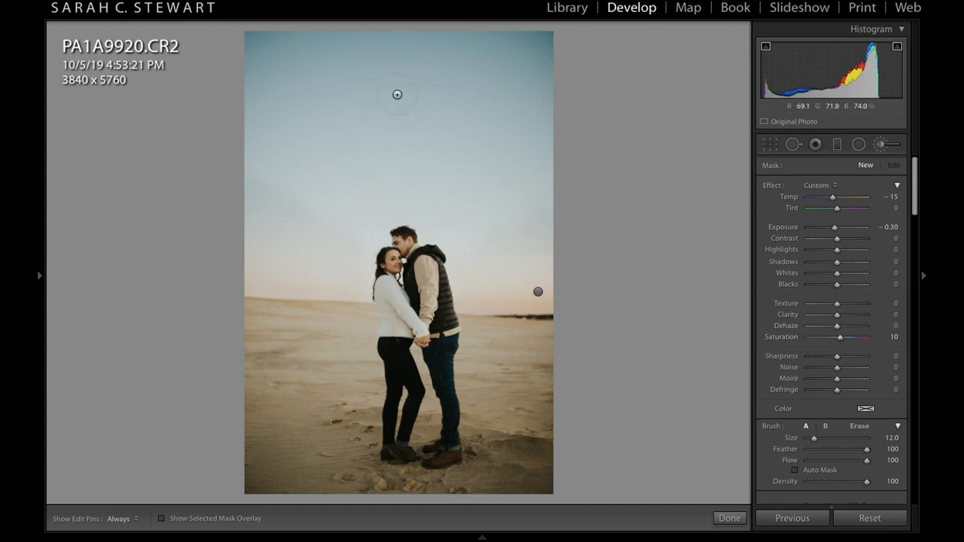
{"action": "mouse_move", "coordinate": [397, 95]}
{"action": "left_mouse_down"}
{"action": "mouse_move", "coordinate": [308, 86]}
{"action": "mouse_move", "coordinate": [534, 64]}
{"action": "mouse_move", "coordinate": [489, 40]}
{"action": "mouse_move", "coordinate": [252, 72]}
{"action": "mouse_move", "coordinate": [345, 79]}
{"action": "mouse_move", "coordinate": [369, 116]}
{"action": "left_mouse_up"}
{"action": "left_click_drag", "start_coordinate": [235, 168], "coordinate": [193, 156]}
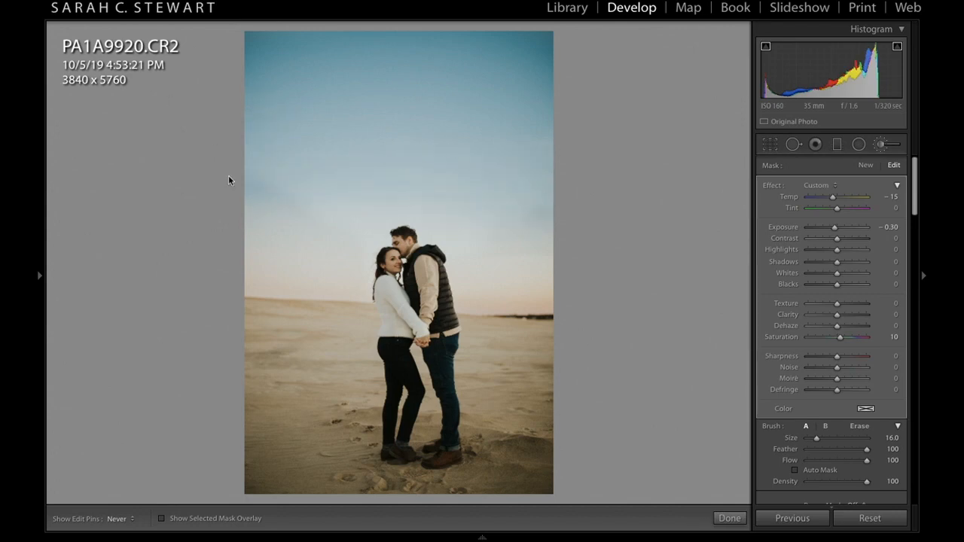
{"action": "key", "text": "h"}
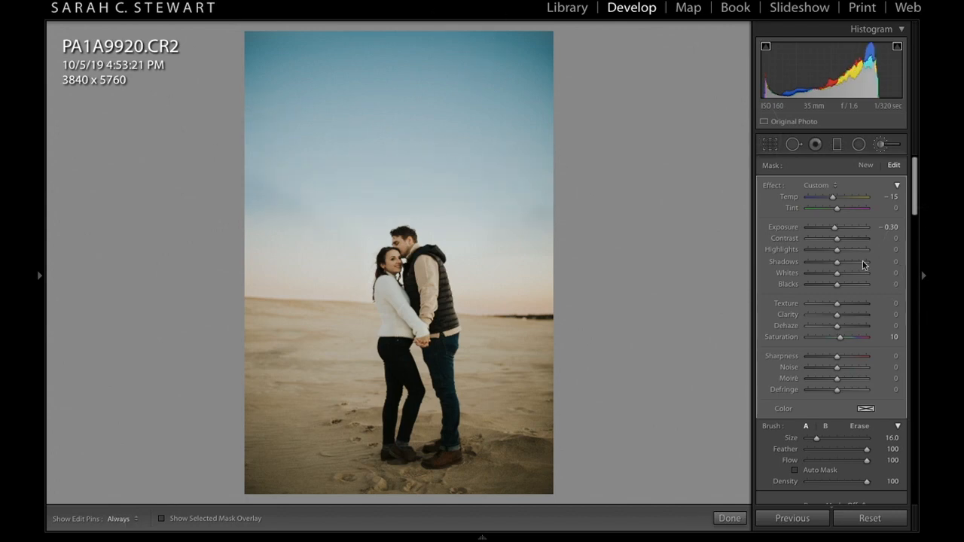
Soften the upper-sky mask with Temp -7, Saturation 8 and Exposure 0.07, and close the adjustment brush.
{"action": "left_click_drag", "start_coordinate": [833, 199], "coordinate": [835, 198]}
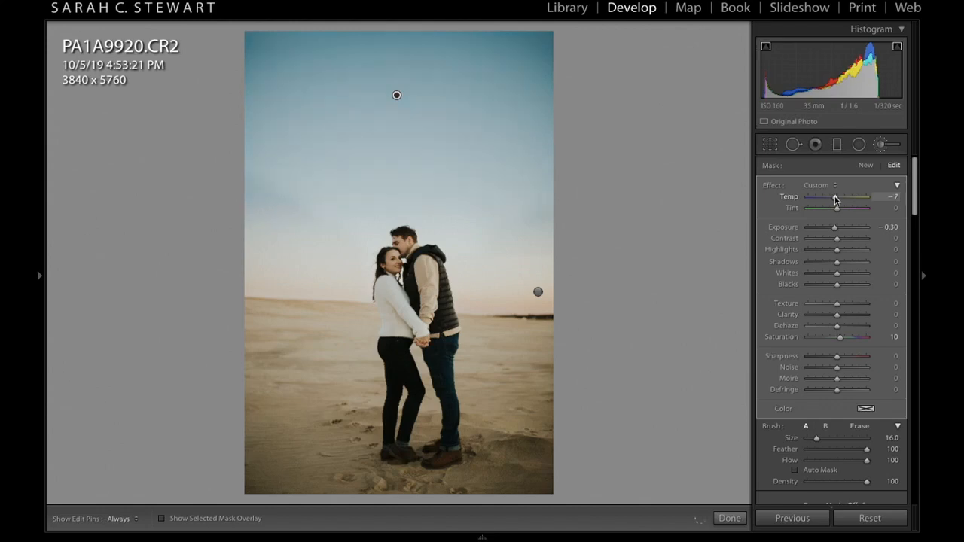
{"action": "left_click_drag", "start_coordinate": [842, 340], "coordinate": [839, 340]}
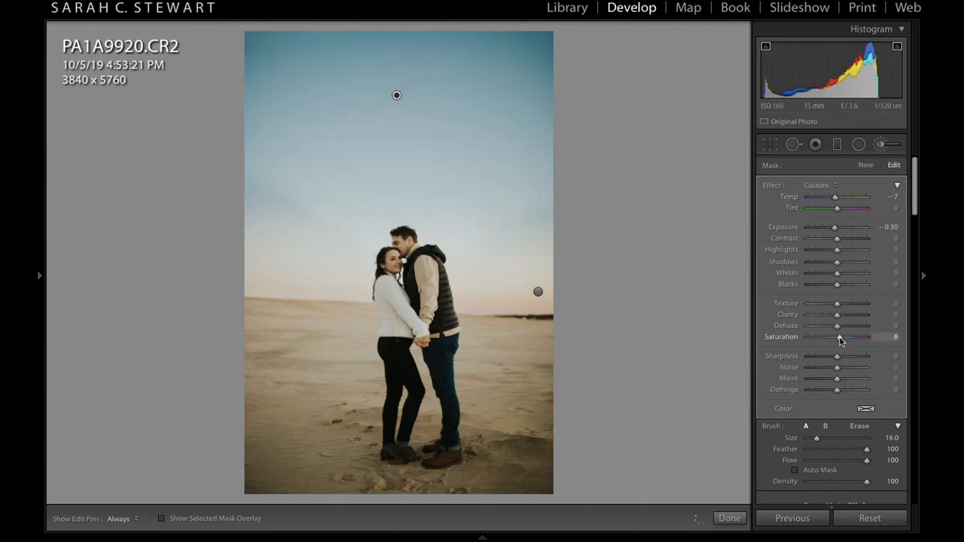
{"action": "left_click_drag", "start_coordinate": [834, 229], "coordinate": [838, 230]}
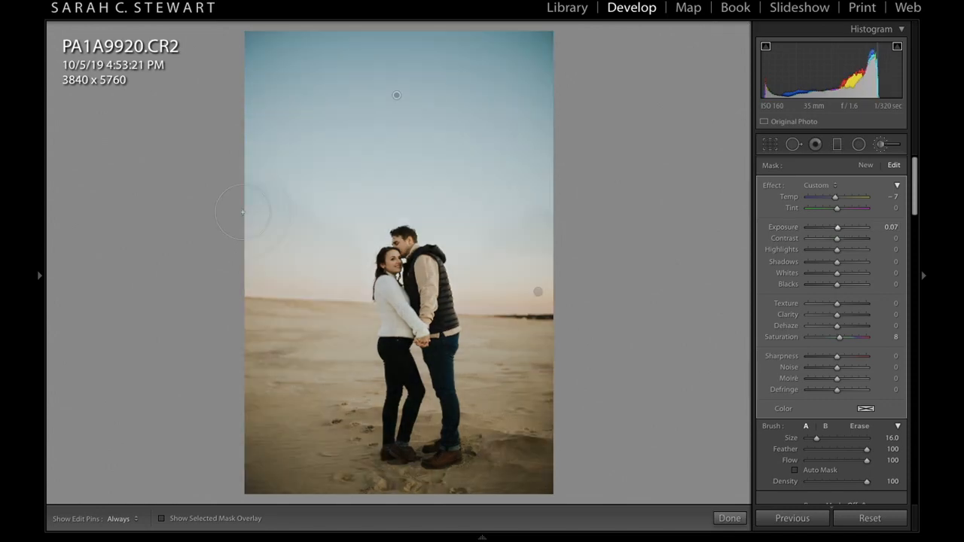
{"action": "key", "text": "k"}
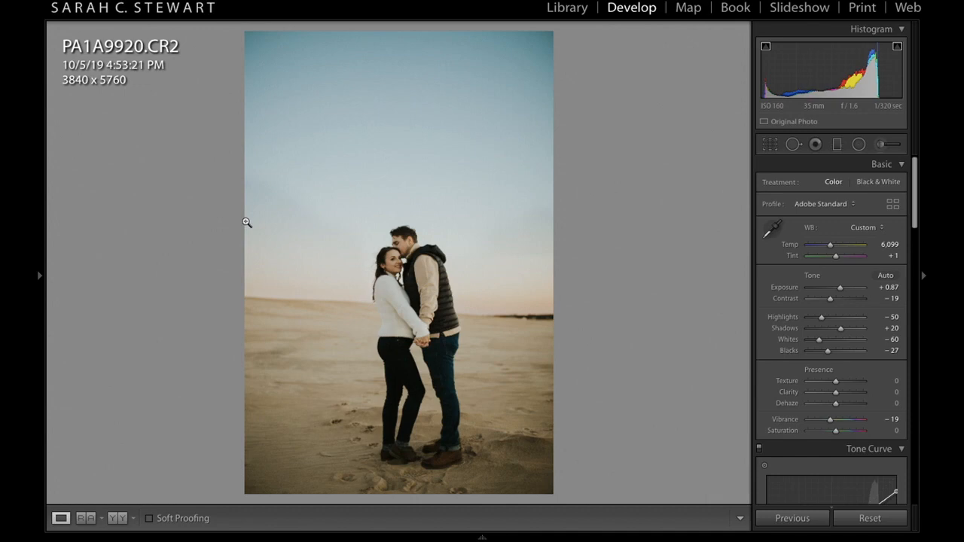
Compare the edited photo with its unedited version side by side.
{"action": "left_click", "coordinate": [118, 519]}
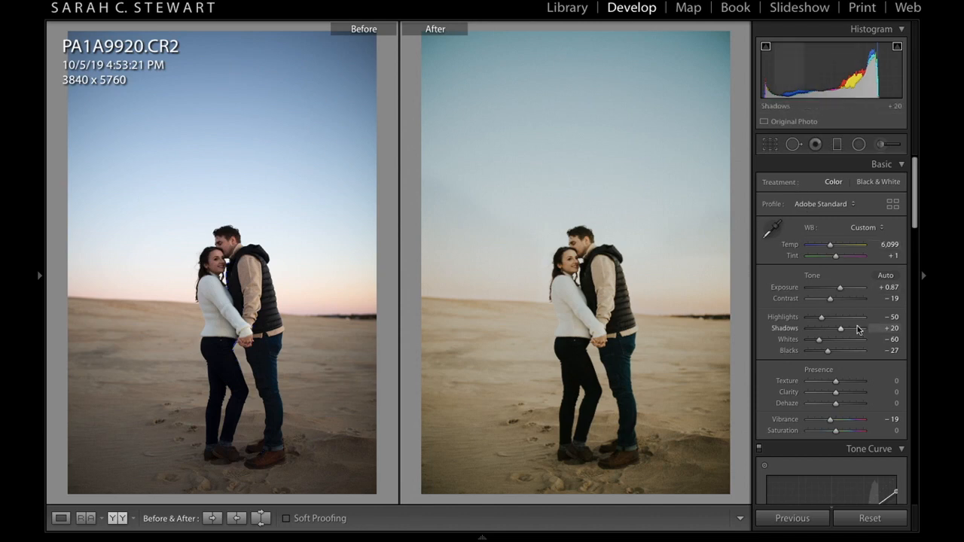
Shift the hue of the sky with targeted adjustment to Aqua +19 and Blue +14.
{"action": "scroll", "coordinate": [857, 328], "scroll_direction": "down", "scroll_amount": 10}
{"action": "left_click", "coordinate": [772, 173]}
{"action": "left_click", "coordinate": [764, 193]}
{"action": "mouse_move", "coordinate": [576, 151]}
{"action": "left_mouse_down"}
{"action": "mouse_move", "coordinate": [576, 112]}
{"action": "mouse_move", "coordinate": [576, 139]}
{"action": "left_mouse_up"}
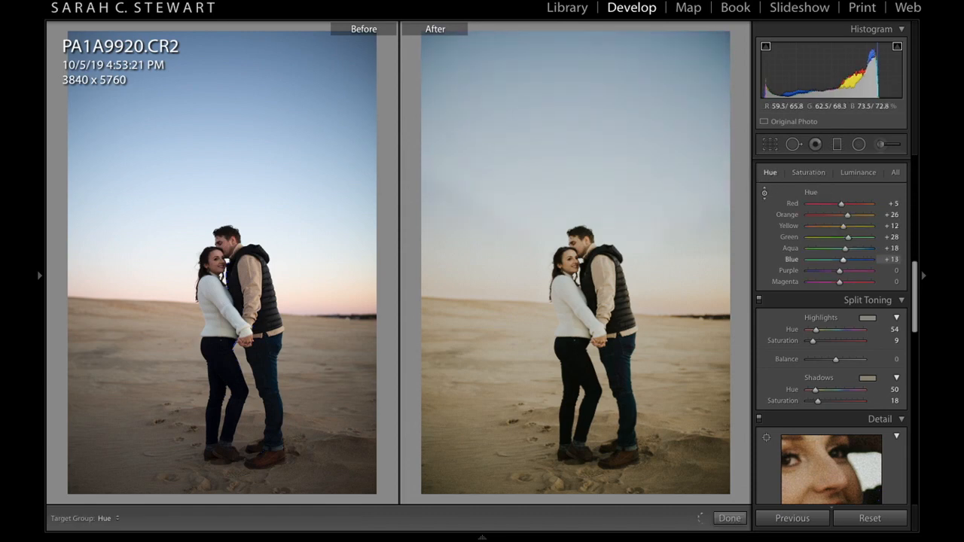
Adjust the sky's saturation to Aqua +2 and Blue +2, and its luminance to Aqua +3 and Blue -24.
{"action": "left_click", "coordinate": [806, 172]}
{"action": "left_click_drag", "start_coordinate": [617, 147], "coordinate": [617, 133]}
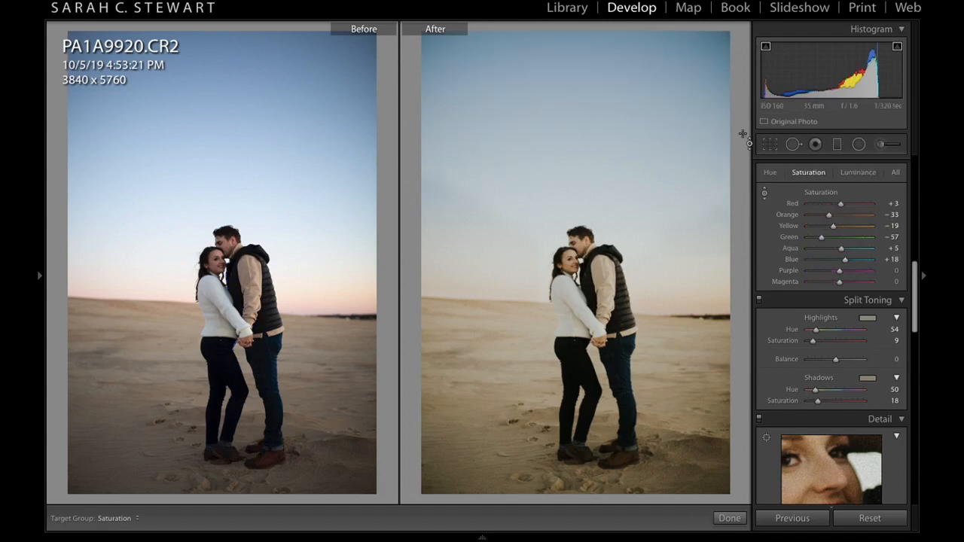
{"action": "left_click_drag", "start_coordinate": [646, 82], "coordinate": [647, 94]}
{"action": "left_click", "coordinate": [859, 173]}
{"action": "left_click_drag", "start_coordinate": [607, 64], "coordinate": [607, 82]}
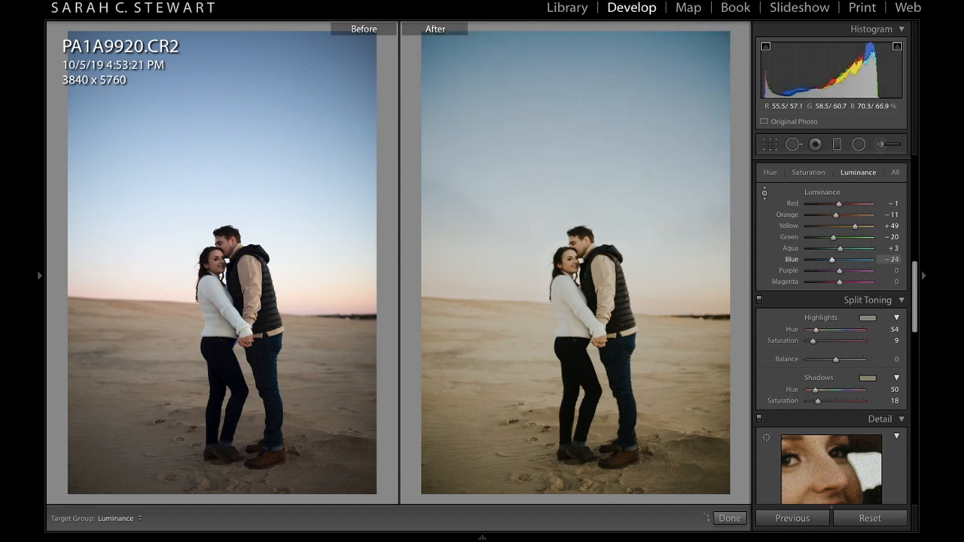
Try a Blue hue of +82, undo it, and nudge the Blue hue slightly upward instead.
{"action": "left_click", "coordinate": [767, 172]}
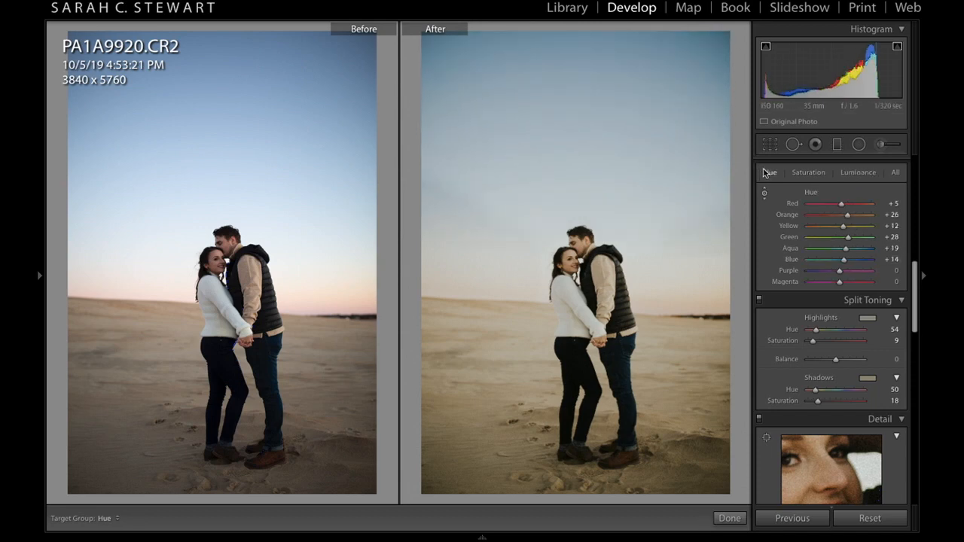
{"action": "left_click_drag", "start_coordinate": [844, 259], "coordinate": [864, 260]}
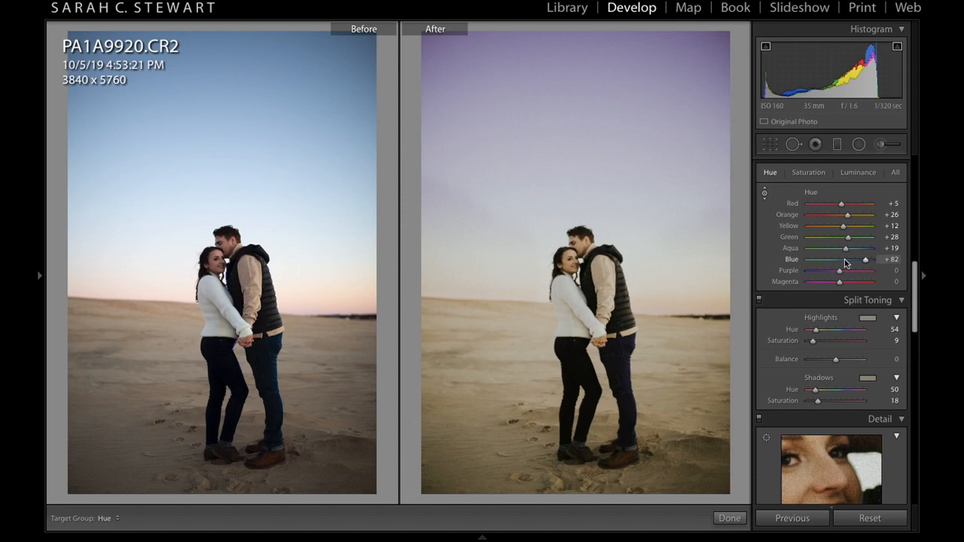
{"action": "key", "text": "ctrl+z"}
{"action": "left_click_drag", "start_coordinate": [844, 260], "coordinate": [847, 261]}
Raise the sky's saturation to Aqua +5 and Blue +13, and return to the single-photo view.
{"action": "left_click", "coordinate": [808, 172]}
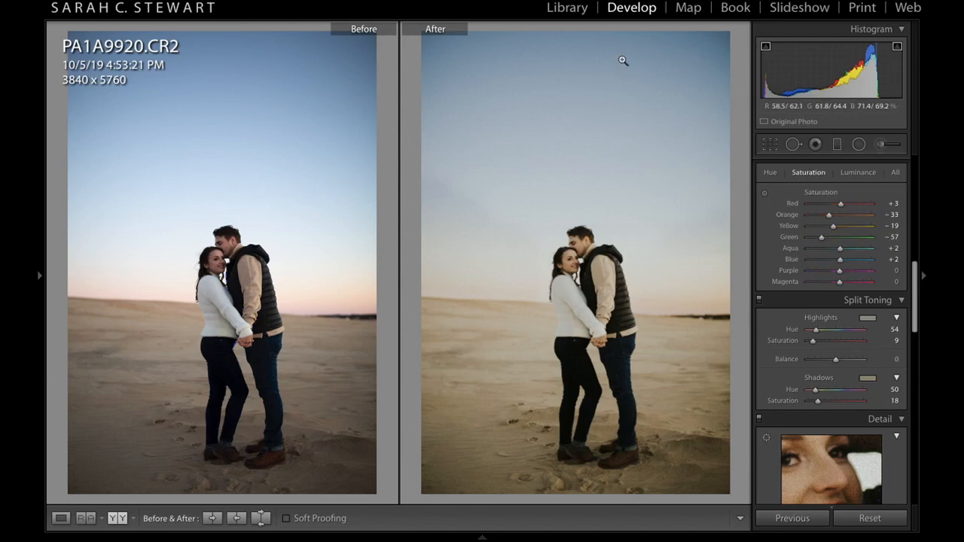
{"action": "left_click", "coordinate": [624, 61]}
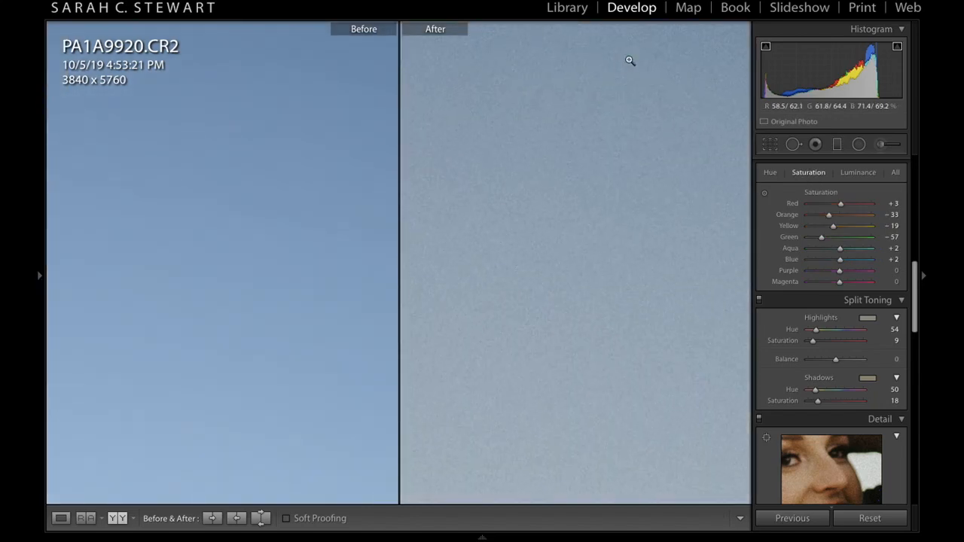
{"action": "left_click", "coordinate": [630, 61]}
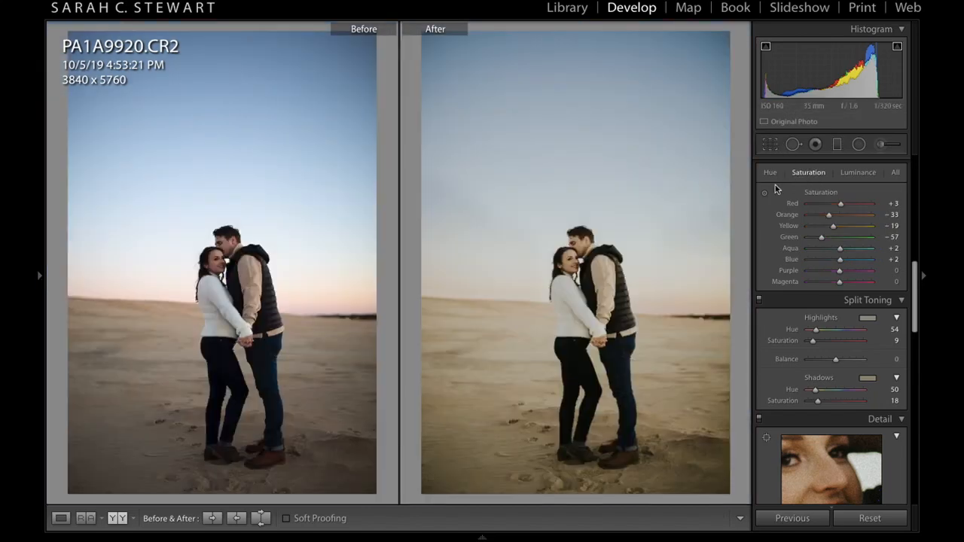
{"action": "left_click", "coordinate": [765, 192]}
{"action": "left_click_drag", "start_coordinate": [654, 121], "coordinate": [654, 109]}
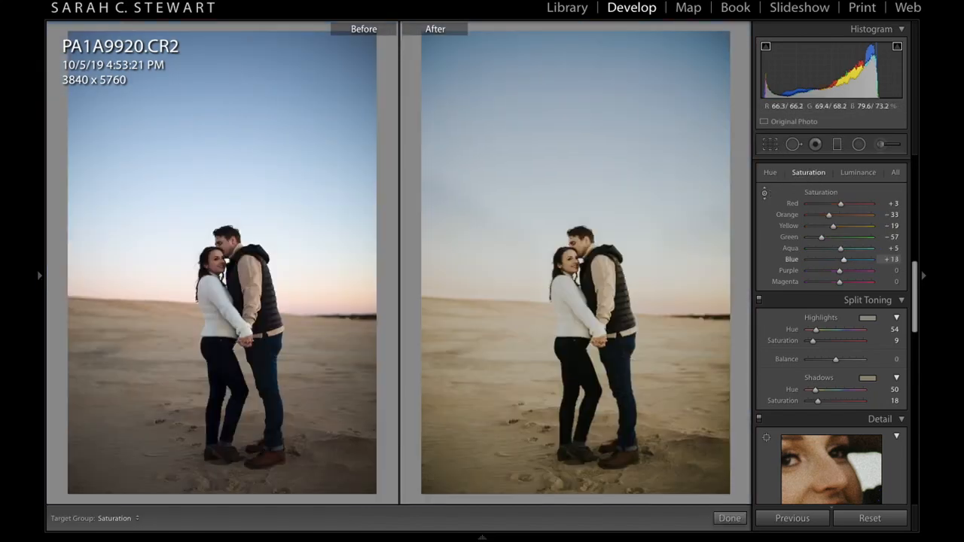
{"action": "mouse_move", "coordinate": [151, 530]}
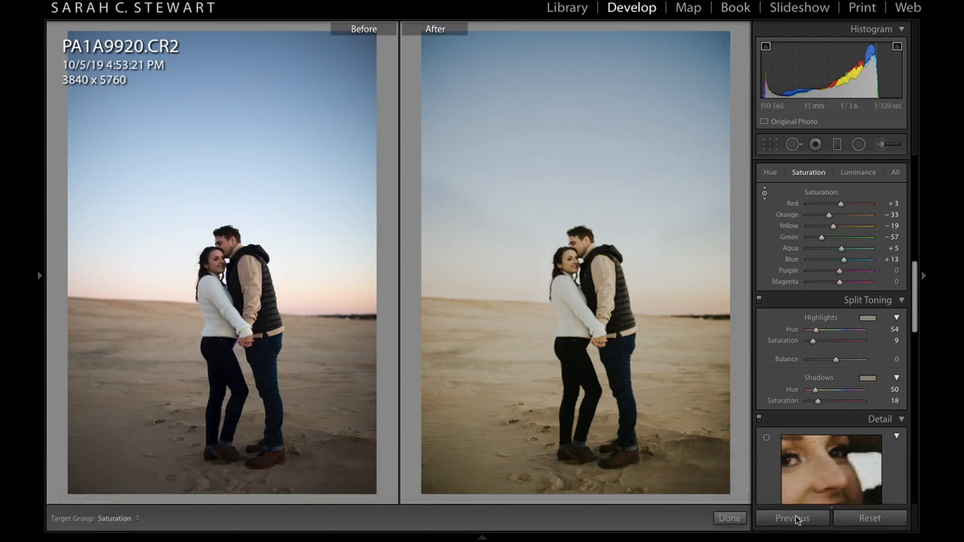
{"action": "left_click", "coordinate": [729, 519]}
{"action": "left_click", "coordinate": [61, 519]}
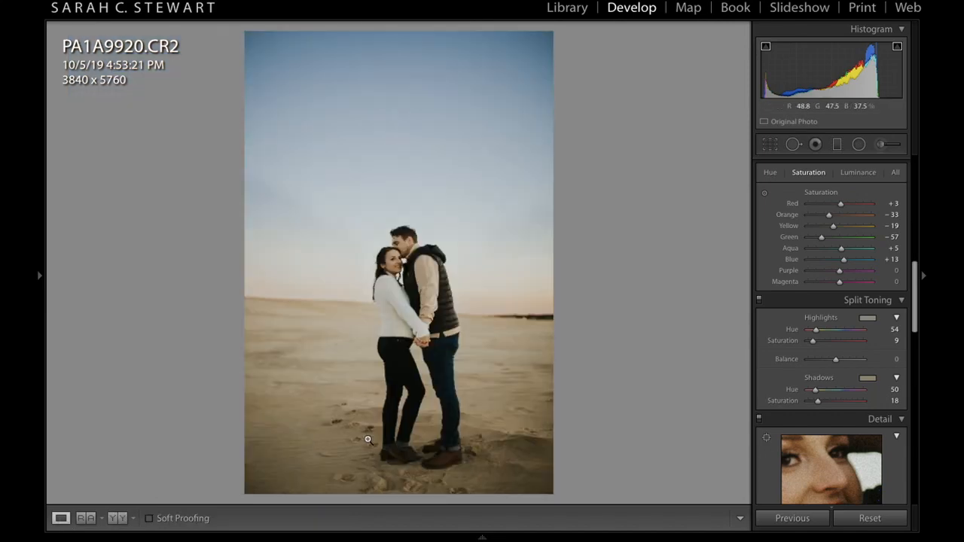
Advance two photos to PA1A8717.CR2, compare it with its unedited version side by side, and return to the single view.
{"action": "key", "text": "Right"}
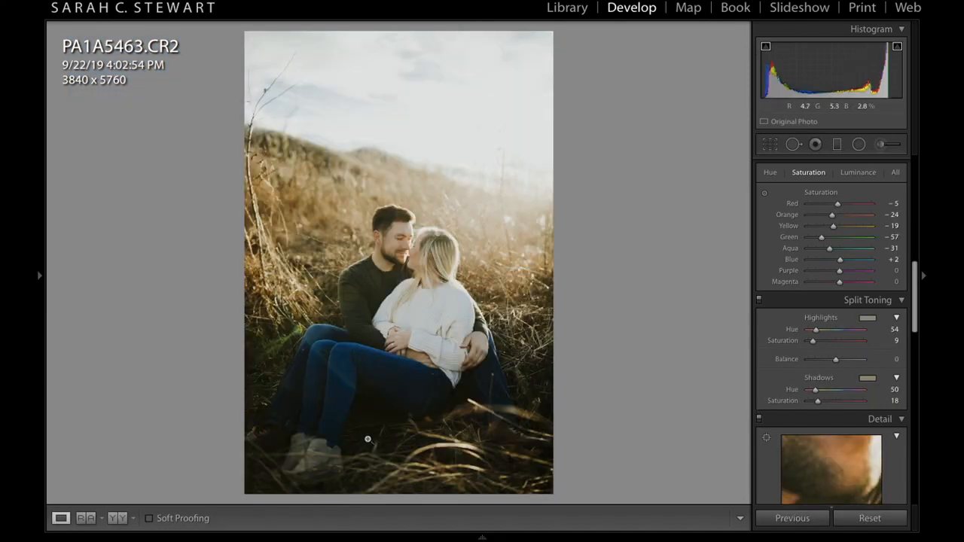
{"action": "key", "text": "Right"}
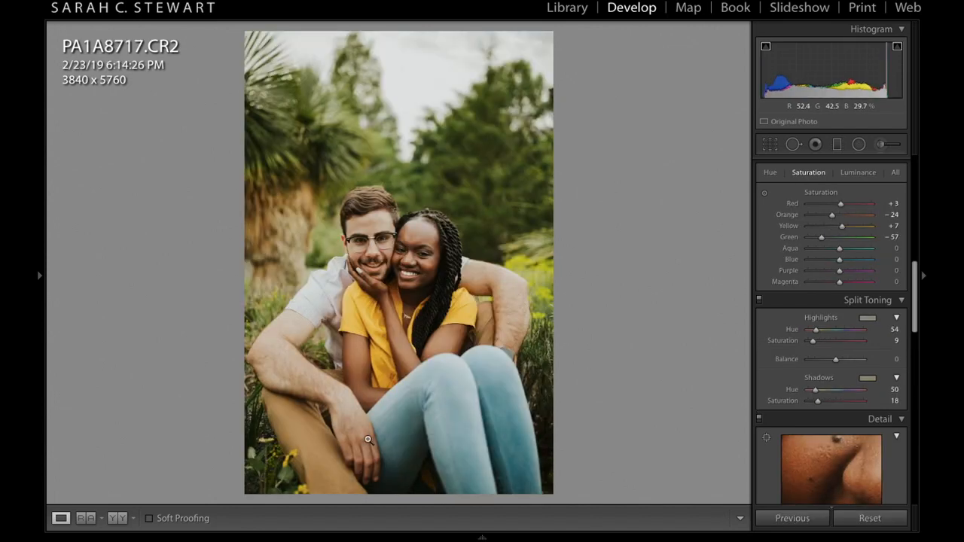
{"action": "left_click", "coordinate": [116, 518]}
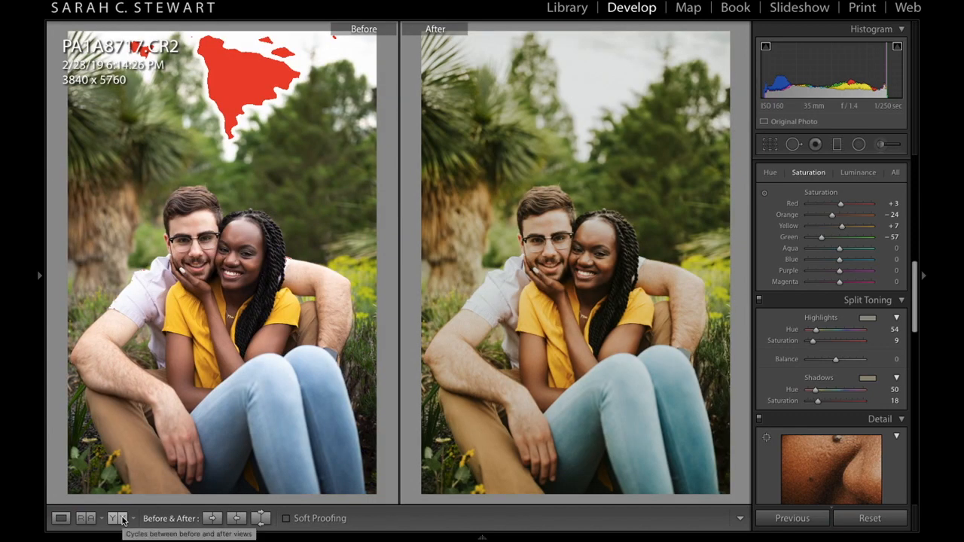
{"action": "left_click", "coordinate": [61, 518]}
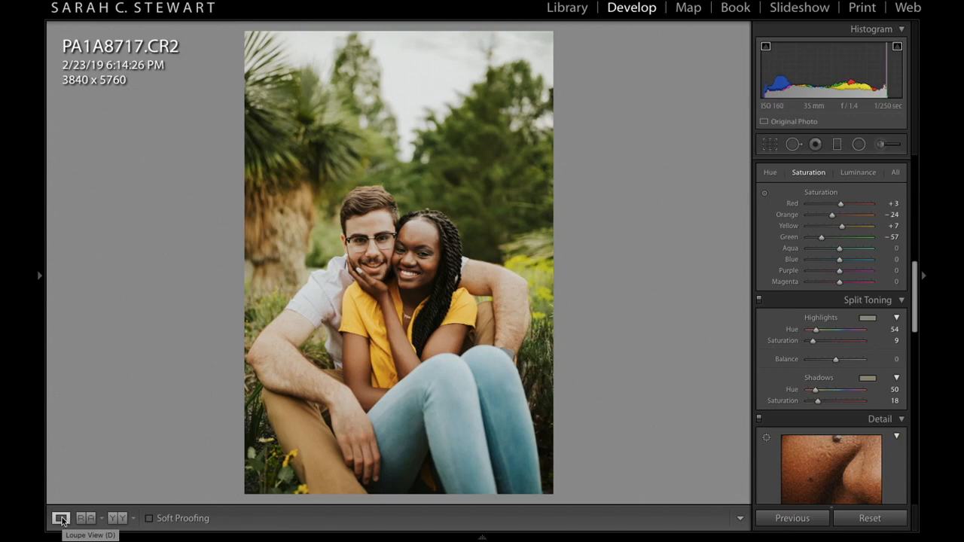
Examine the adjustment brush's effect presets on the garden couple portrait, and close the brush without choosing one.
{"action": "scroll", "coordinate": [847, 361], "scroll_direction": "up", "scroll_amount": 3}
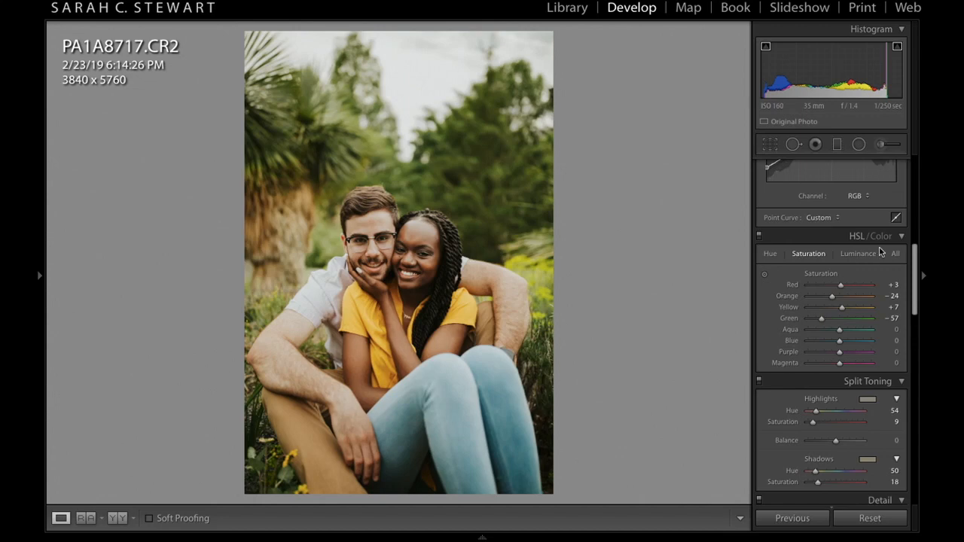
{"action": "left_click", "coordinate": [880, 144]}
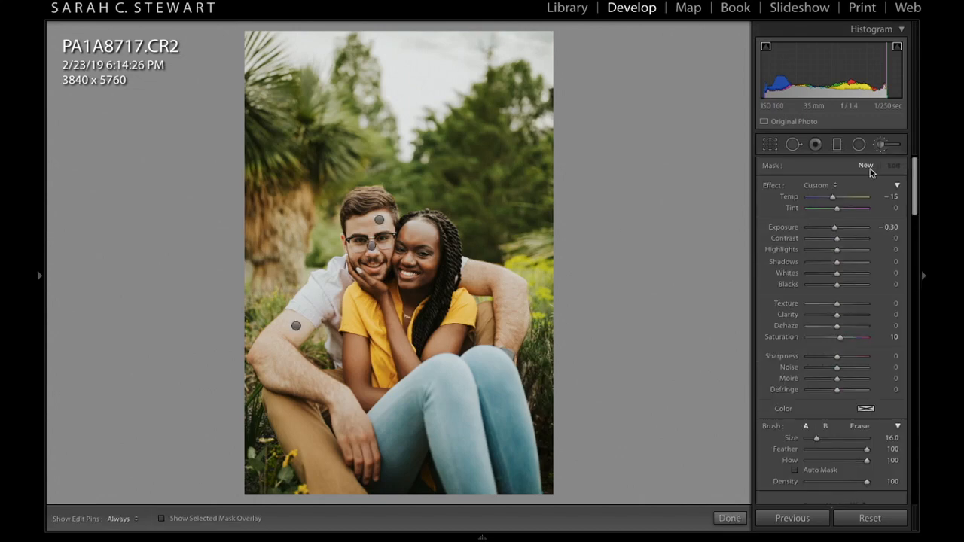
{"action": "left_click", "coordinate": [824, 189]}
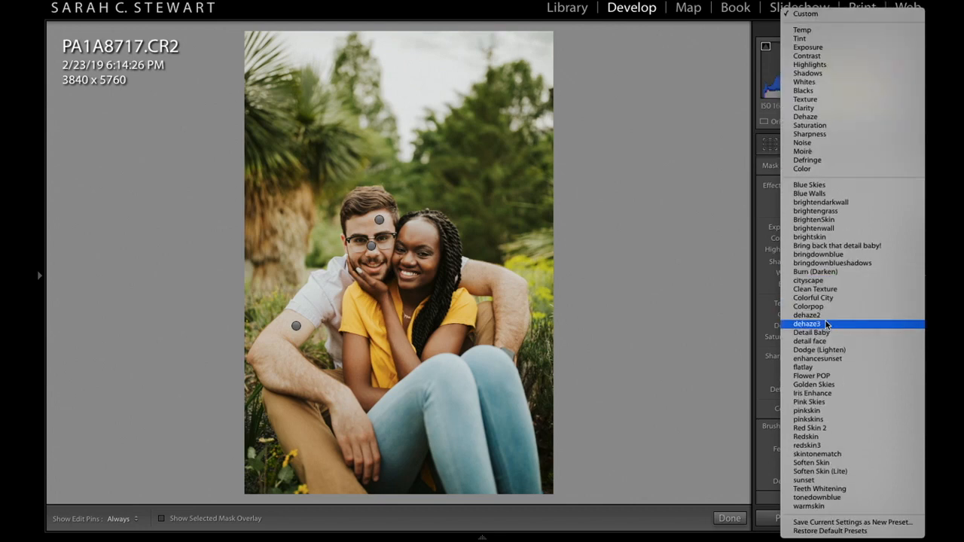
{"action": "left_click", "coordinate": [682, 242]}
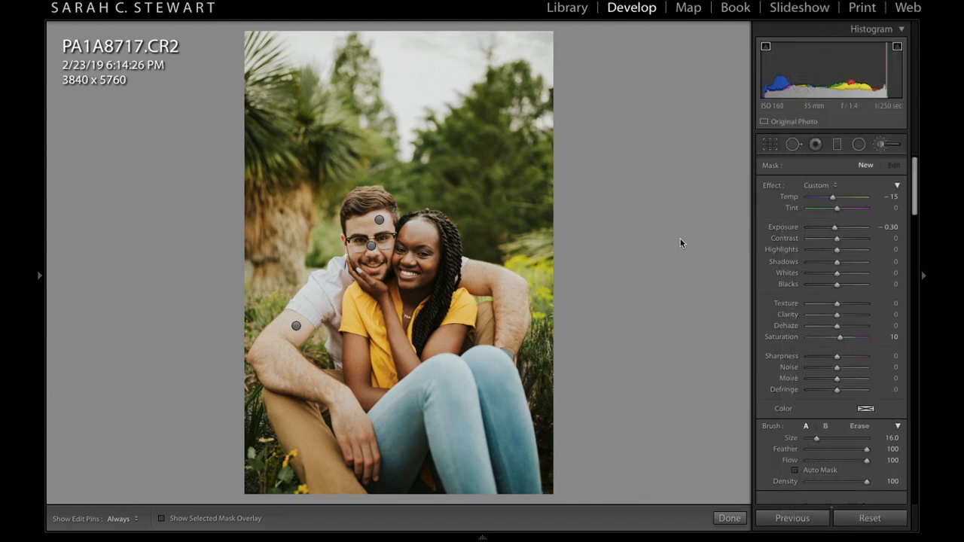
{"action": "key", "text": "k"}
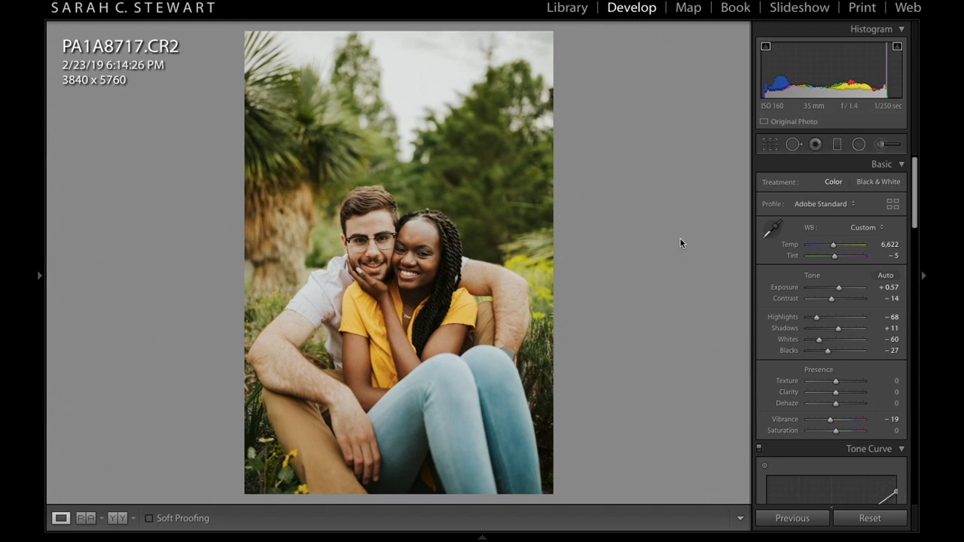